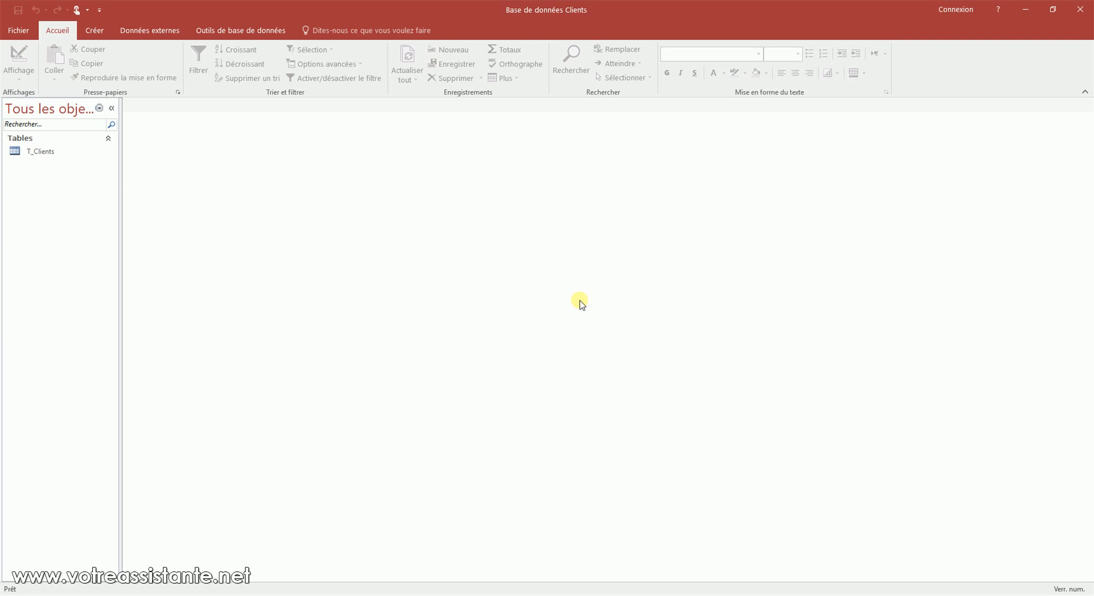
# Step: Start the Form Wizard on the T_Clients table and include all of its fields in the new form
pyautogui.click(46, 153)
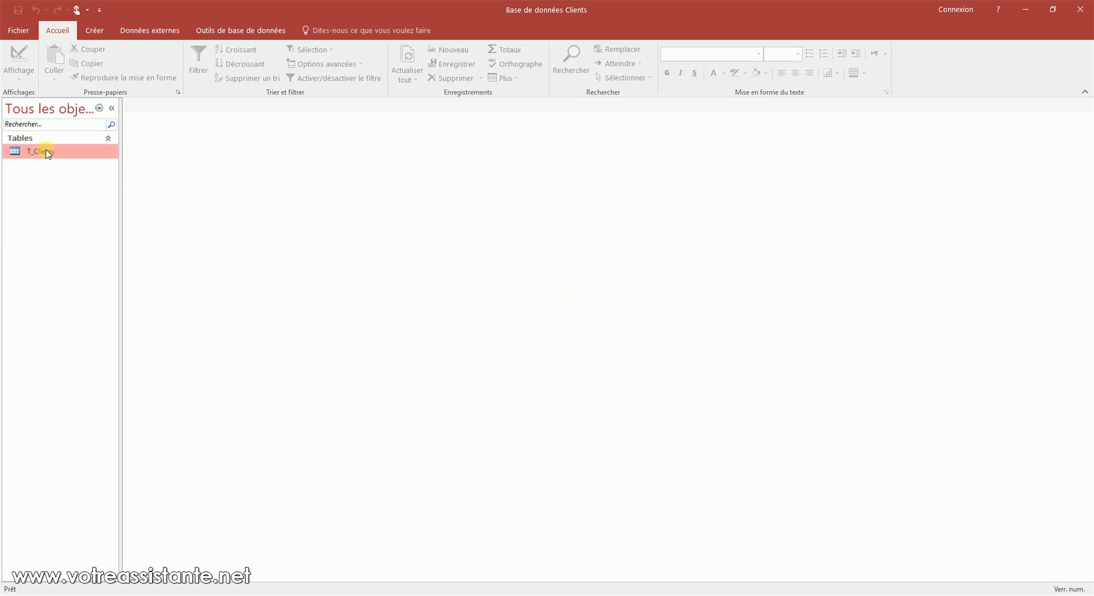
pyautogui.click(95, 31)
pyautogui.click(384, 49)
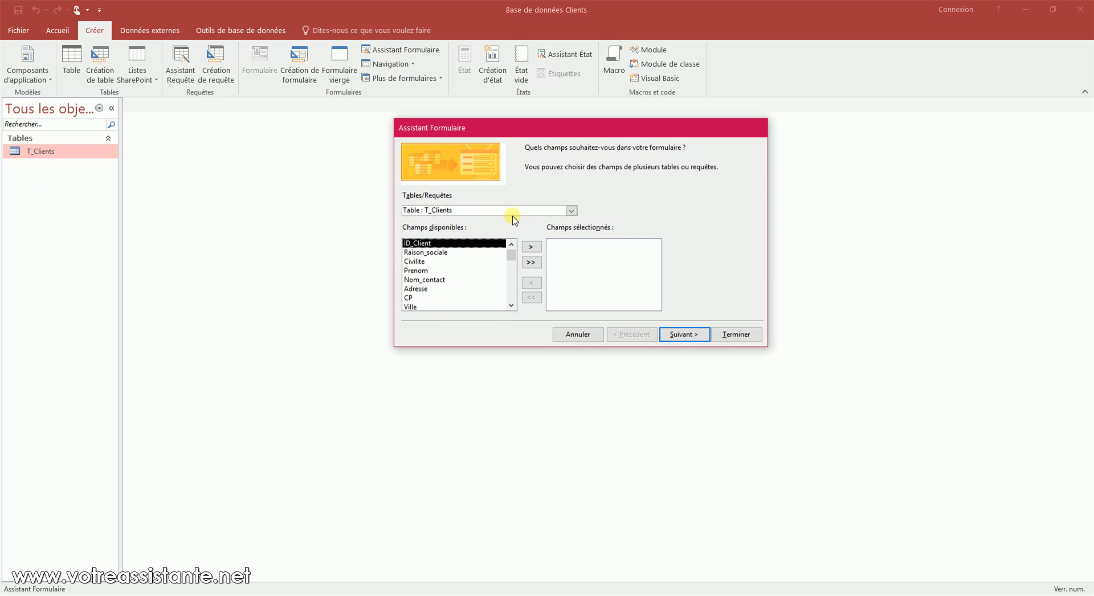
pyautogui.click(573, 210)
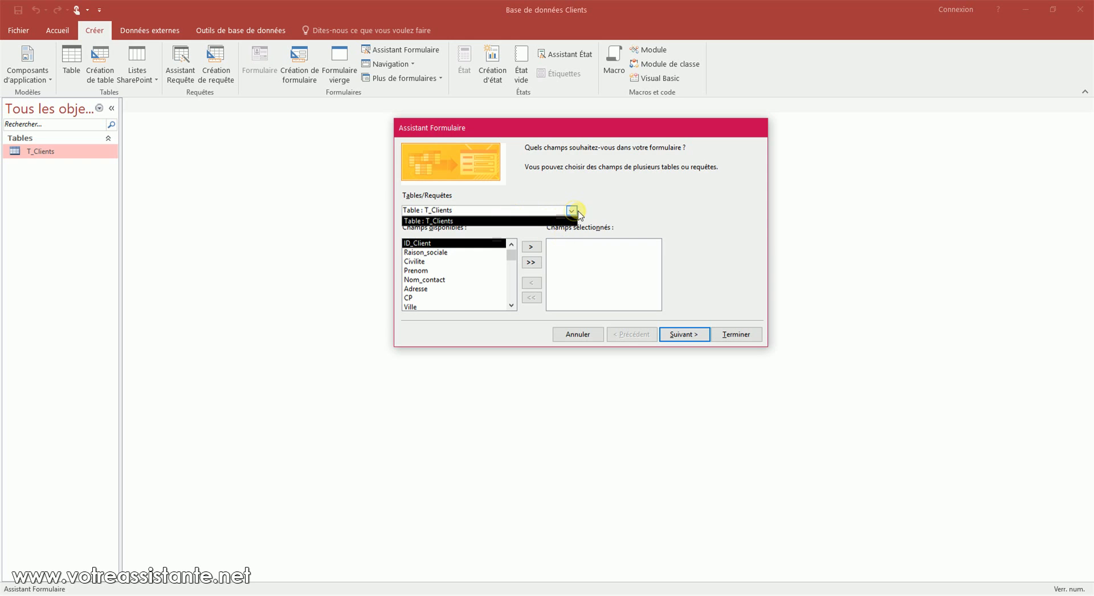
pyautogui.click(595, 207)
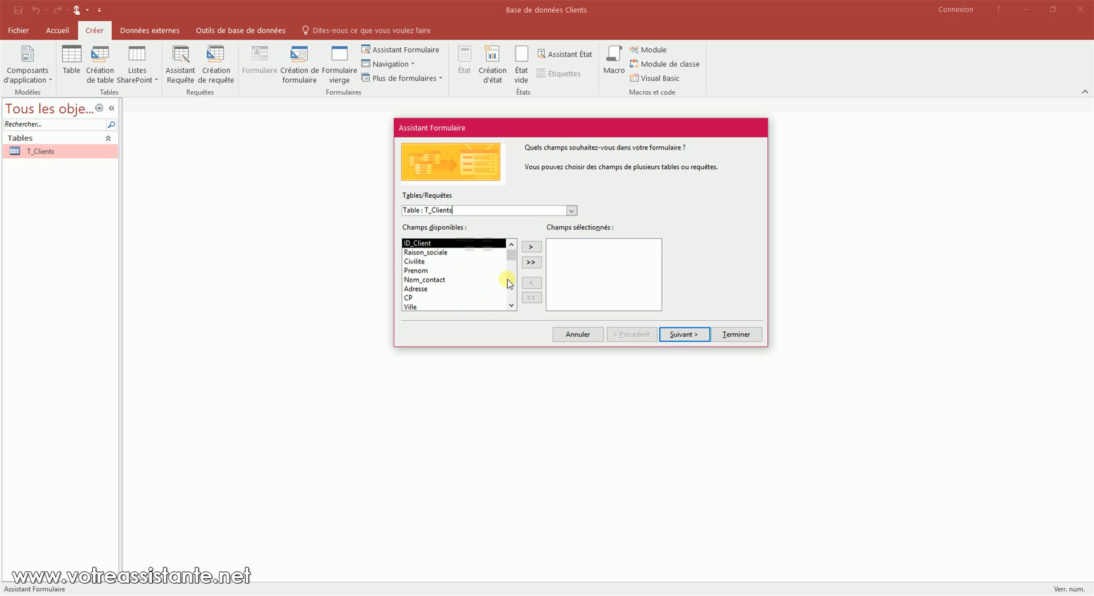
pyautogui.click(532, 263)
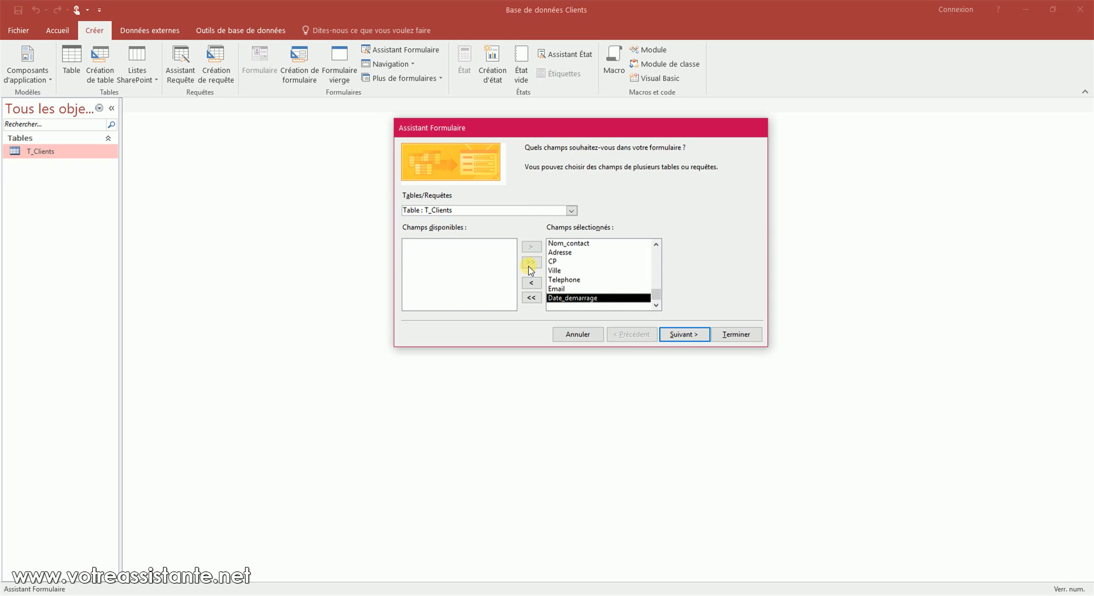
# Step: Finish the form with the Colonne simple layout and title T_Clients, opening it for structure modification
pyautogui.click(683, 335)
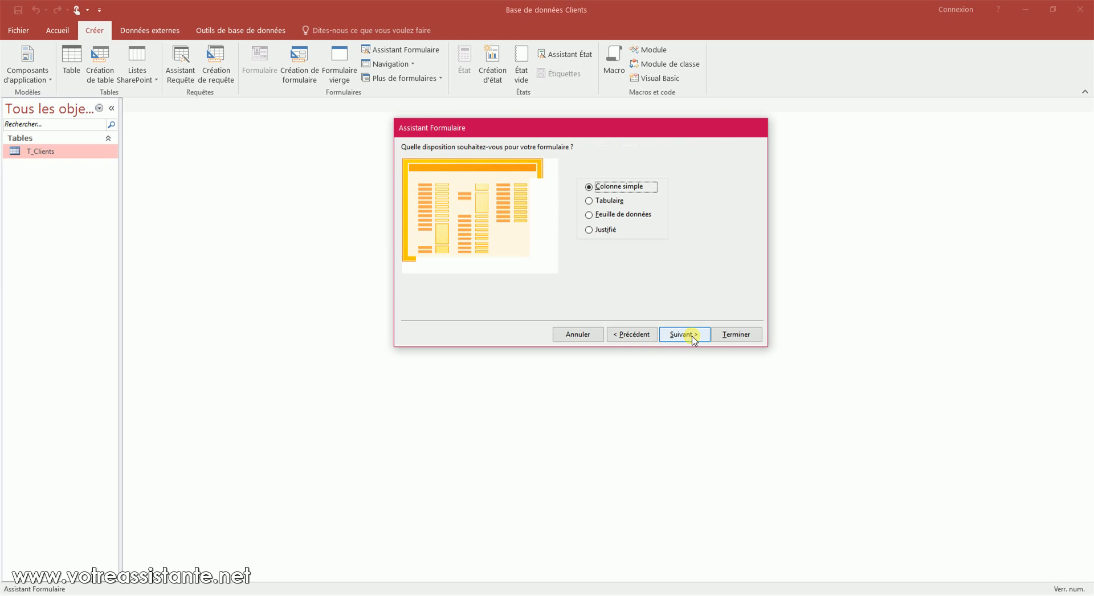
pyautogui.click(684, 335)
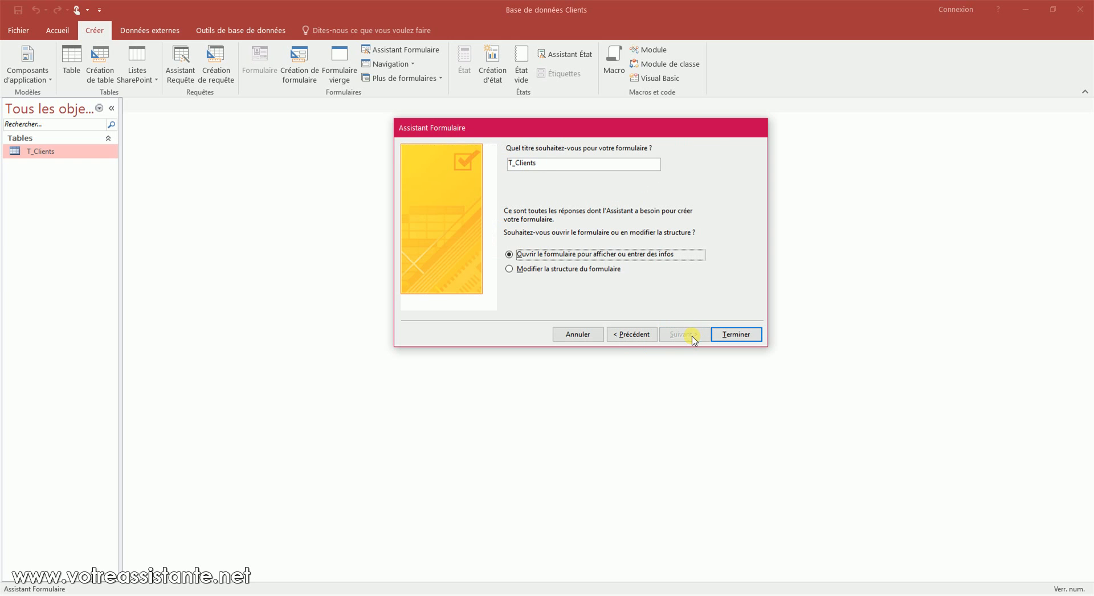
pyautogui.click(545, 270)
pyautogui.click(721, 338)
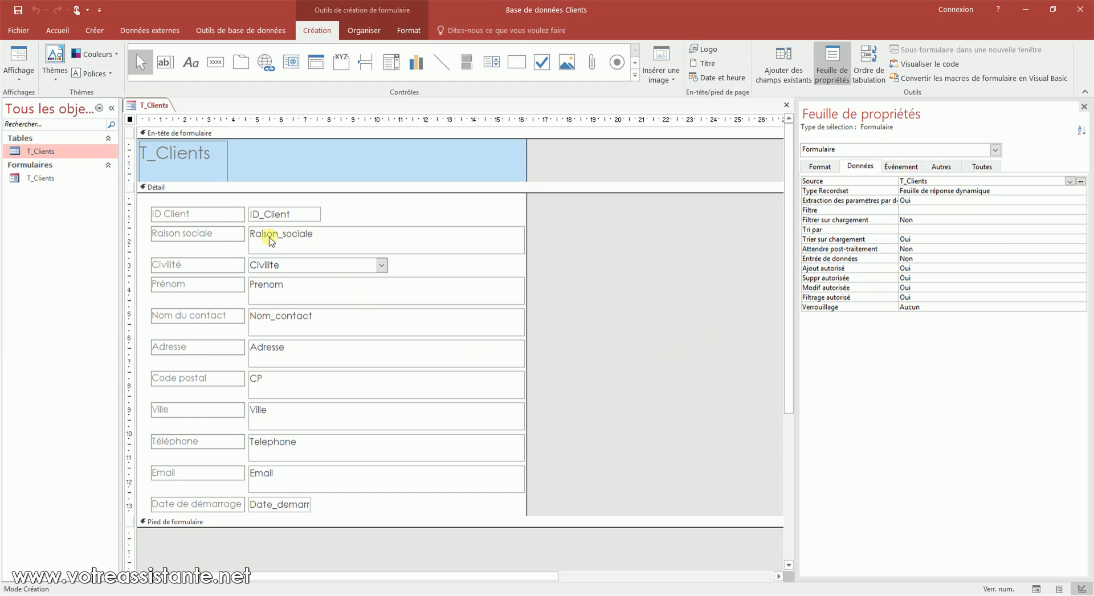
# Step: Examine the data properties and control source of the Raison_sociale field, then inspect the Civilite and Prenom fields
pyautogui.click(266, 236)
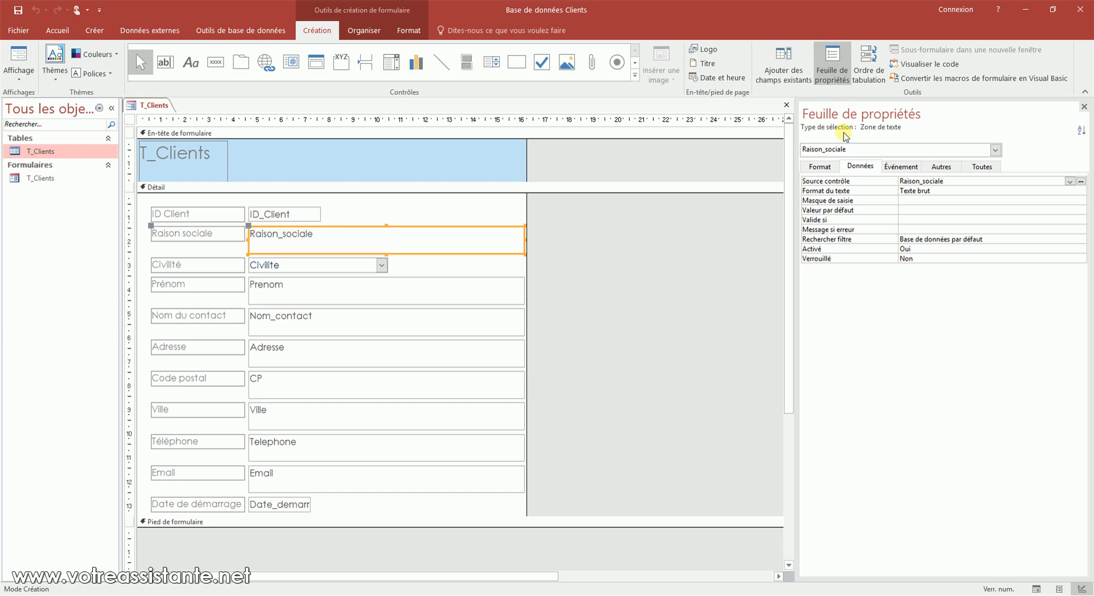
pyautogui.click(831, 74)
pyautogui.click(830, 74)
pyautogui.click(968, 179)
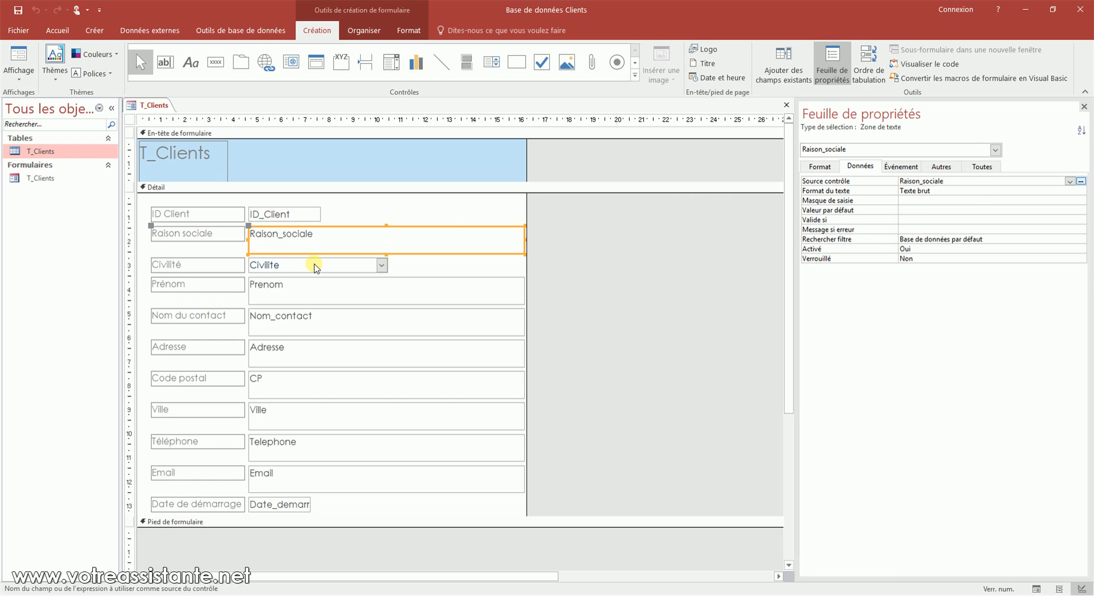
pyautogui.click(317, 268)
pyautogui.click(305, 290)
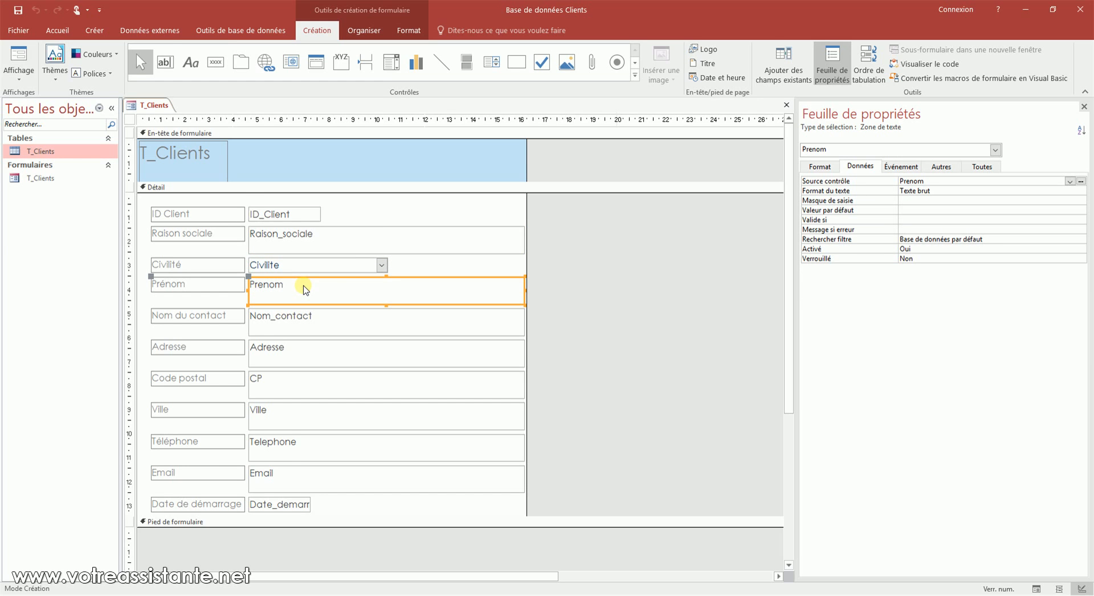
# Step: Preview the T_Clients form in Form view, and return it to Design view
pyautogui.click(25, 64)
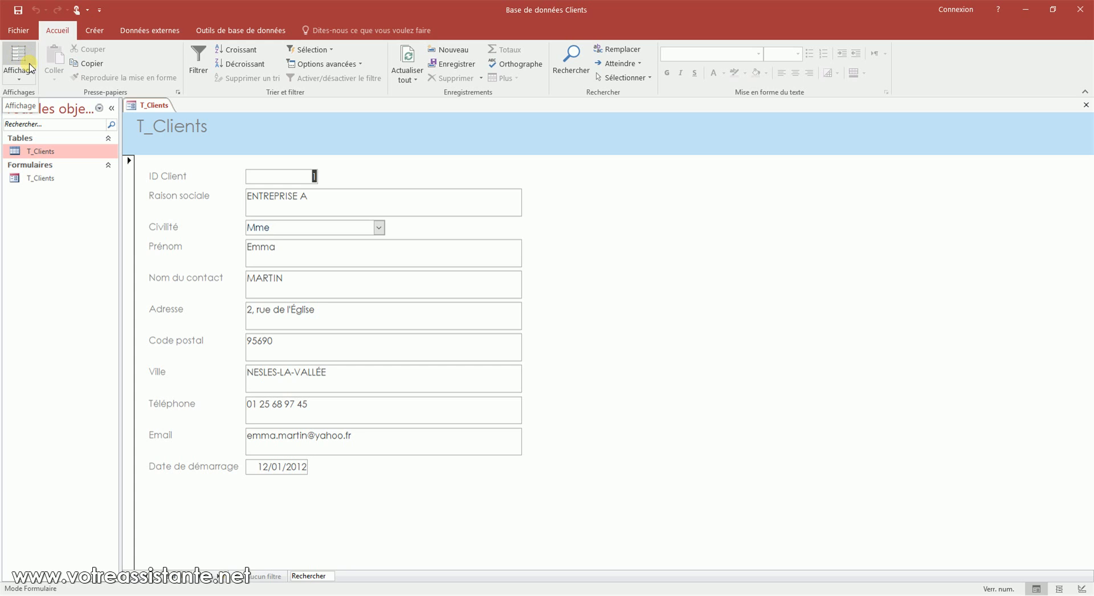
pyautogui.click(19, 75)
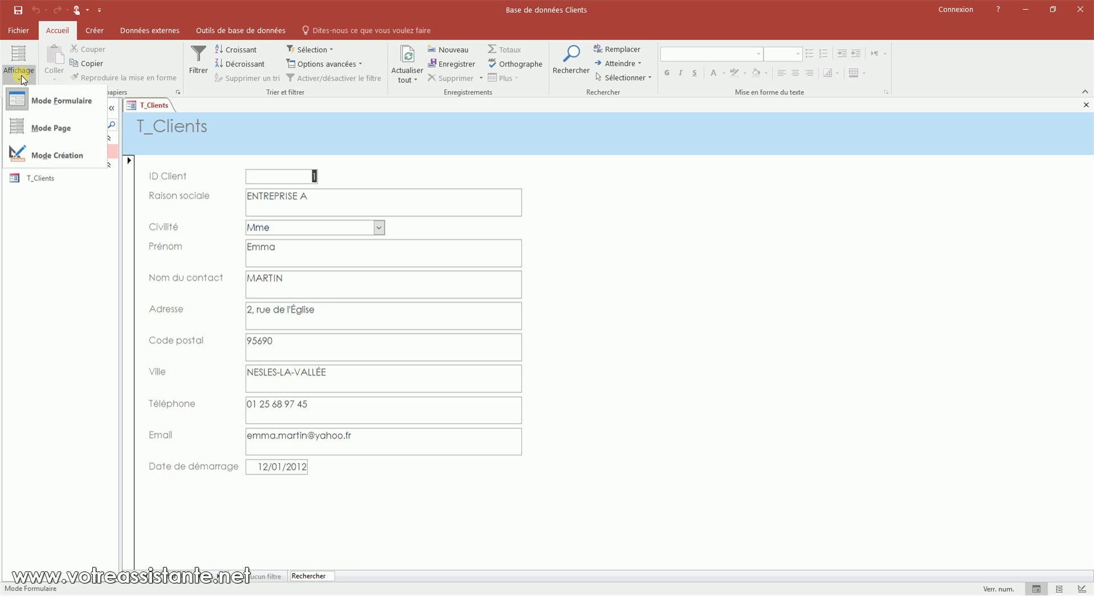
pyautogui.click(42, 163)
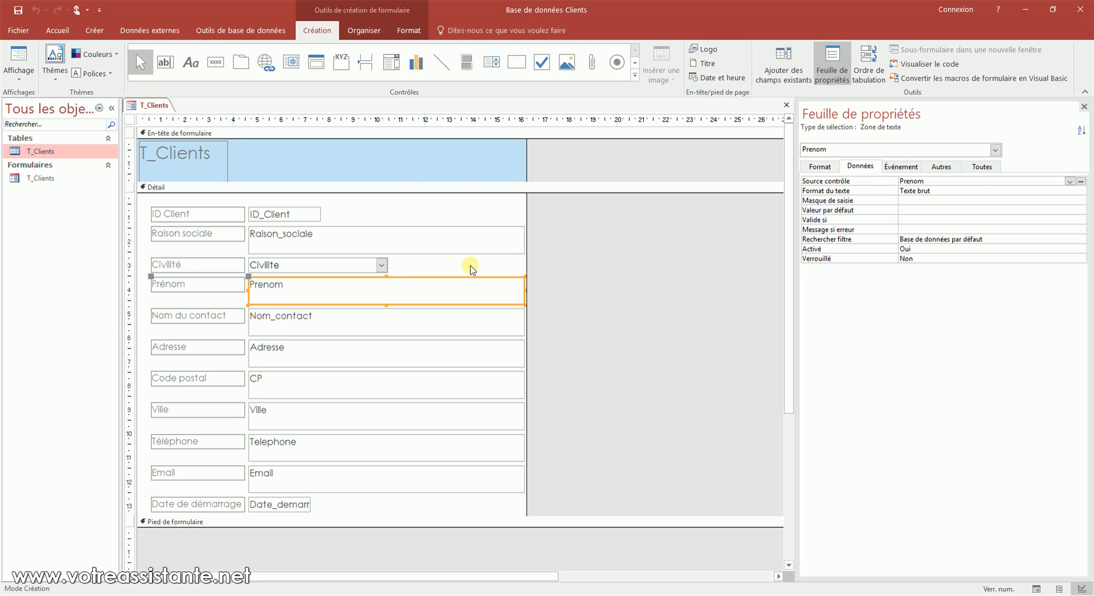
# Step: Place an unbound text box at the top of the Détail section and list the fields available as its control source
pyautogui.click(319, 240)
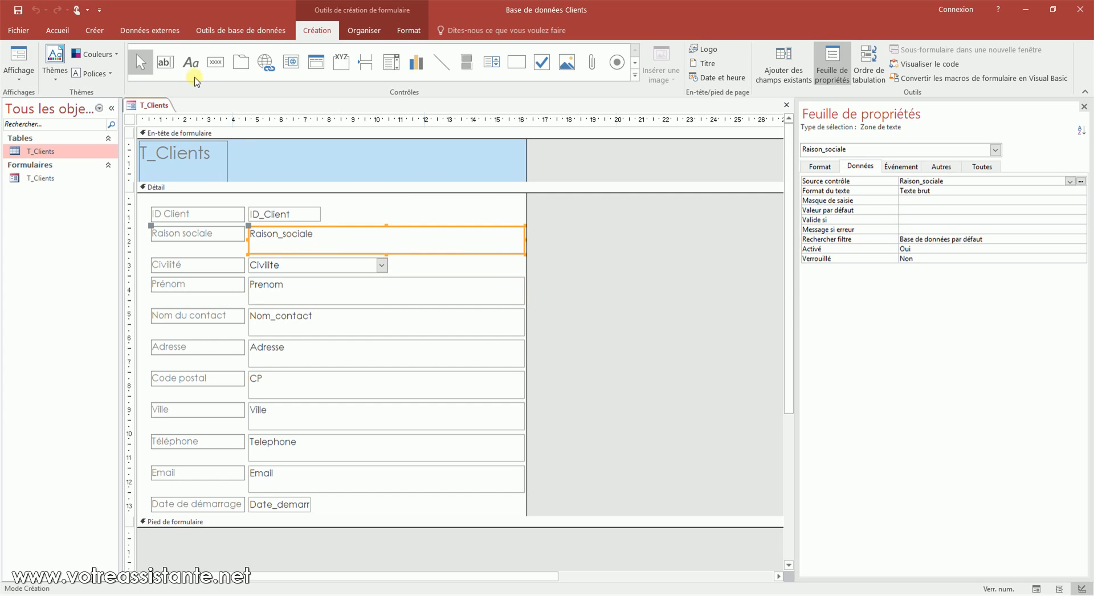
pyautogui.click(165, 62)
pyautogui.click(410, 196)
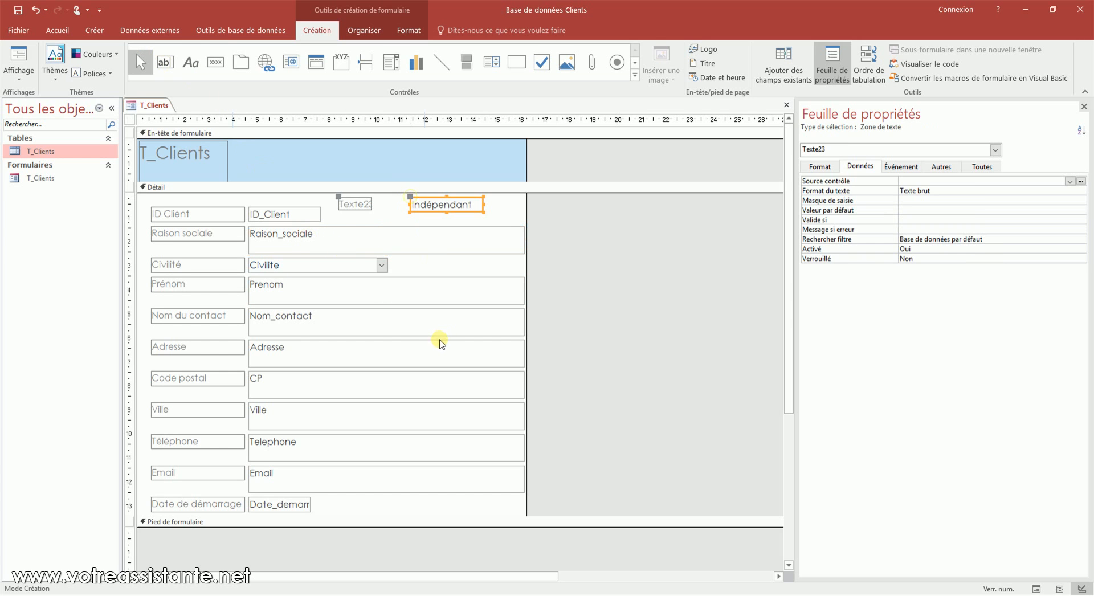
pyautogui.click(502, 215)
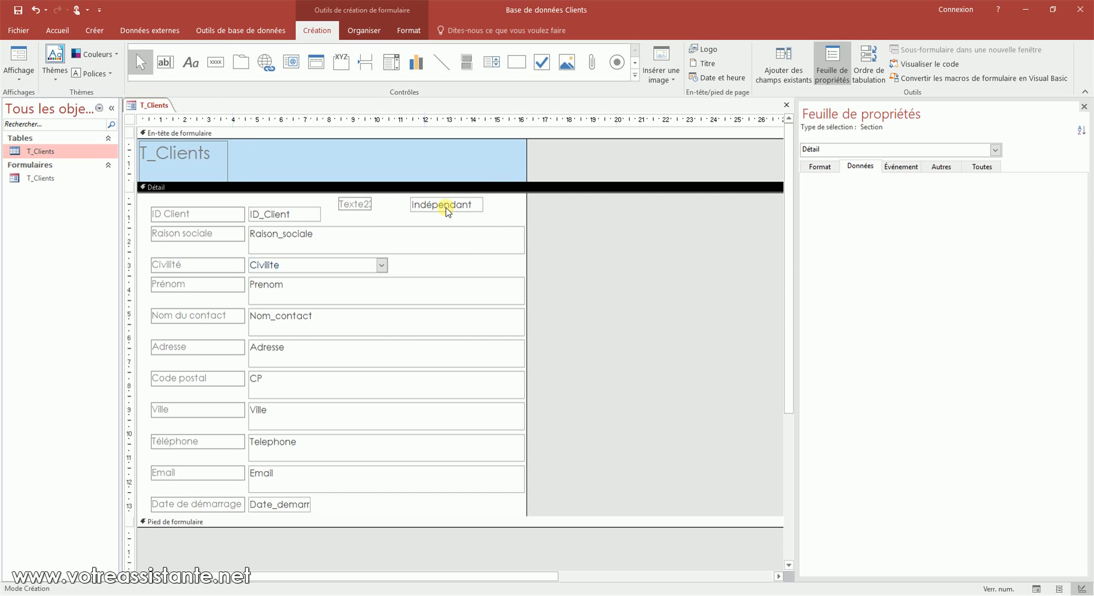
pyautogui.click(447, 211)
pyautogui.click(913, 180)
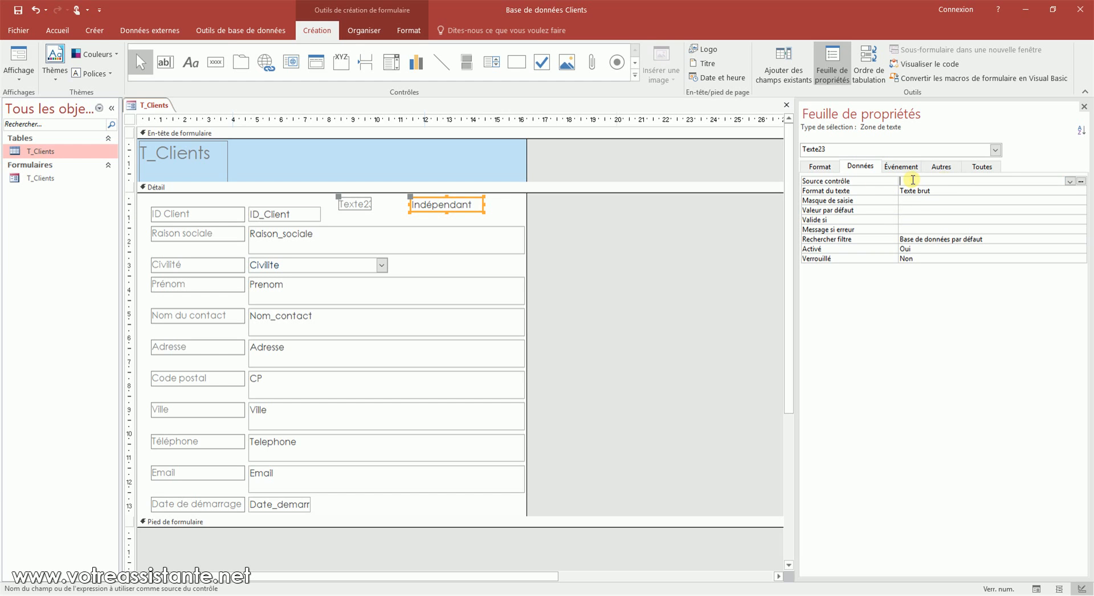
pyautogui.click(1070, 181)
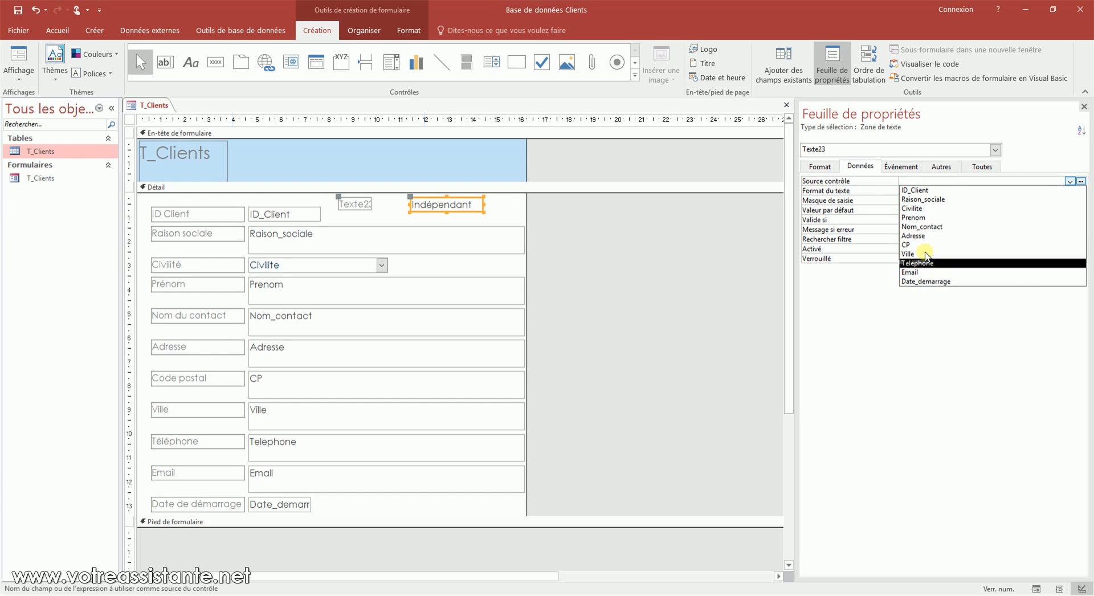
# Step: Delete the unbound text box and its label from the Détail section
pyautogui.moveTo(510, 205); pyautogui.dragTo(359, 206)
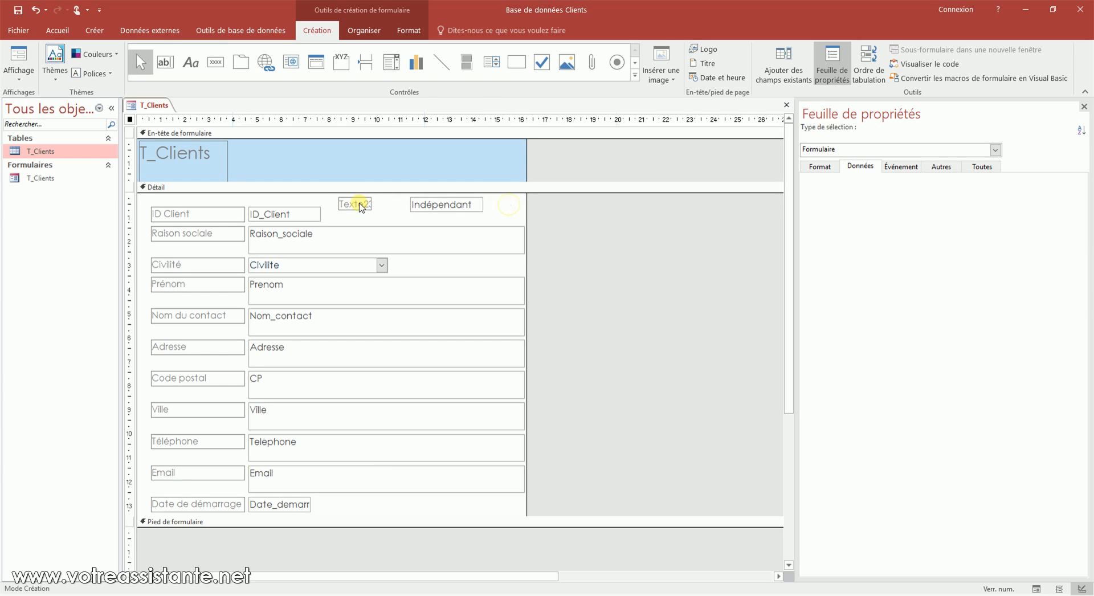
pyautogui.press('Delete')
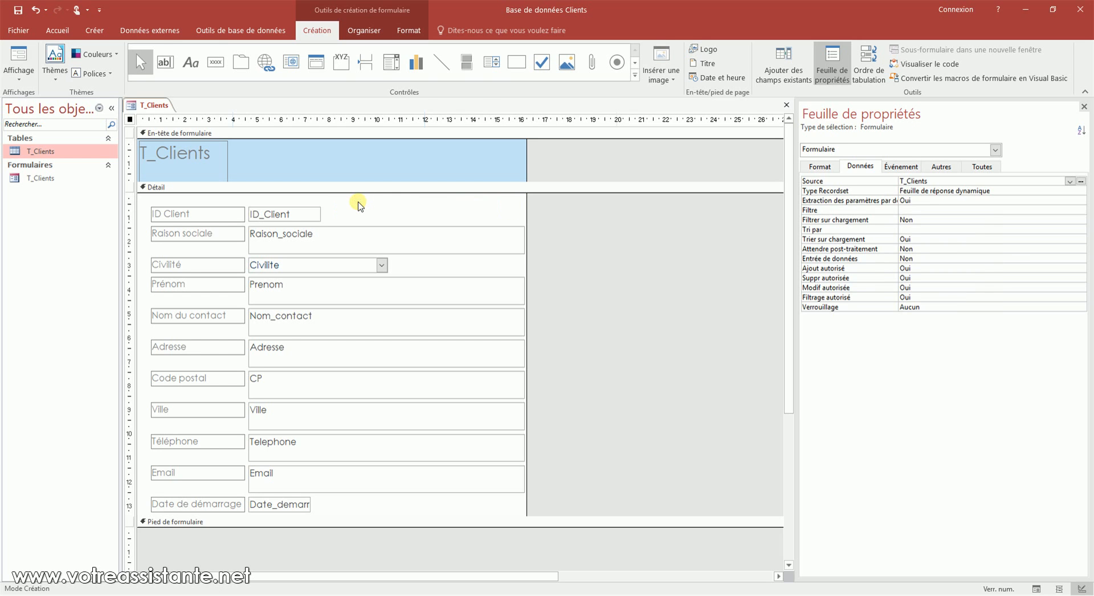
pyautogui.click(359, 204)
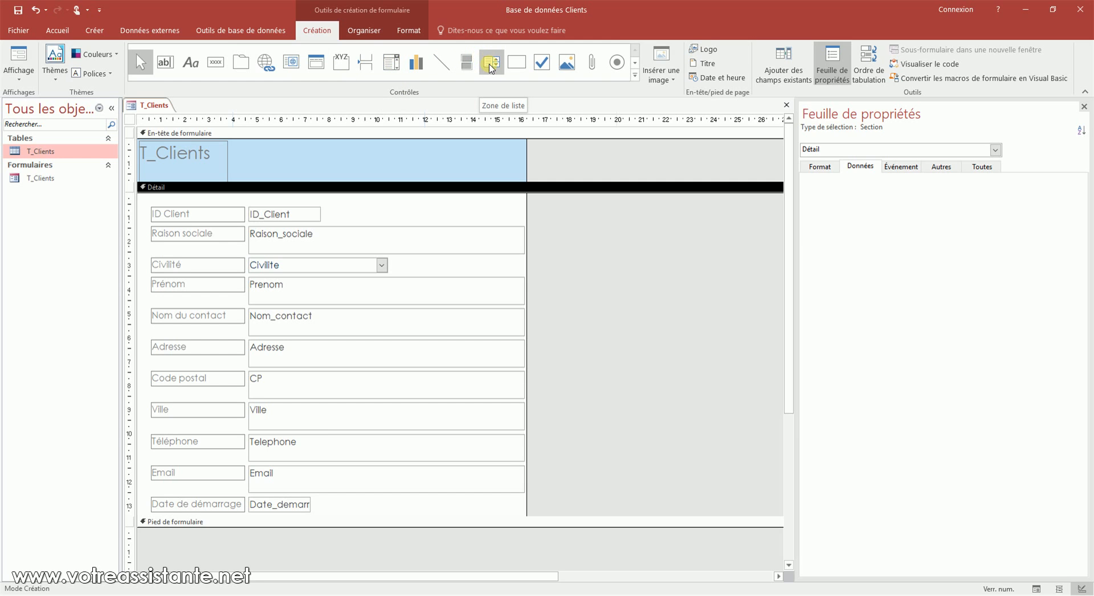
# Step: Try placing a combo box beside the ID_Client field, cancel its wizard and delete the control
pyautogui.click(394, 65)
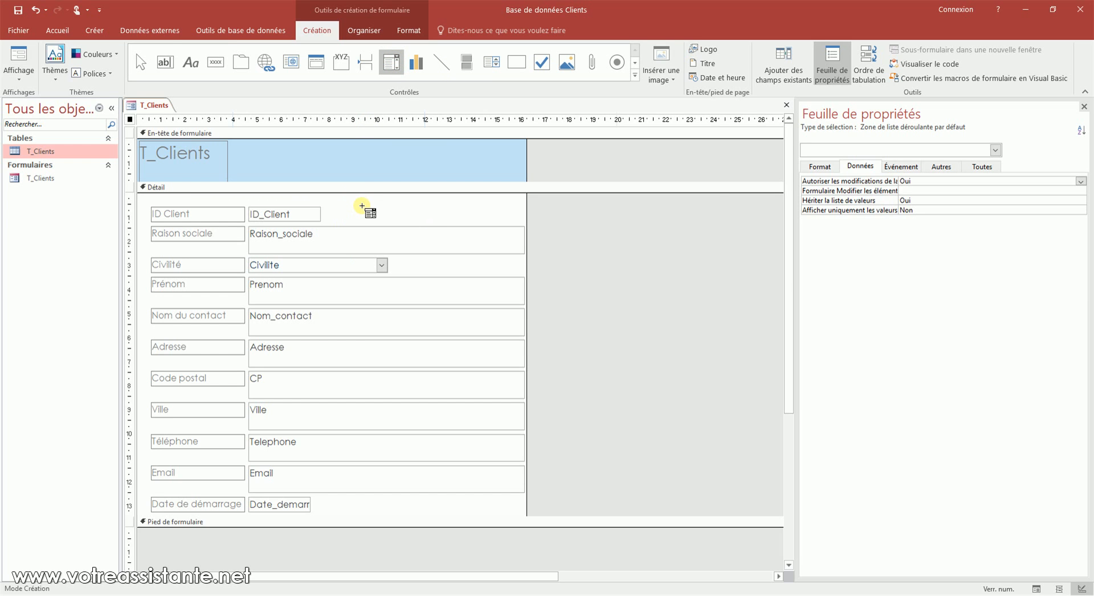
pyautogui.click(362, 206)
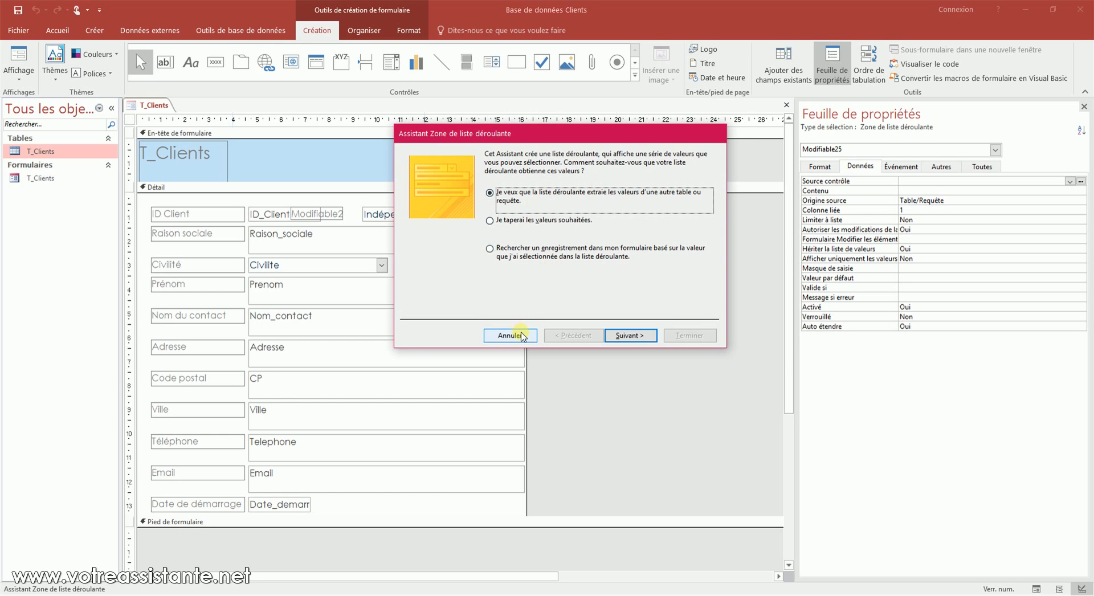
pyautogui.click(509, 335)
pyautogui.click(464, 220)
pyautogui.click(426, 220)
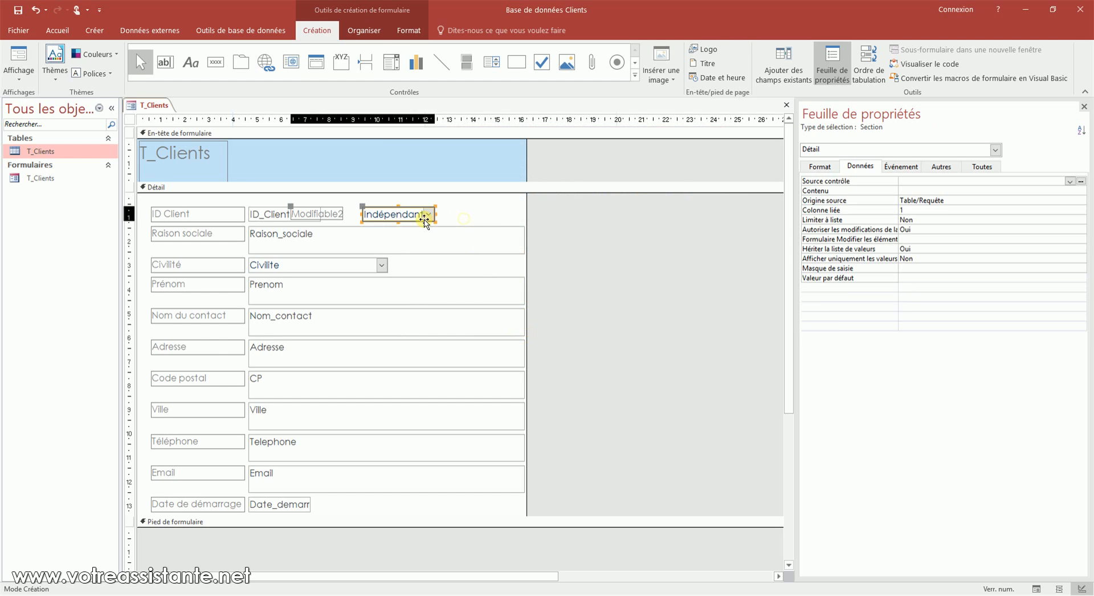
pyautogui.press('Delete')
# Step: Turn off the control wizards, place a combo box beside the ID_Client field and display its format properties
pyautogui.click(635, 75)
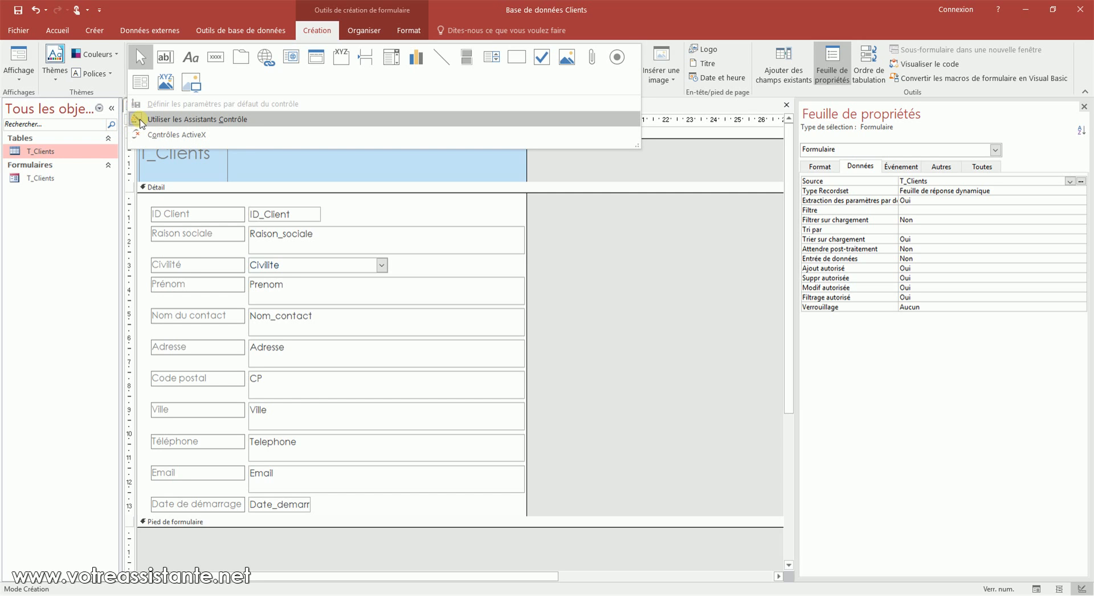
pyautogui.click(140, 120)
pyautogui.click(391, 62)
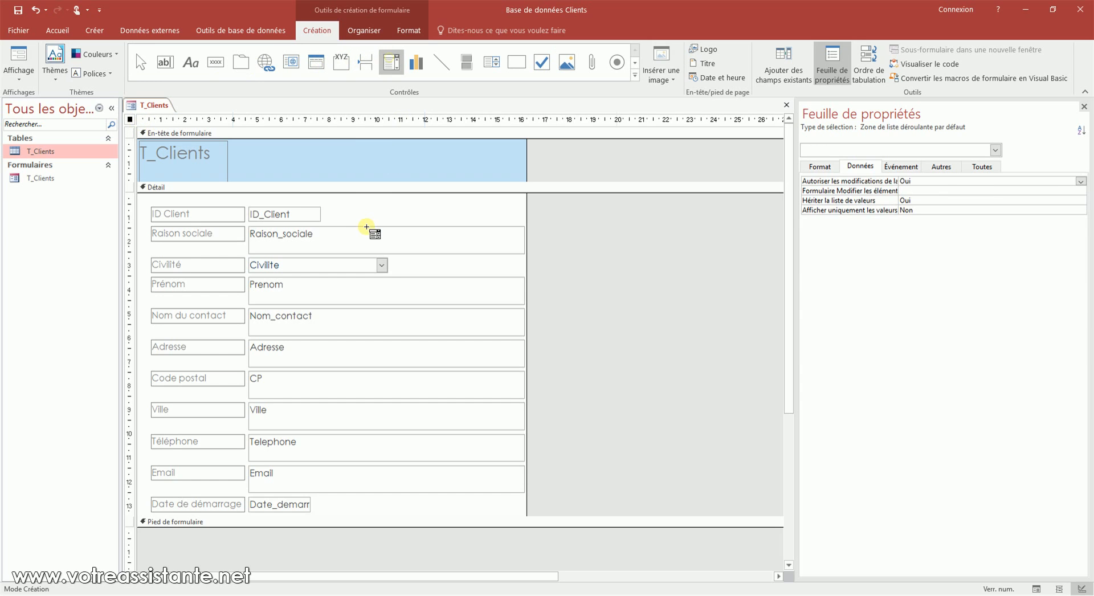
pyautogui.click(369, 208)
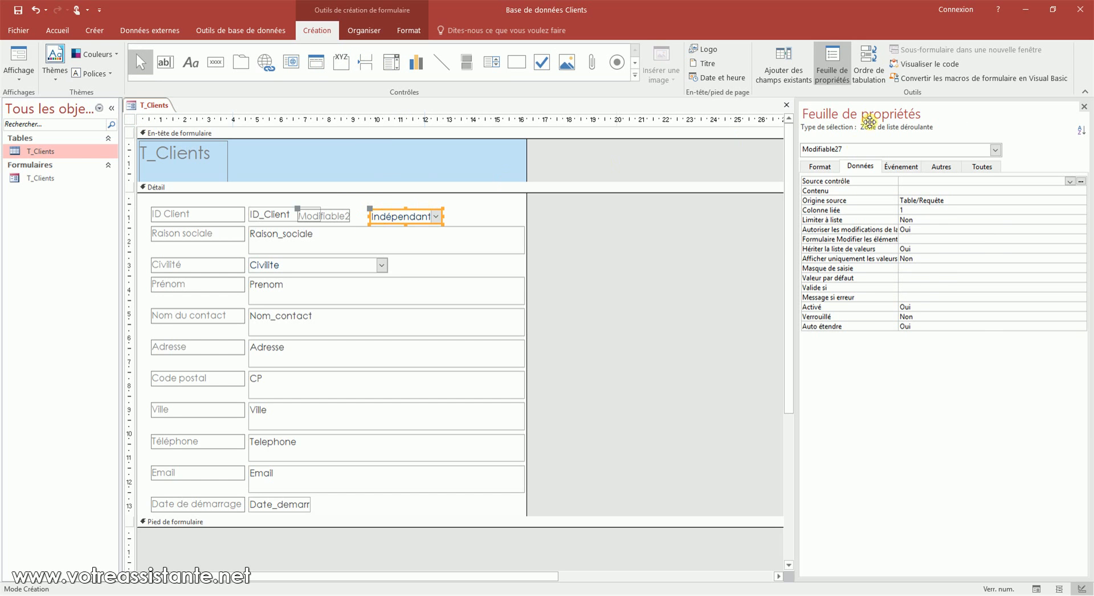
pyautogui.click(832, 166)
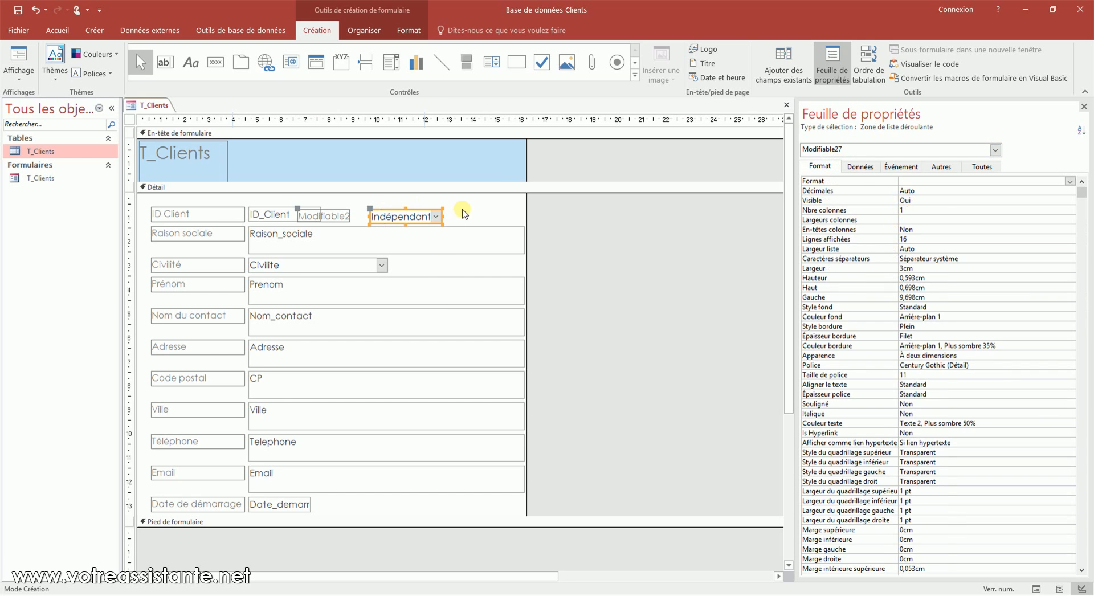
# Step: Delete the combo box beside the ID_Client field and turn the control wizards back on
pyautogui.click(461, 210)
pyautogui.click(438, 215)
pyautogui.press('Delete')
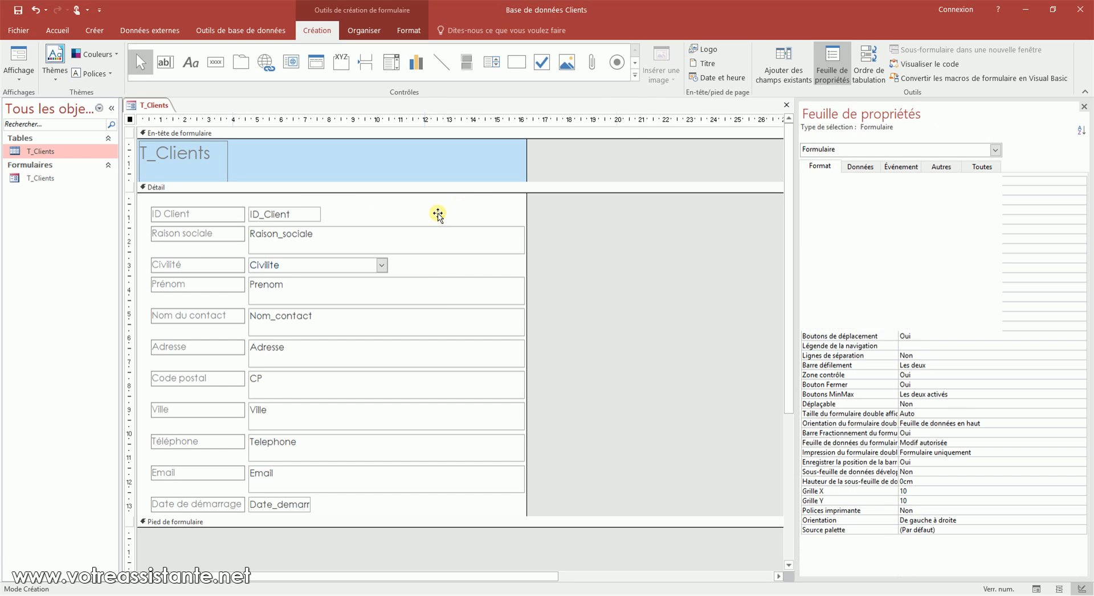
pyautogui.click(633, 76)
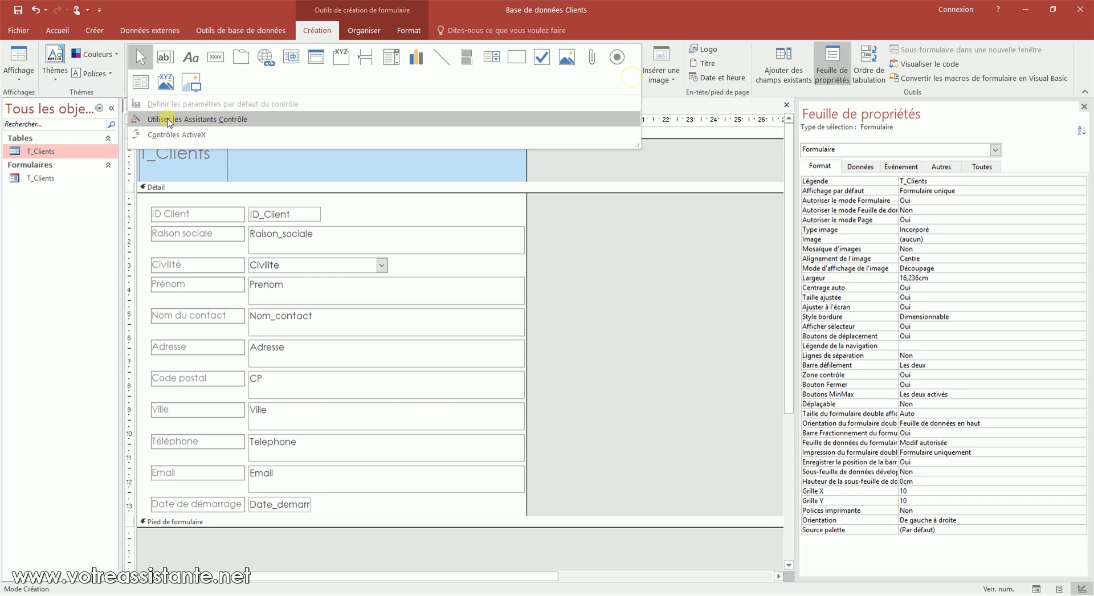
pyautogui.click(170, 117)
# Step: Place a combo box above the Raison_sociale field and set its wizard to find a form record based on the selected value
pyautogui.click(634, 76)
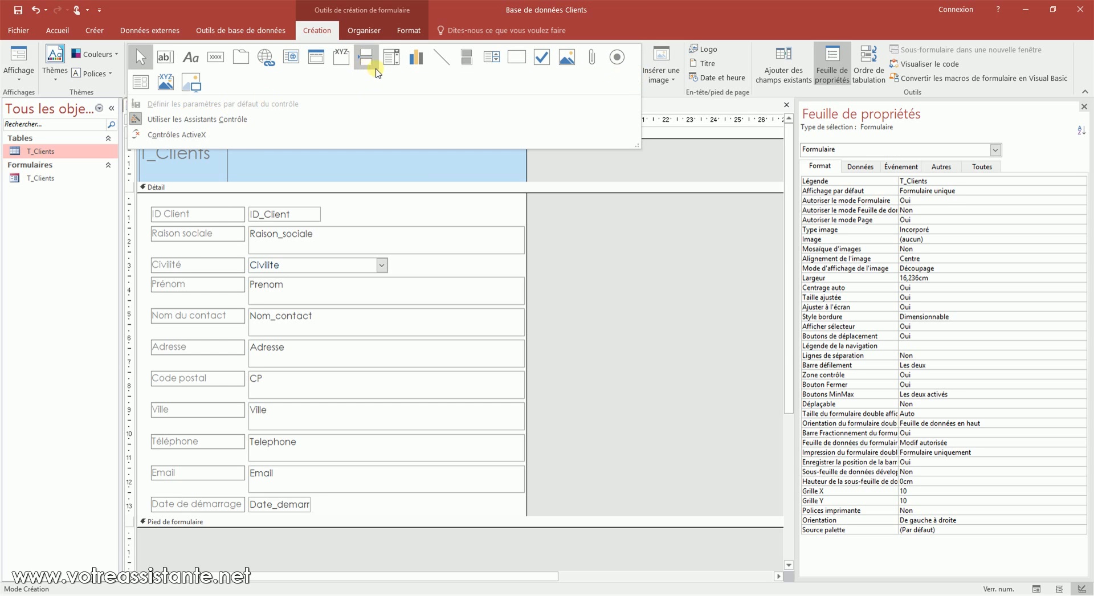
pyautogui.click(391, 57)
pyautogui.click(363, 199)
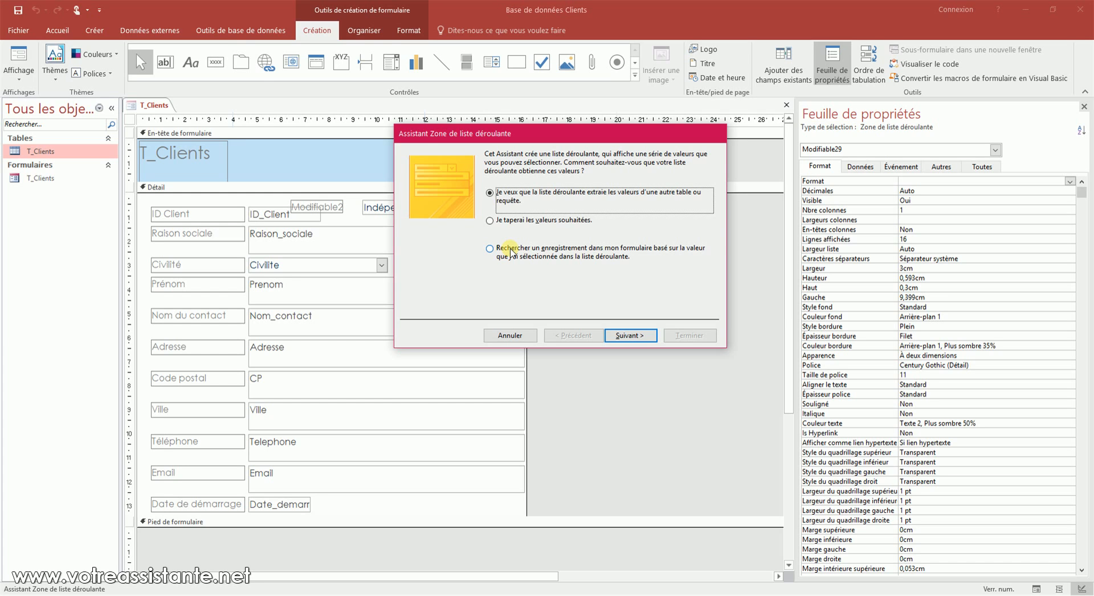
pyautogui.click(510, 250)
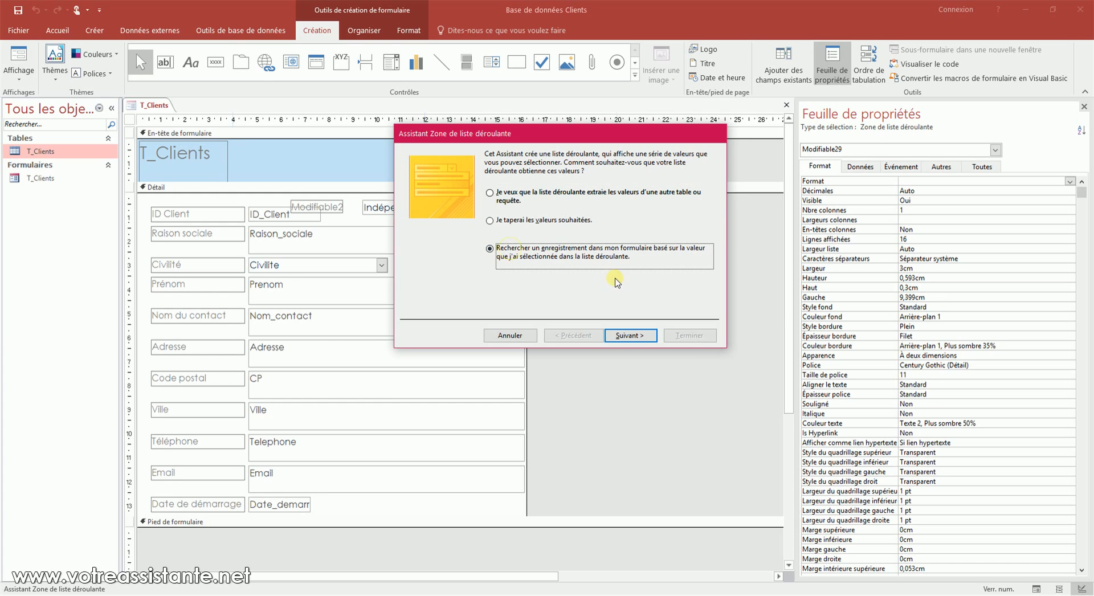
pyautogui.click(633, 339)
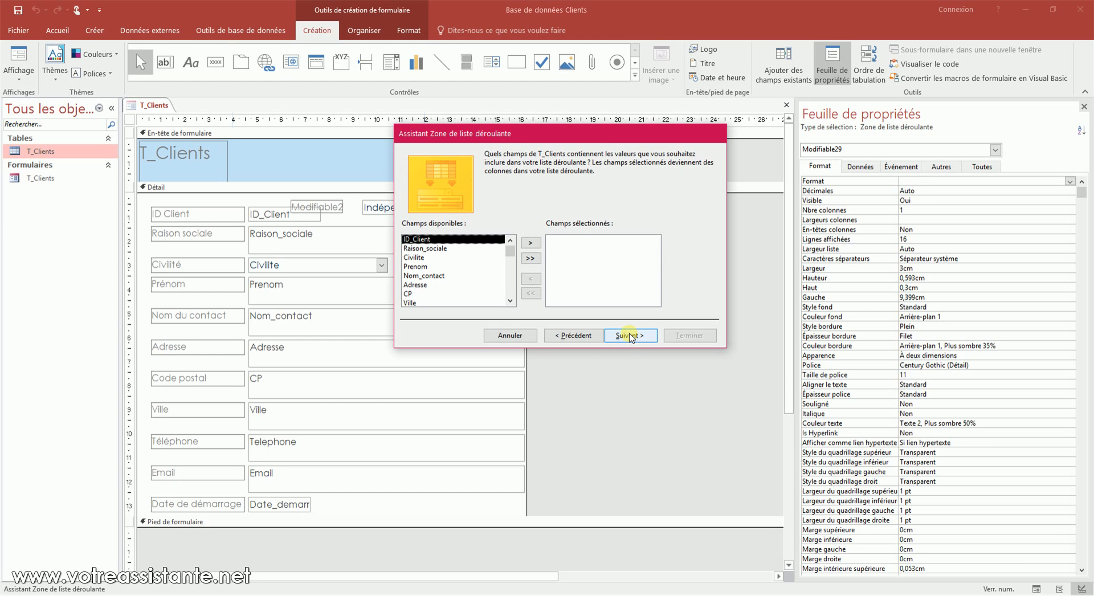
# Step: Include the Raison_sociale and Nom_contact fields as columns of the combo box in its wizard
pyautogui.click(450, 250)
pyautogui.click(530, 243)
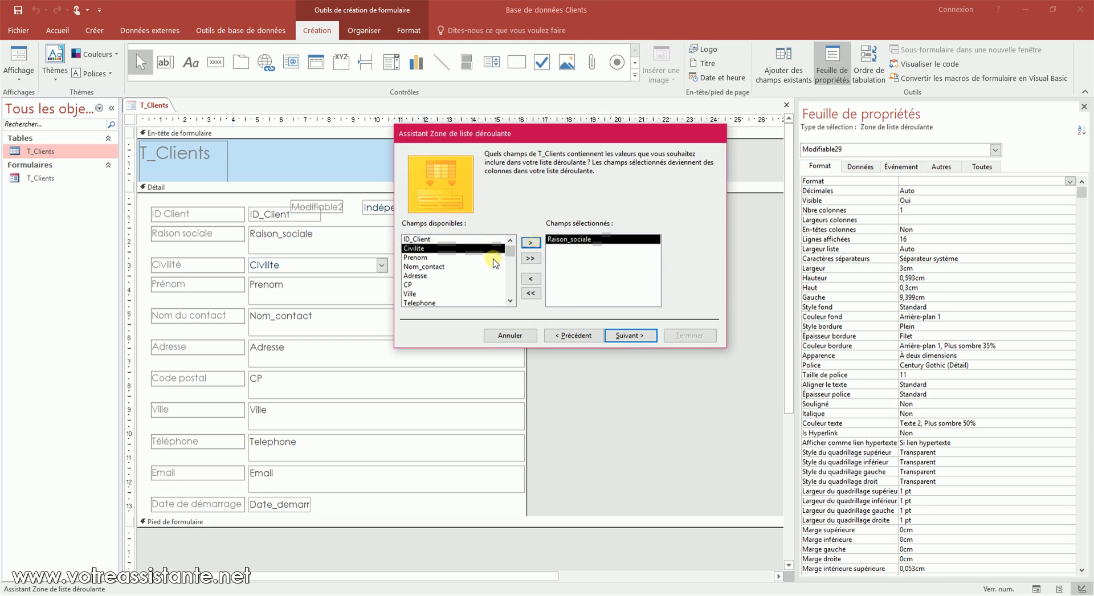
pyautogui.click(464, 267)
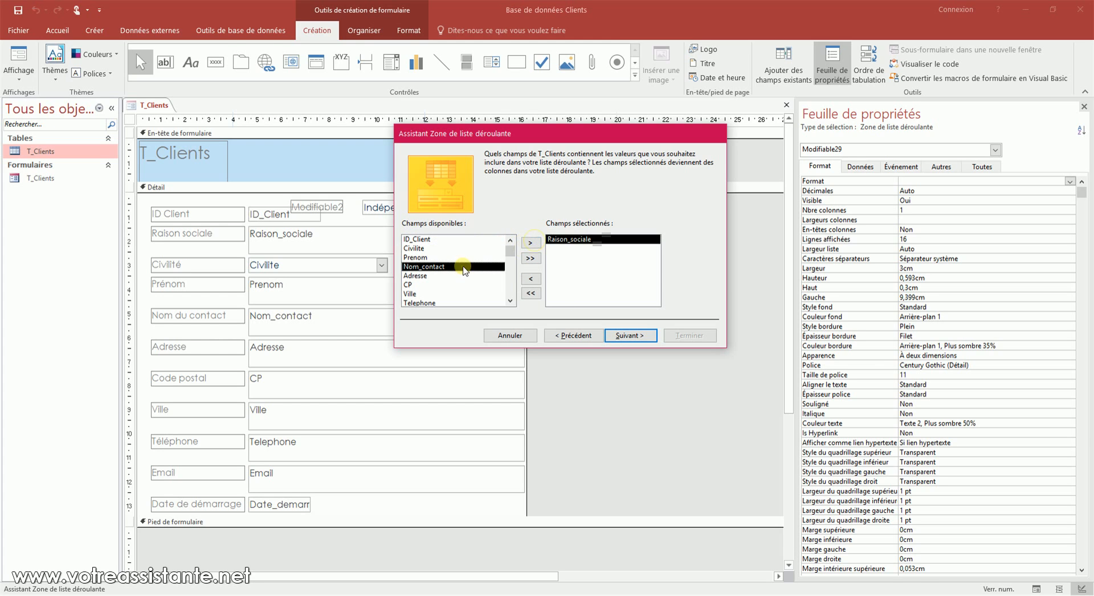
pyautogui.click(540, 246)
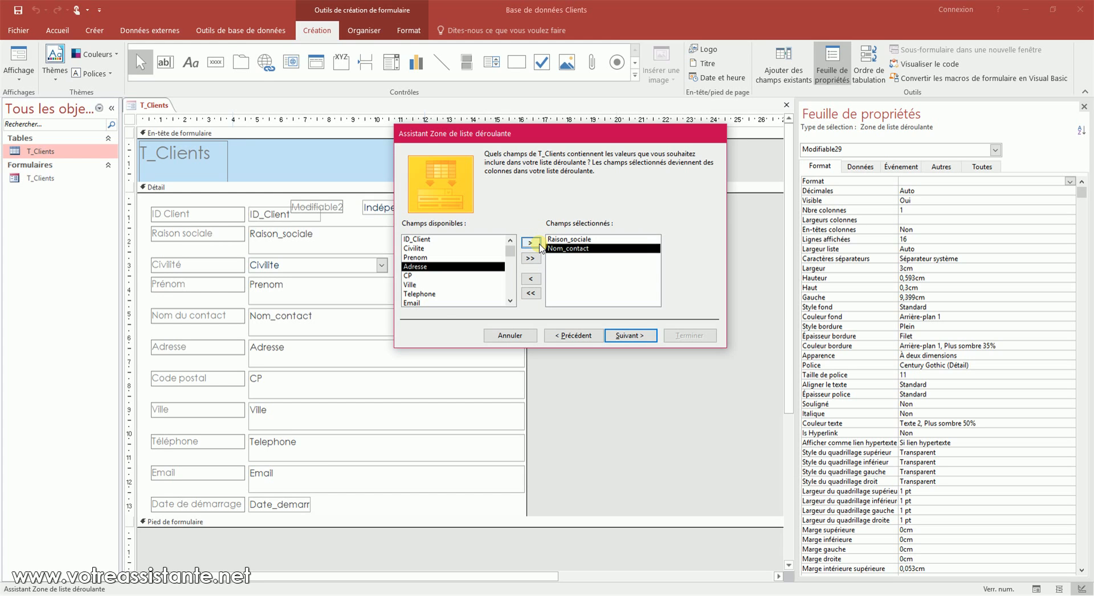
pyautogui.click(636, 336)
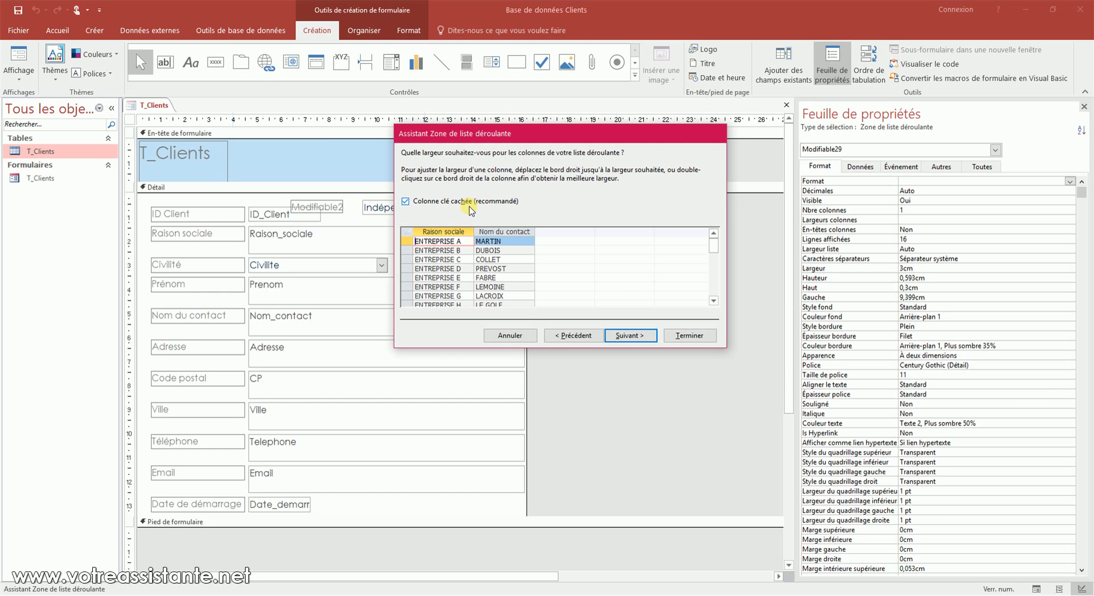
# Step: Fit the Raison sociale and Nom du contact column widths to their contents in the combo box wizard
pyautogui.moveTo(473, 232)
pyautogui.mouseDown()
pyautogui.moveTo(506, 232)
pyautogui.moveTo(475, 234)
pyautogui.mouseUp()
pyautogui.doubleClick(475, 232)
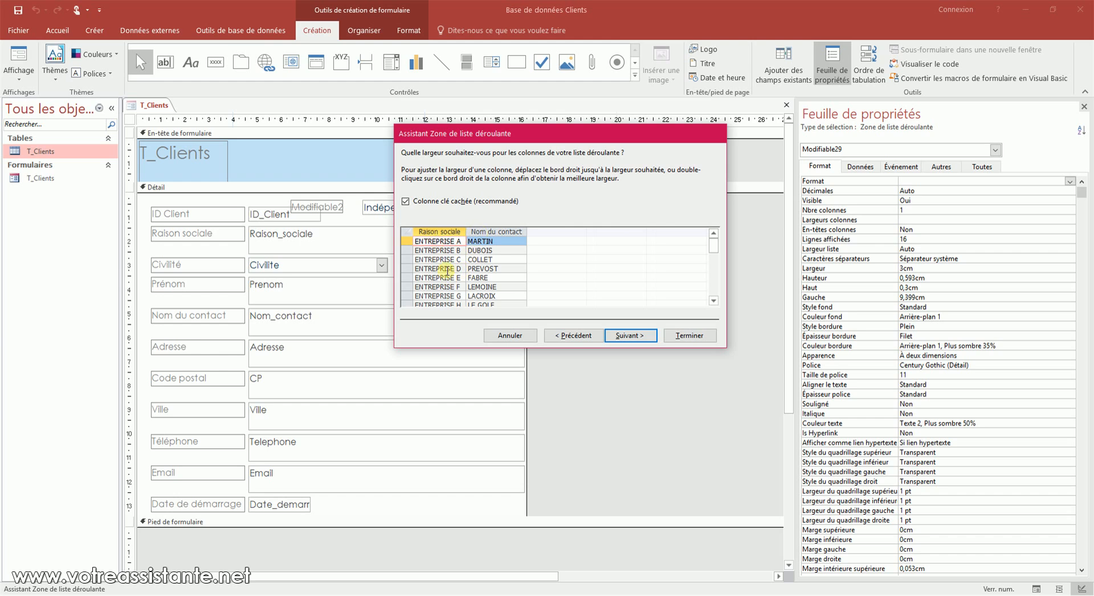
pyautogui.scroll(-4, 451, 256)
pyautogui.scroll(-2, 451, 255)
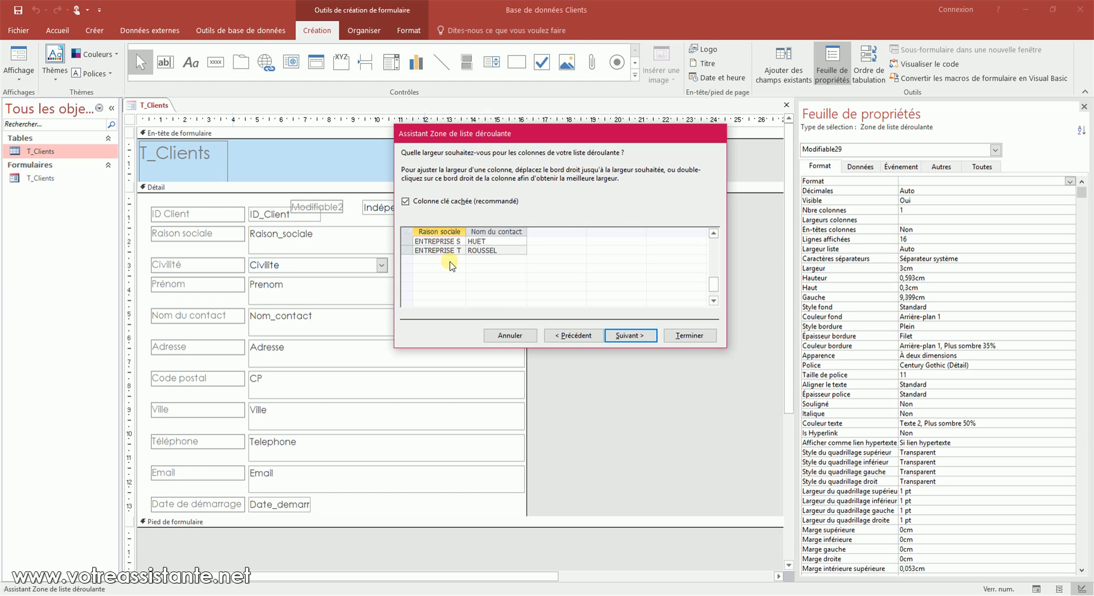
pyautogui.doubleClick(527, 231)
pyautogui.scroll(6, 534, 238)
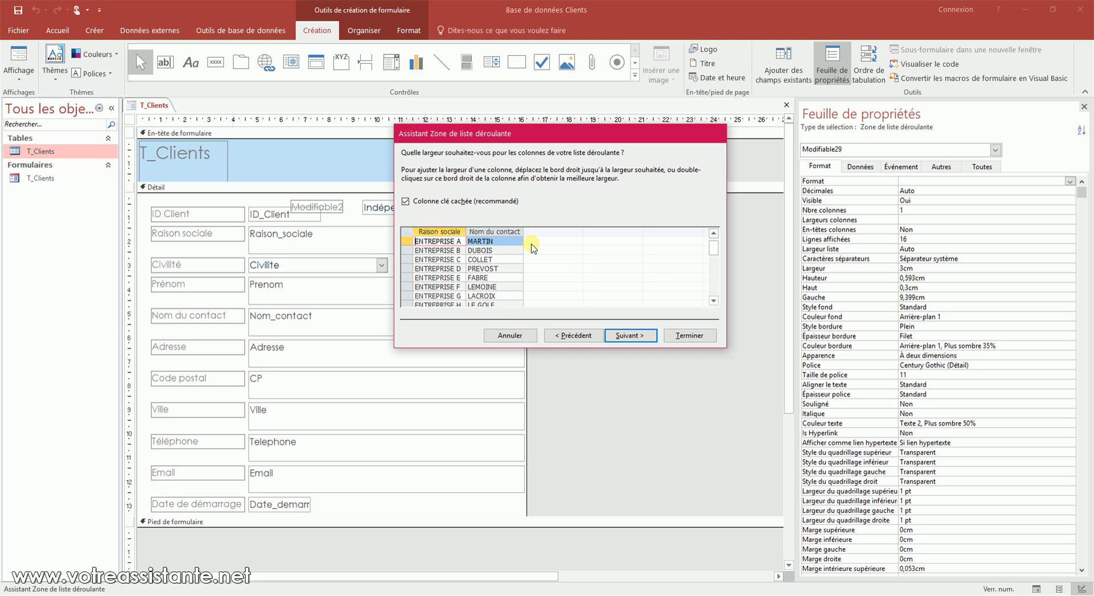
# Step: Label the combo box Nom_client and finish the wizard
pyautogui.click(630, 335)
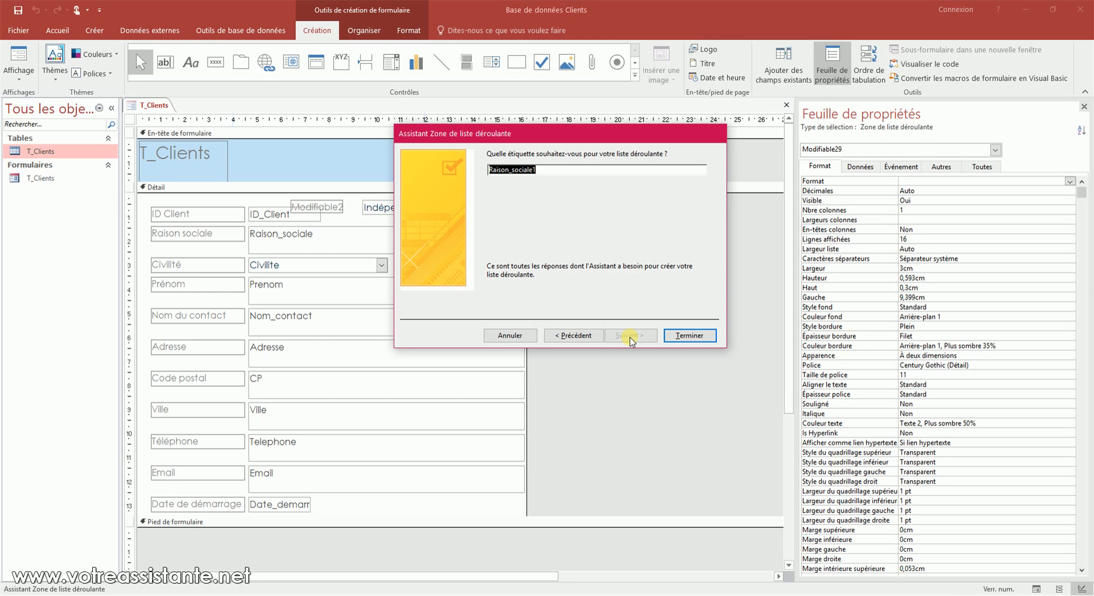
pyautogui.write('Nom_client')
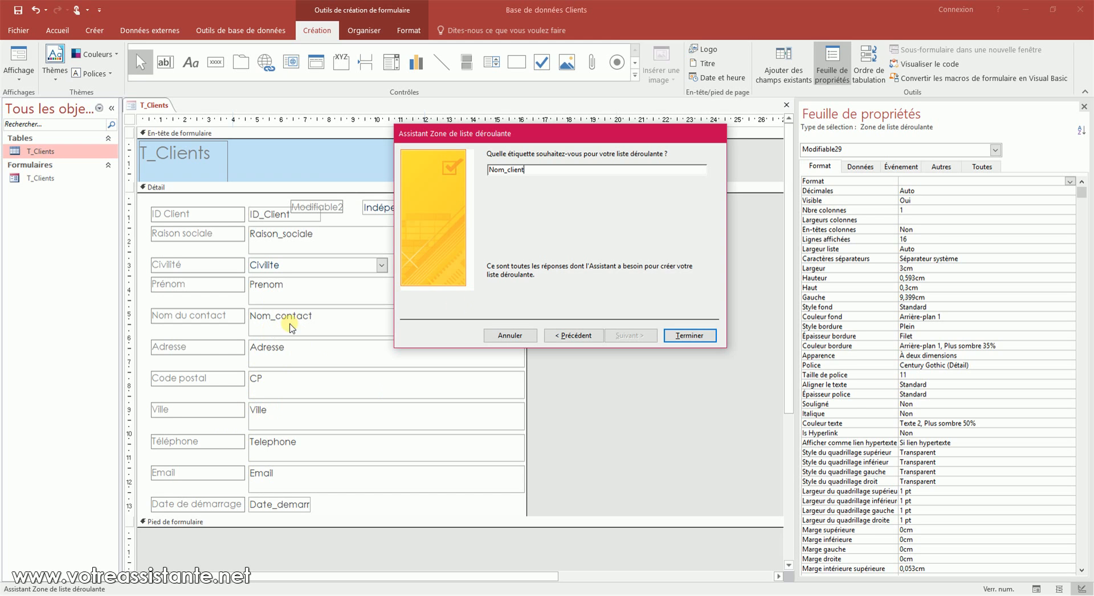
pyautogui.click(707, 336)
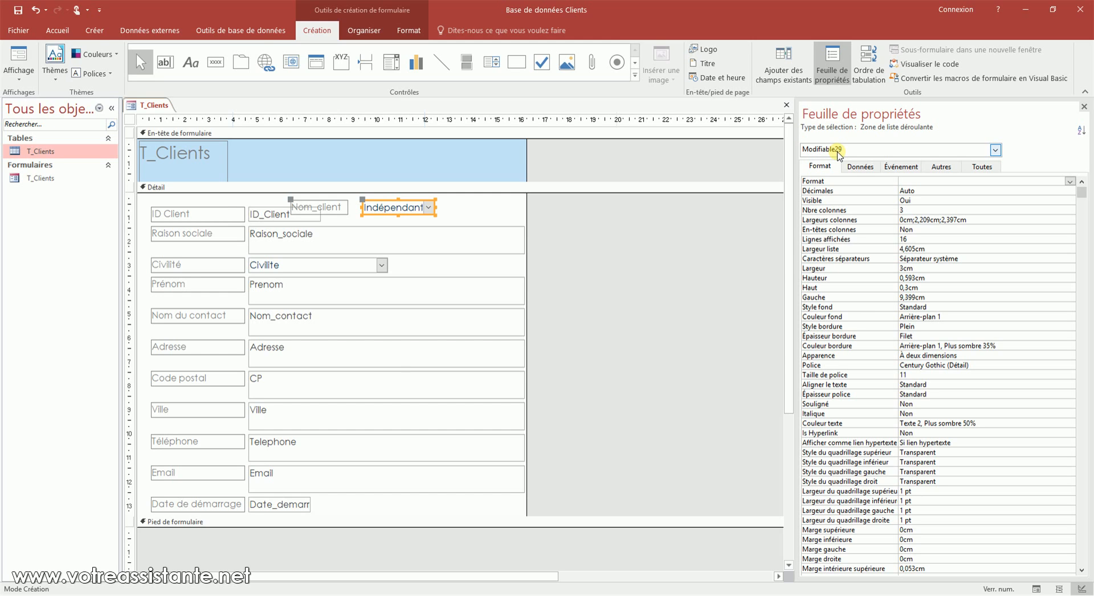
# Step: Examine the query behind the combo box's Contenu property and its records in datasheet view, and close it
pyautogui.click(860, 167)
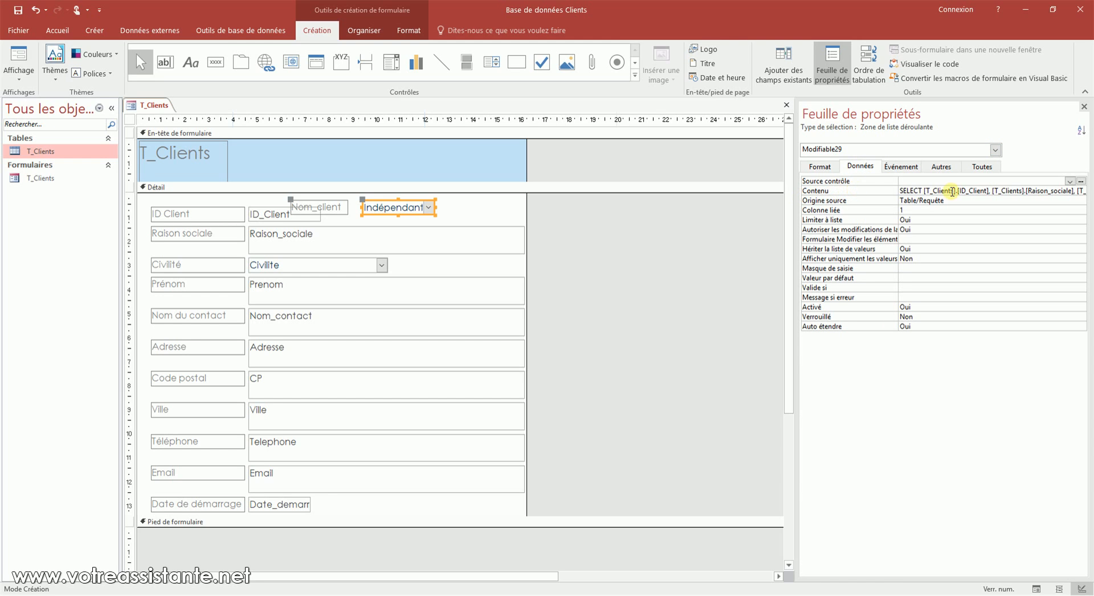
pyautogui.click(1066, 192)
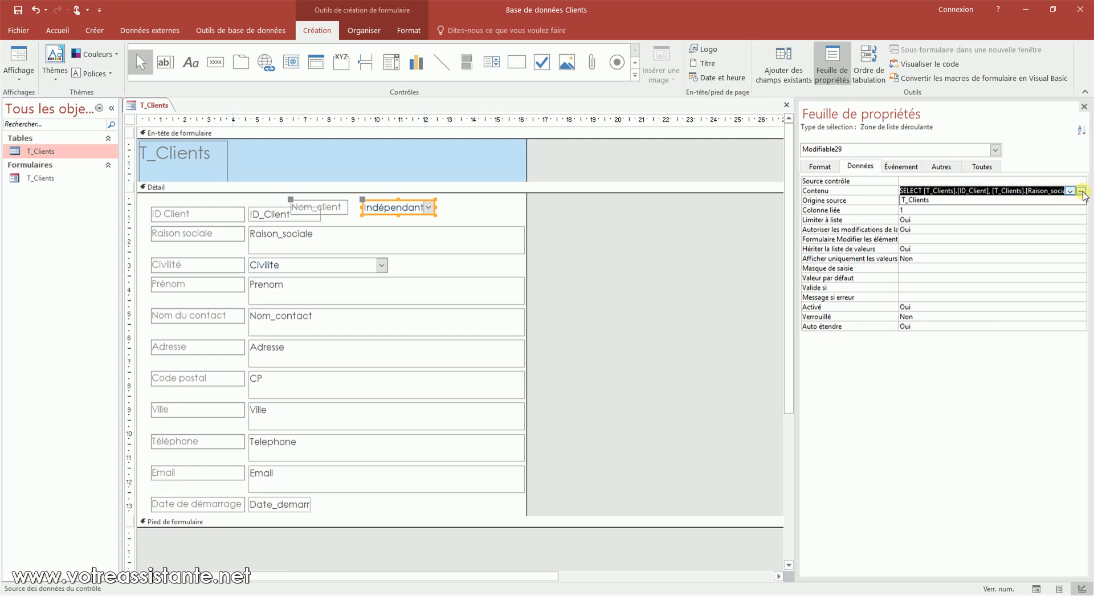
pyautogui.click(1081, 192)
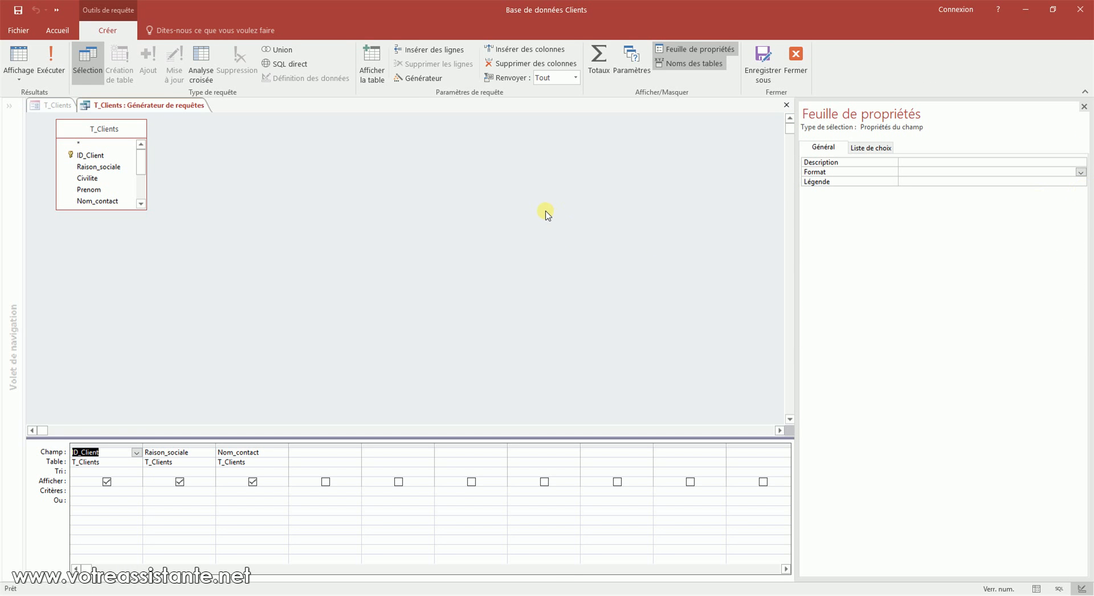
pyautogui.click(19, 56)
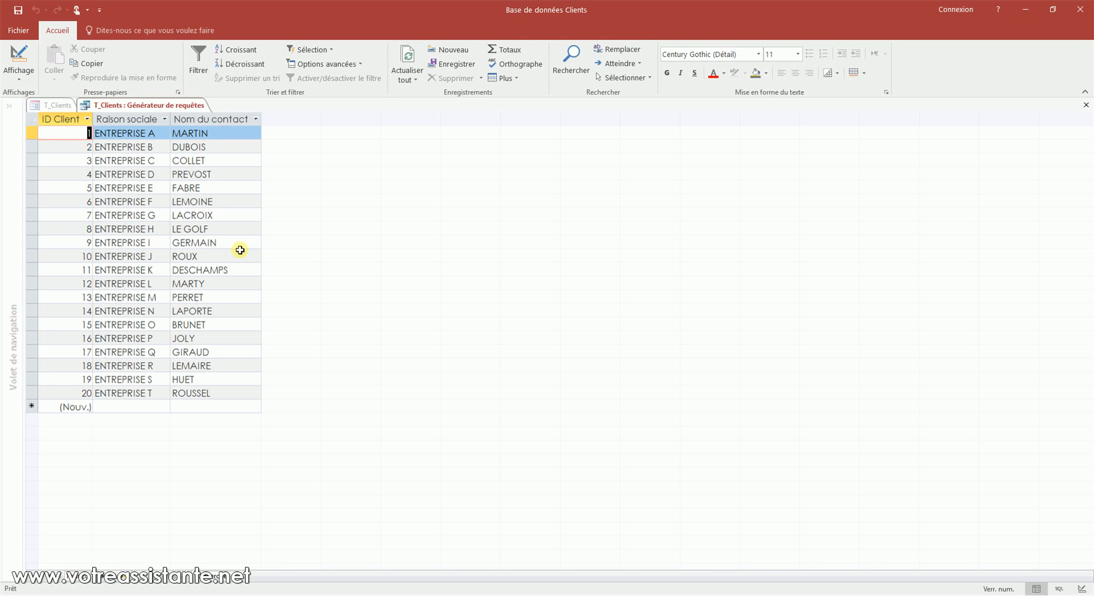
pyautogui.rightClick(172, 106)
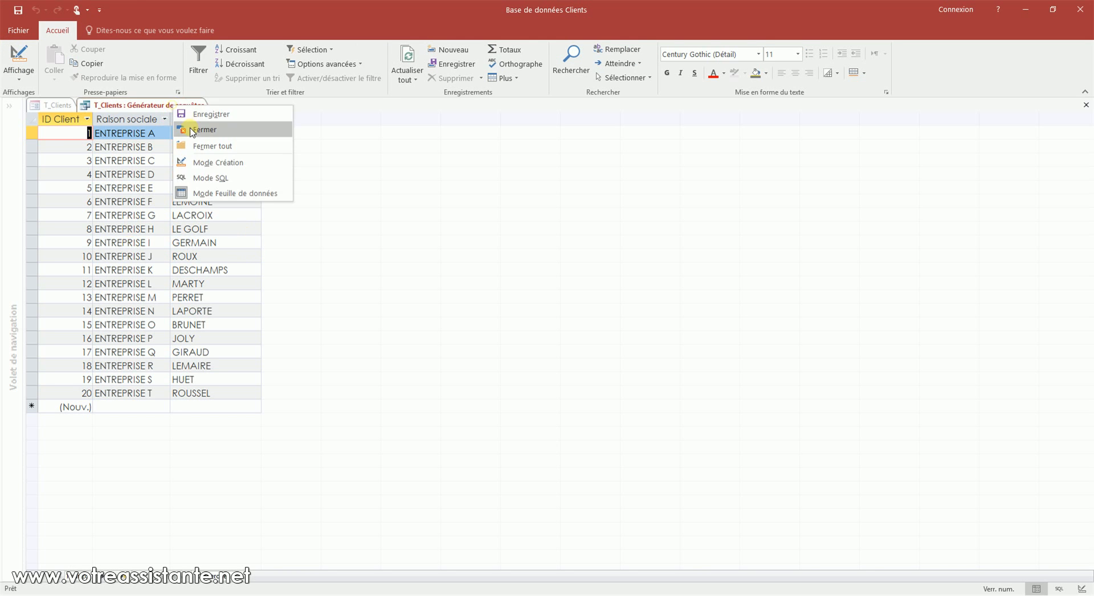
pyautogui.click(190, 127)
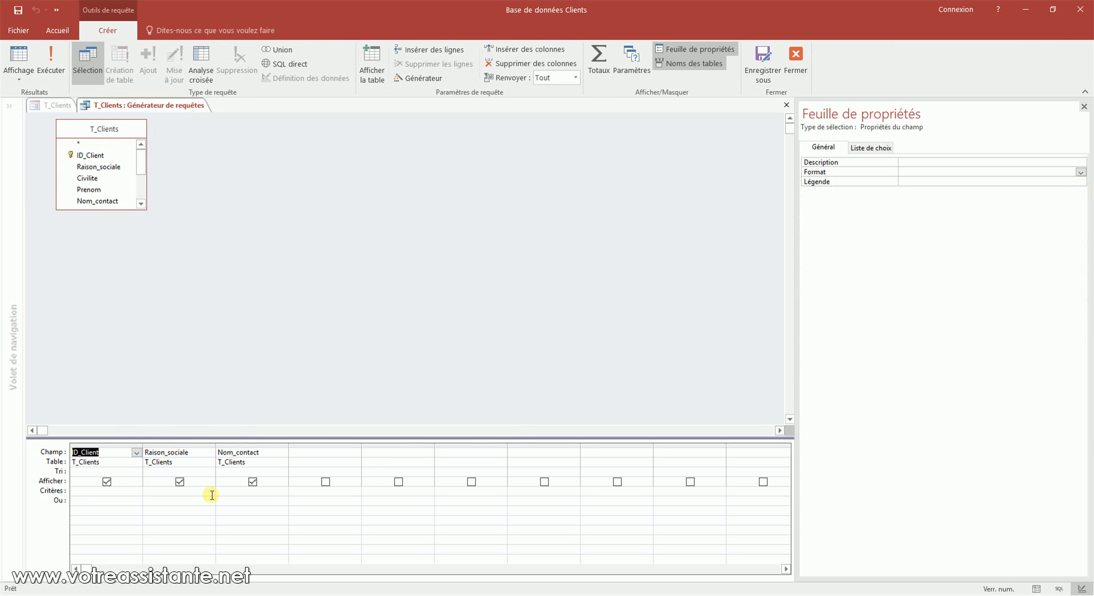
# Step: Add the Prenom field to the combo box's row source query, close the query builder and save the change
pyautogui.doubleClick(90, 189)
pyautogui.click(795, 60)
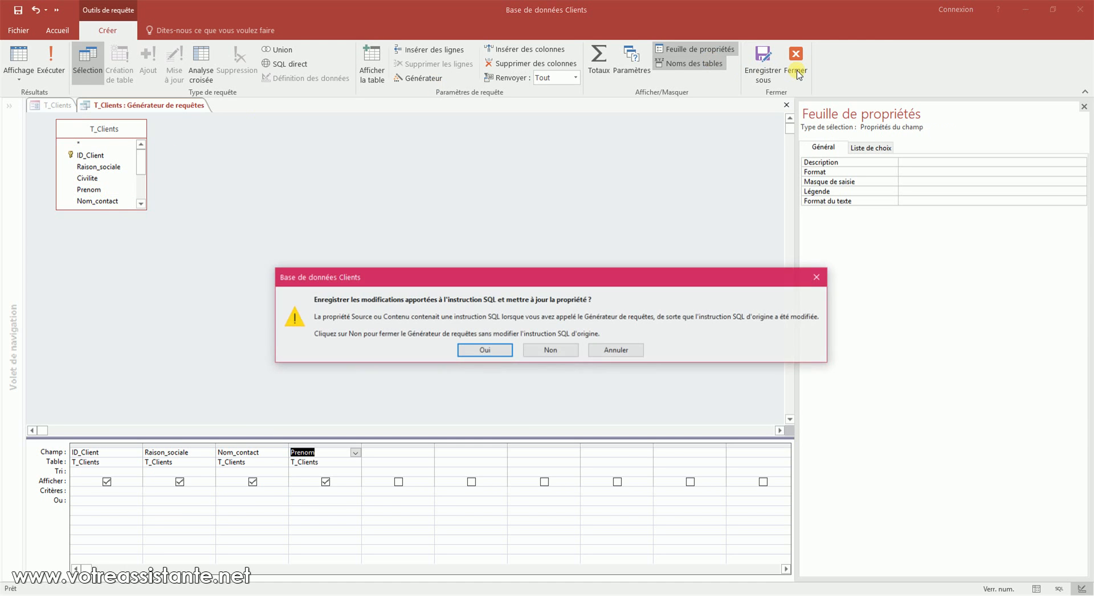
pyautogui.click(484, 351)
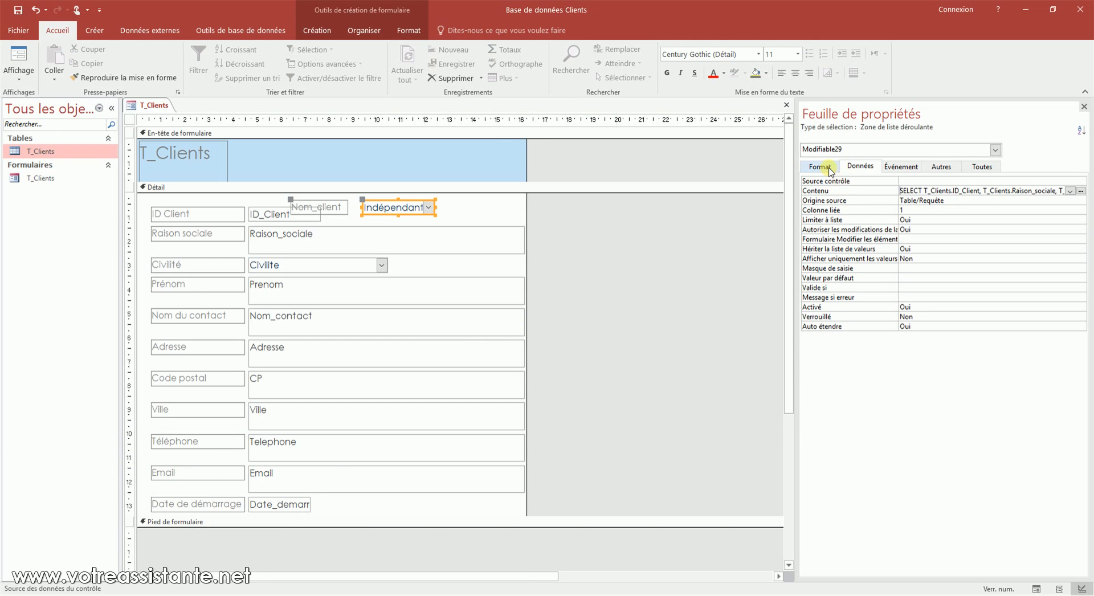
# Step: Set the combo box's column count to 4 and add a fourth column width of 2 cm
pyautogui.click(829, 169)
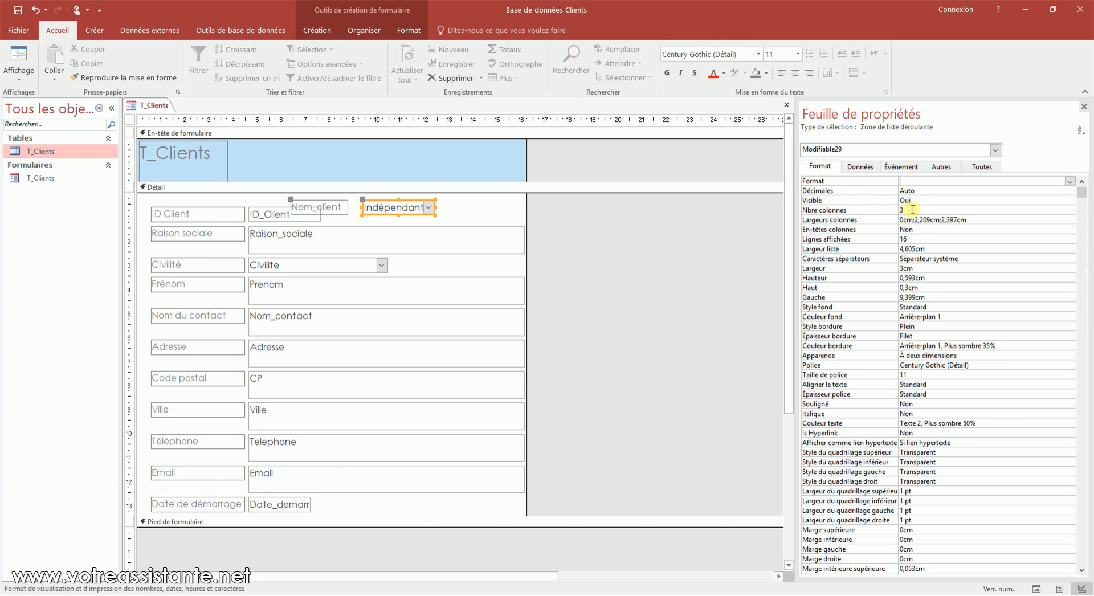
pyautogui.click(886, 205)
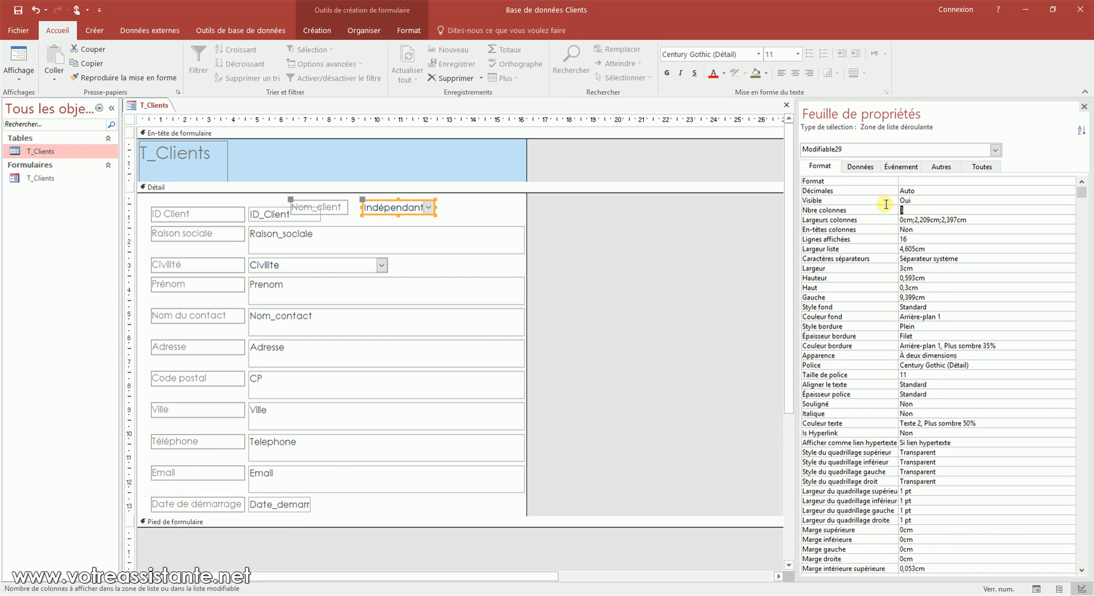
pyautogui.write('4')
pyautogui.click(977, 222)
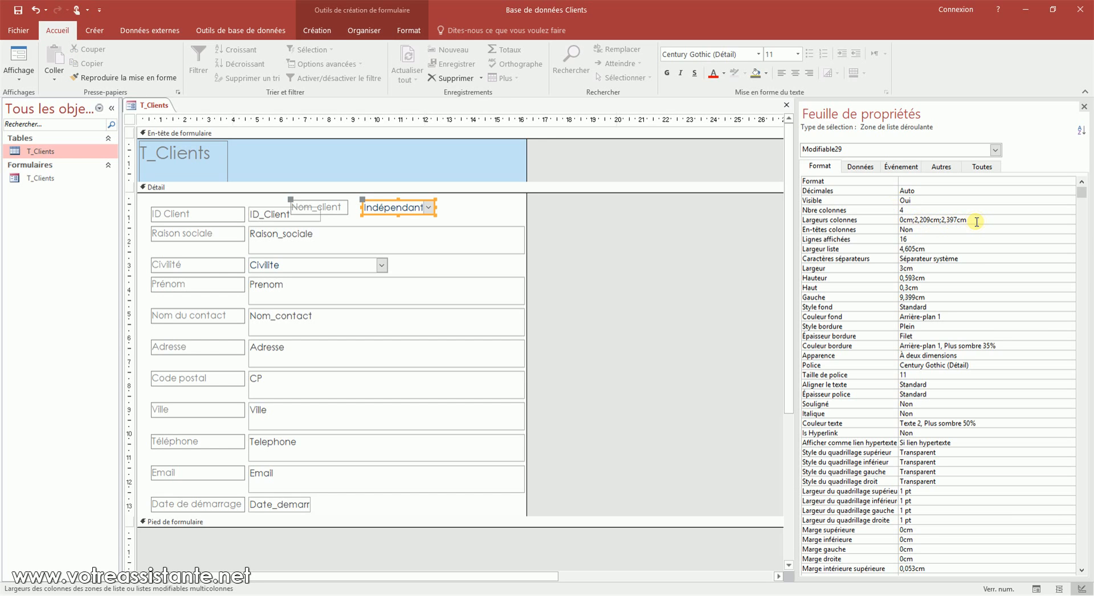
pyautogui.write(';2cm')
pyautogui.press('Return')
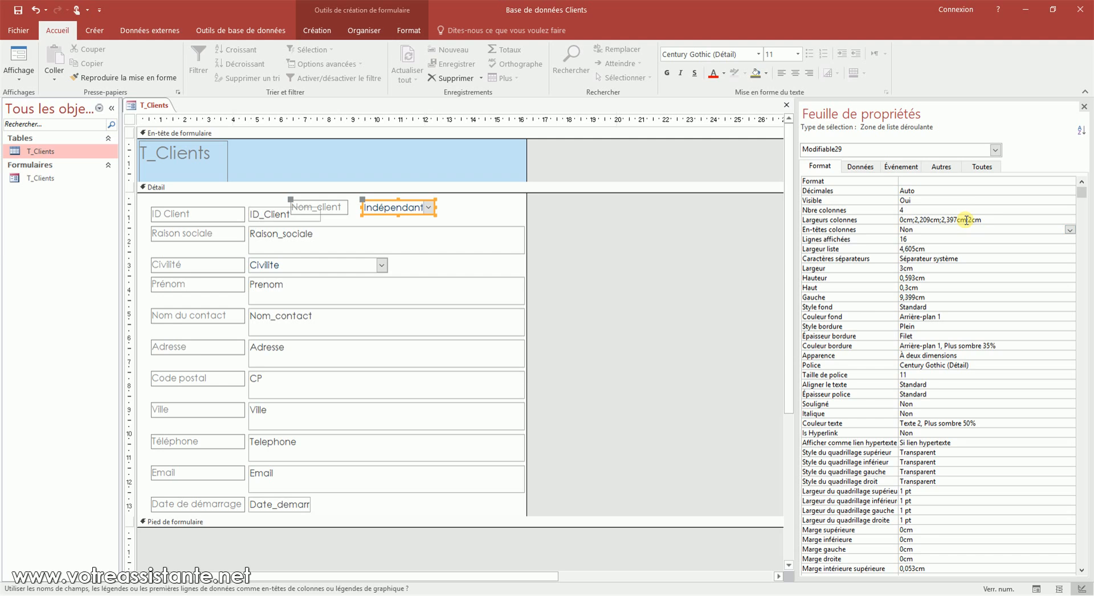
# Step: Examine the embedded macro attached to the combo box's Après MAJ event and close it
pyautogui.click(904, 167)
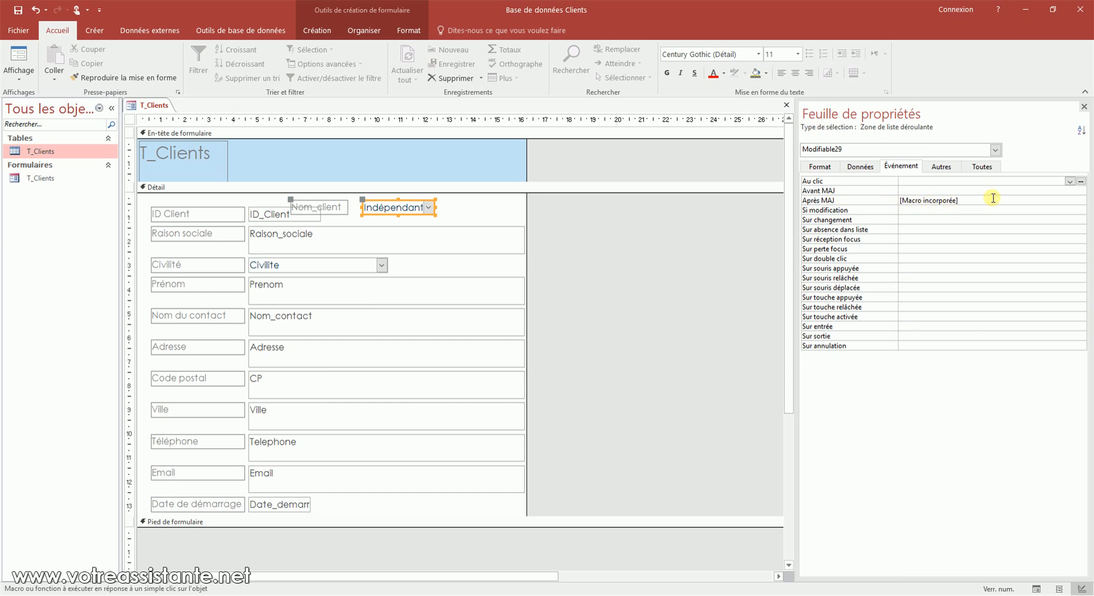
pyautogui.click(924, 201)
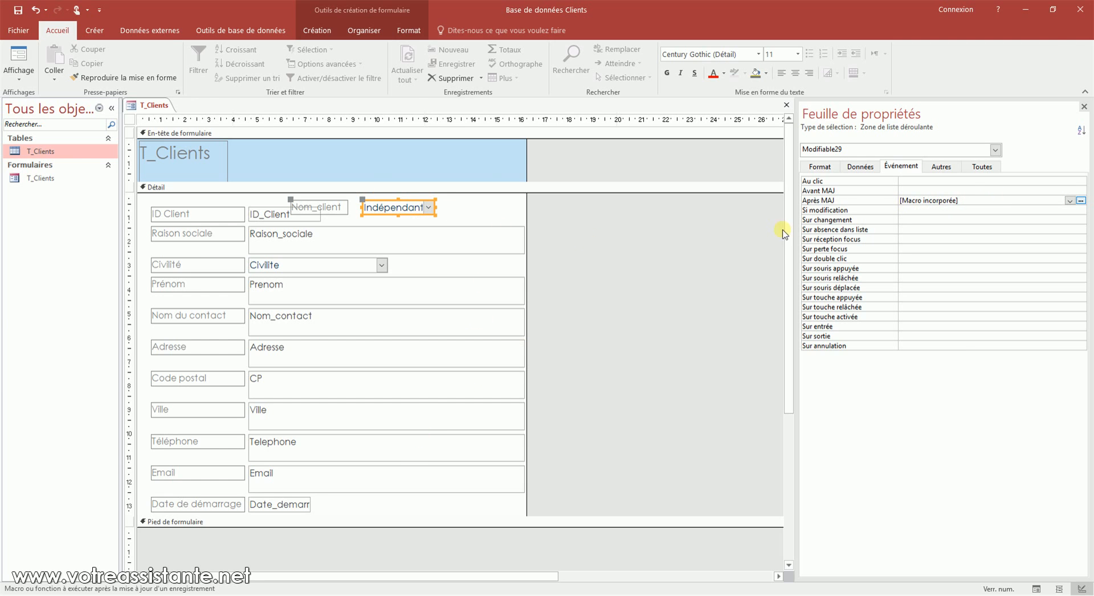
pyautogui.click(1077, 199)
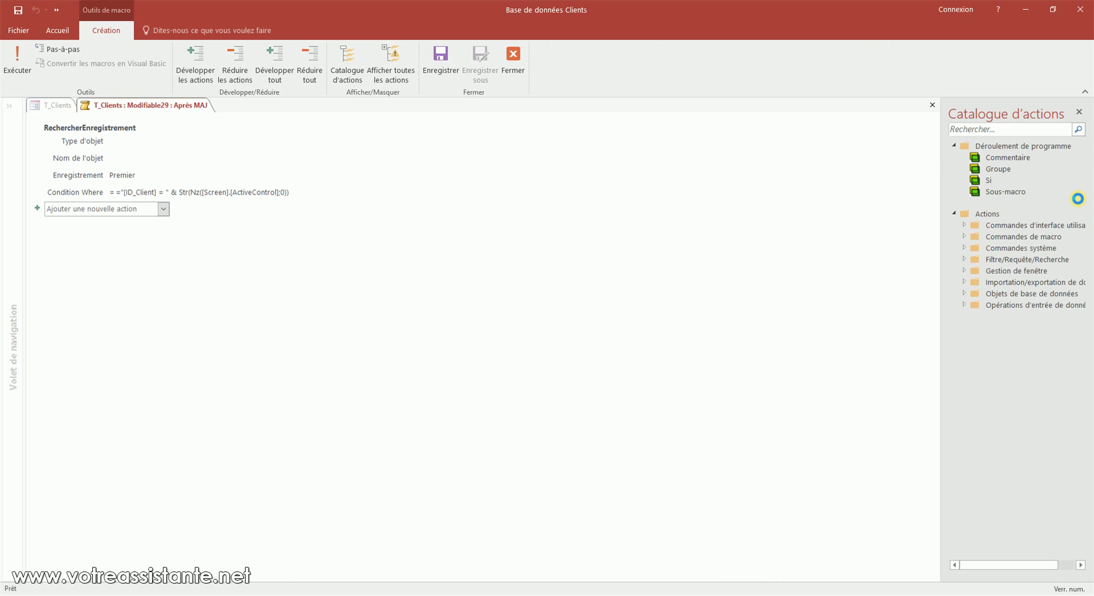
pyautogui.rightClick(177, 105)
pyautogui.click(202, 124)
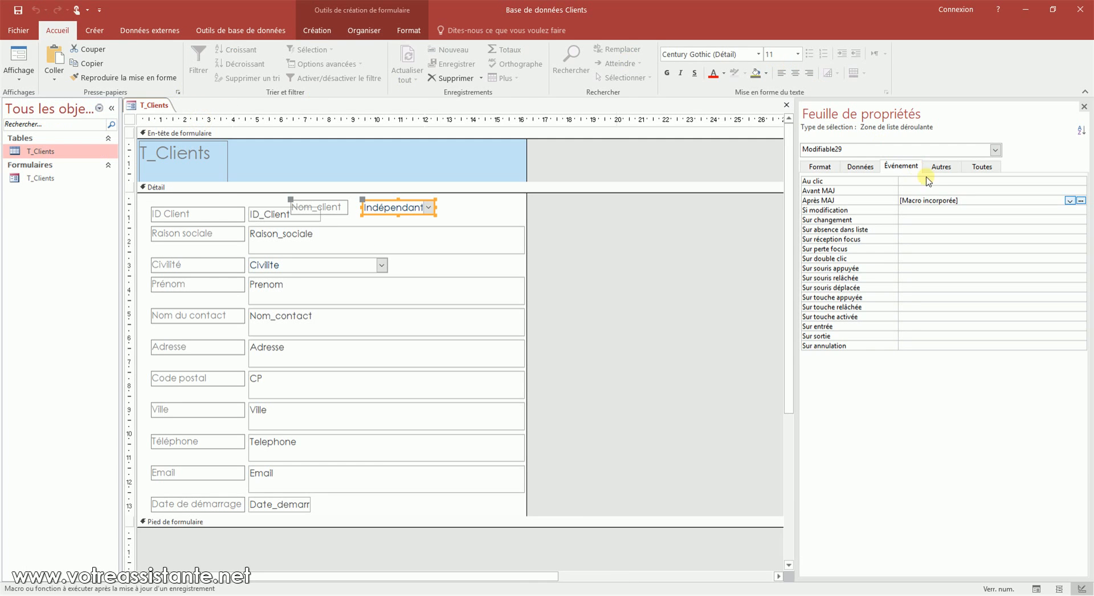
# Step: Review the combo box's column count and widths, and check its expanded list in form view
pyautogui.click(826, 167)
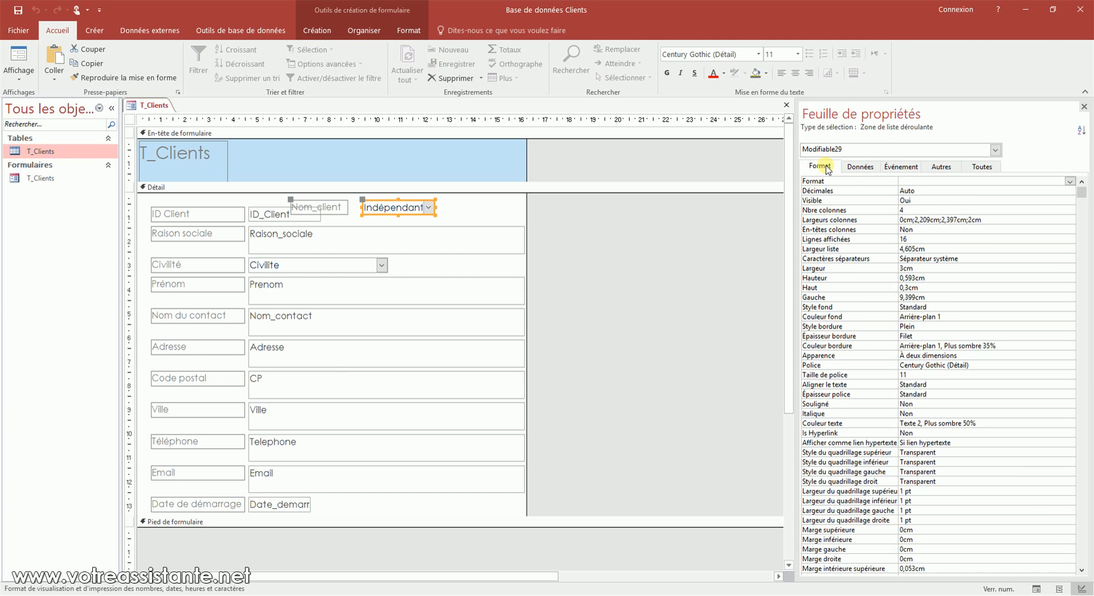
pyautogui.click(882, 210)
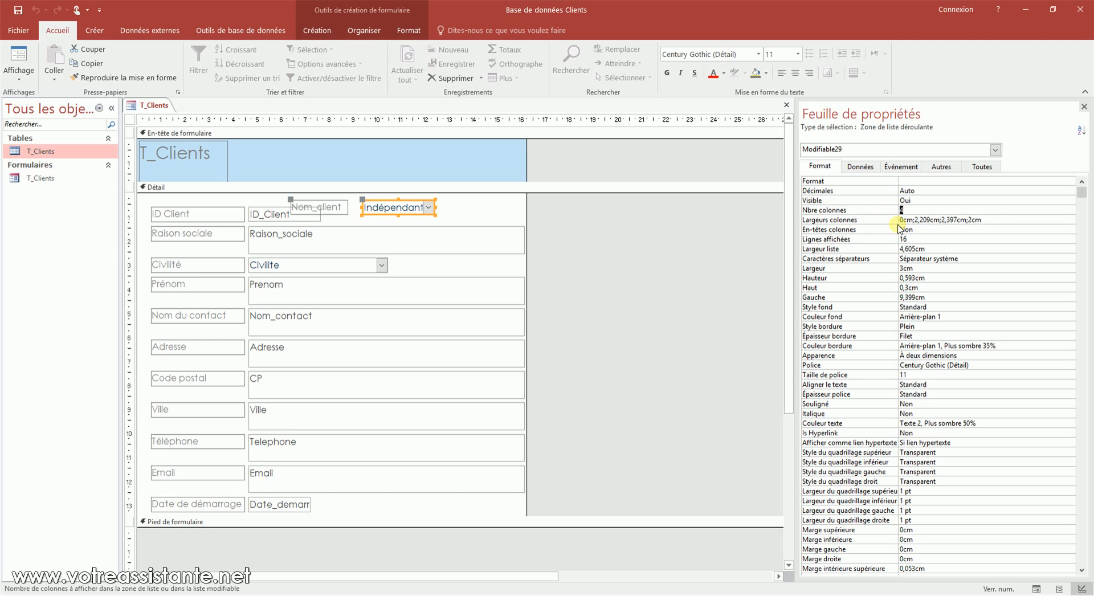
pyautogui.click(1000, 221)
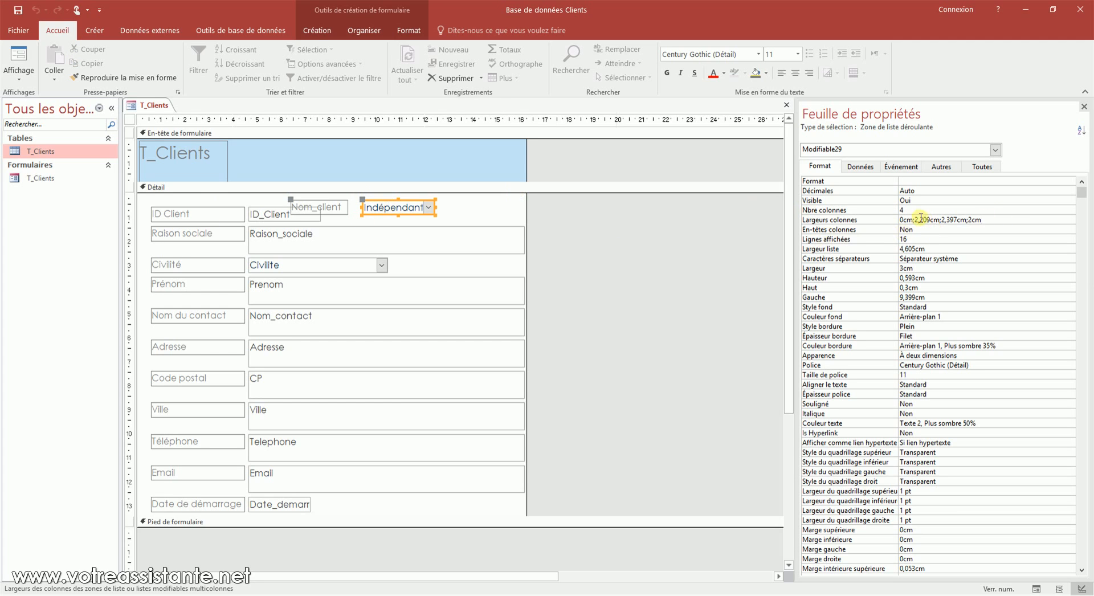
pyautogui.click(19, 57)
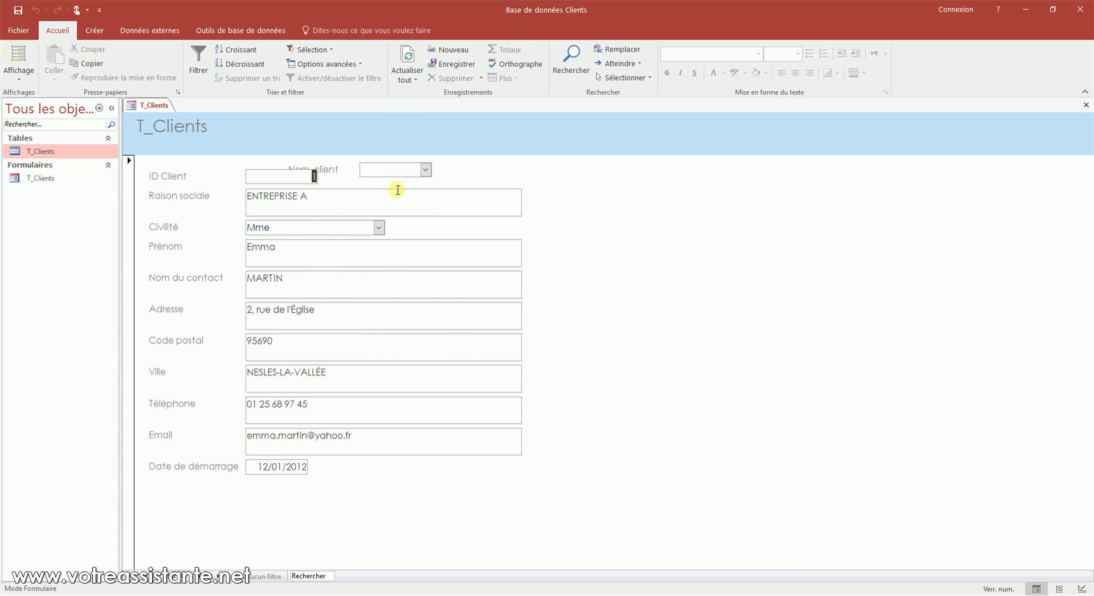
pyautogui.click(425, 170)
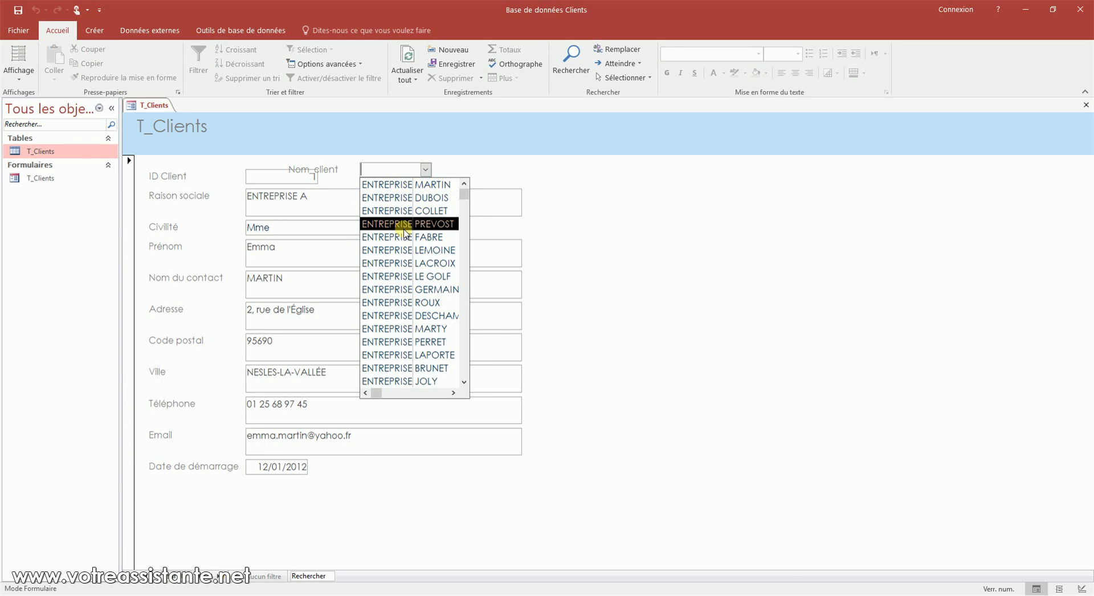
# Step: Return to design view, set the combo box's column widths to 0cm;5cm;5cm;5cm and display the form in form view
pyautogui.click(18, 79)
pyautogui.click(40, 151)
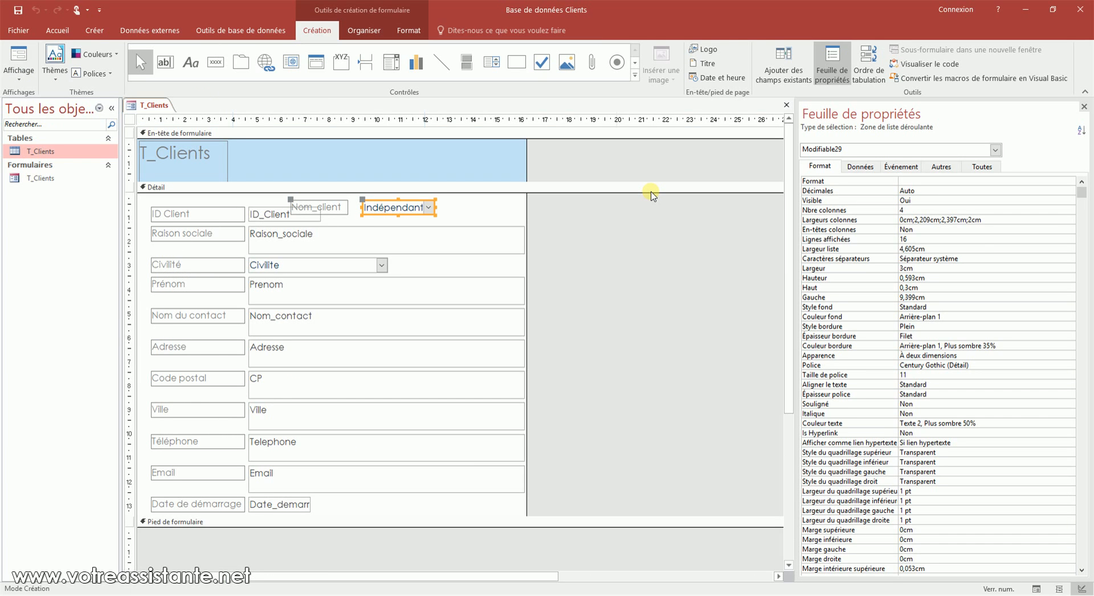
pyautogui.click(921, 222)
pyautogui.moveTo(916, 219); pyautogui.dragTo(1007, 231)
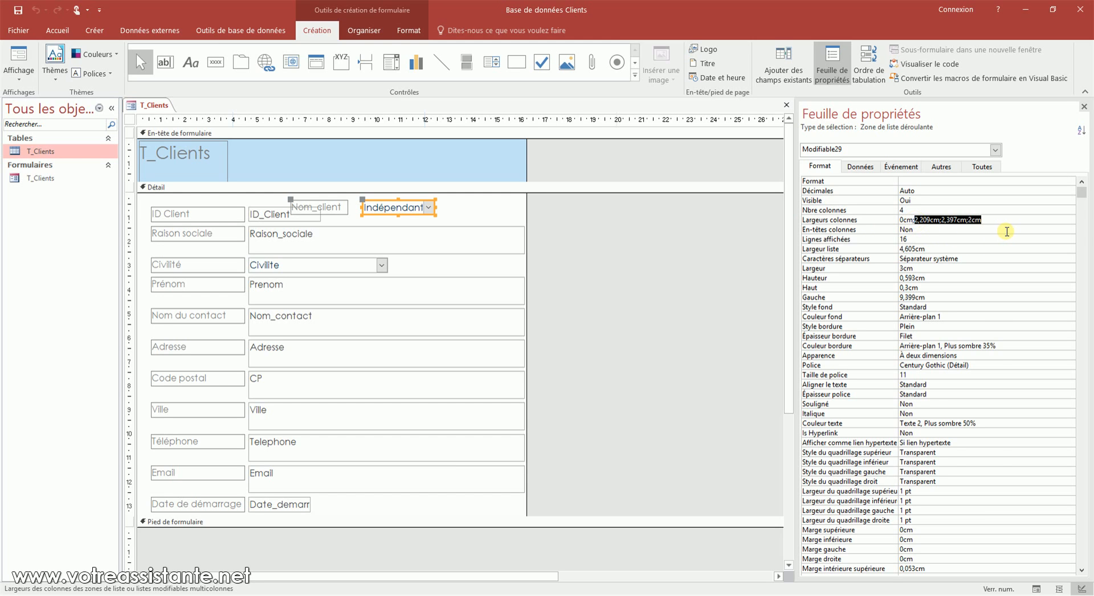
pyautogui.write('5;5;5')
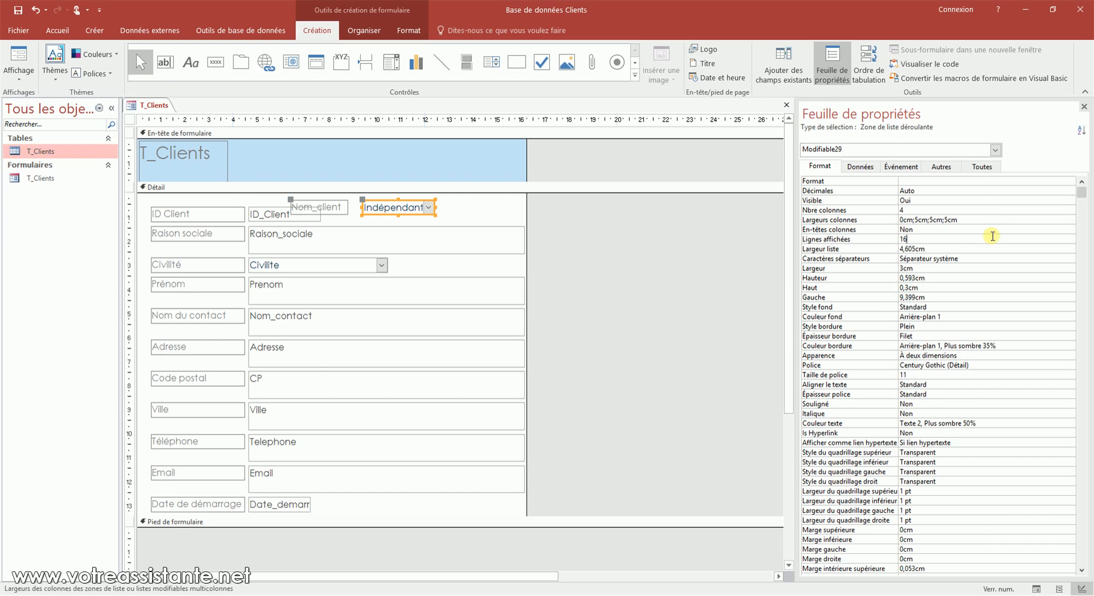
pyautogui.click(19, 57)
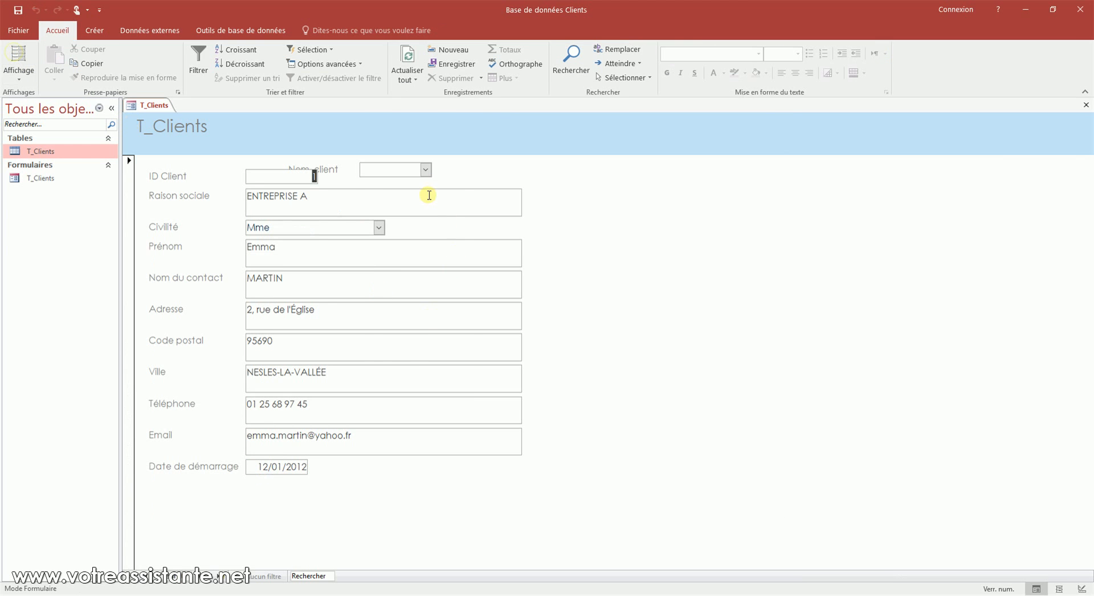
# Step: Expand the Nom_client combo box's list in form view to check its columns
pyautogui.click(425, 169)
pyautogui.click(424, 171)
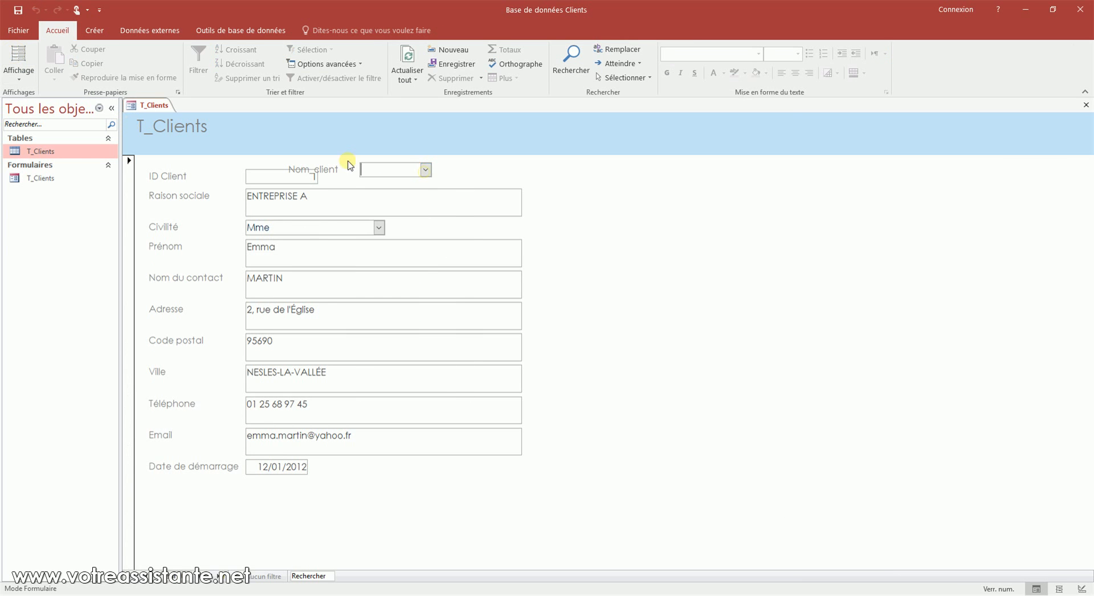
pyautogui.click(425, 170)
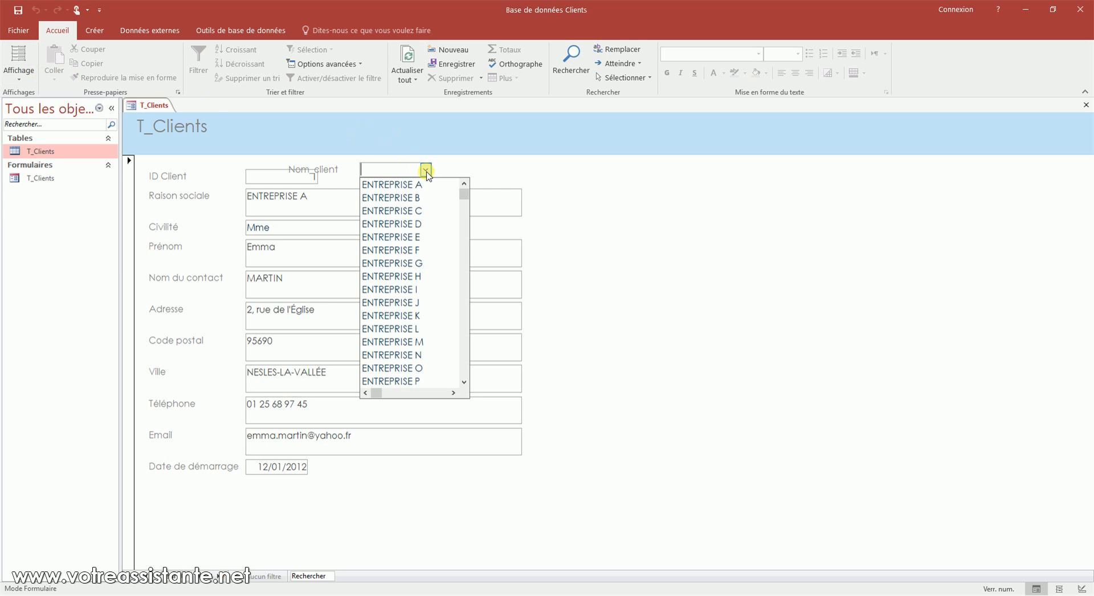
# Step: Return the T_Clients form to design view and close it, saving its design changes
pyautogui.click(18, 78)
pyautogui.click(39, 151)
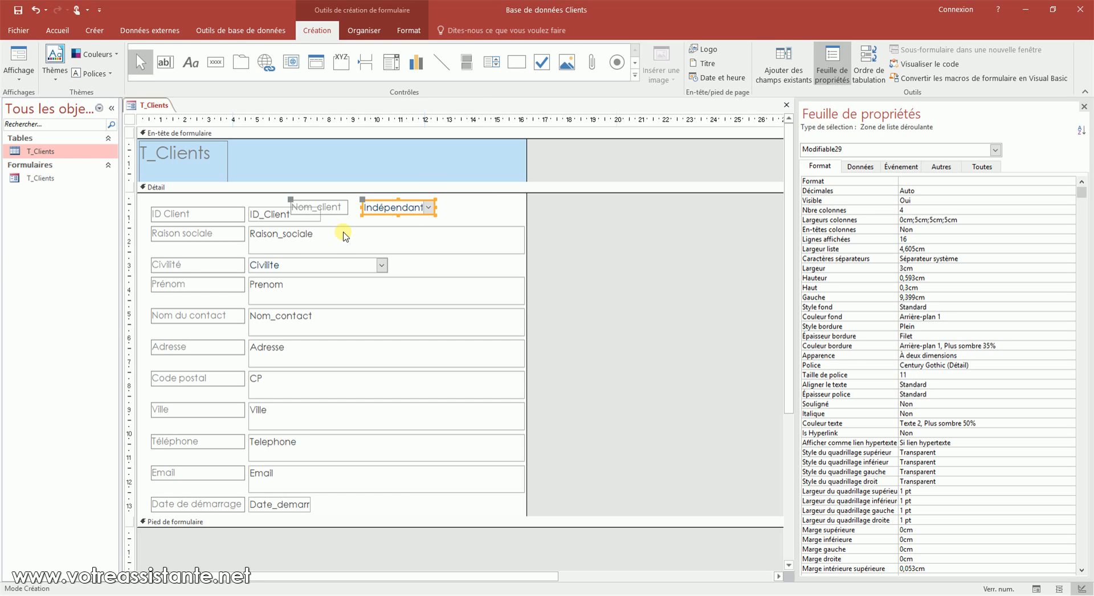
pyautogui.rightClick(149, 106)
pyautogui.click(165, 121)
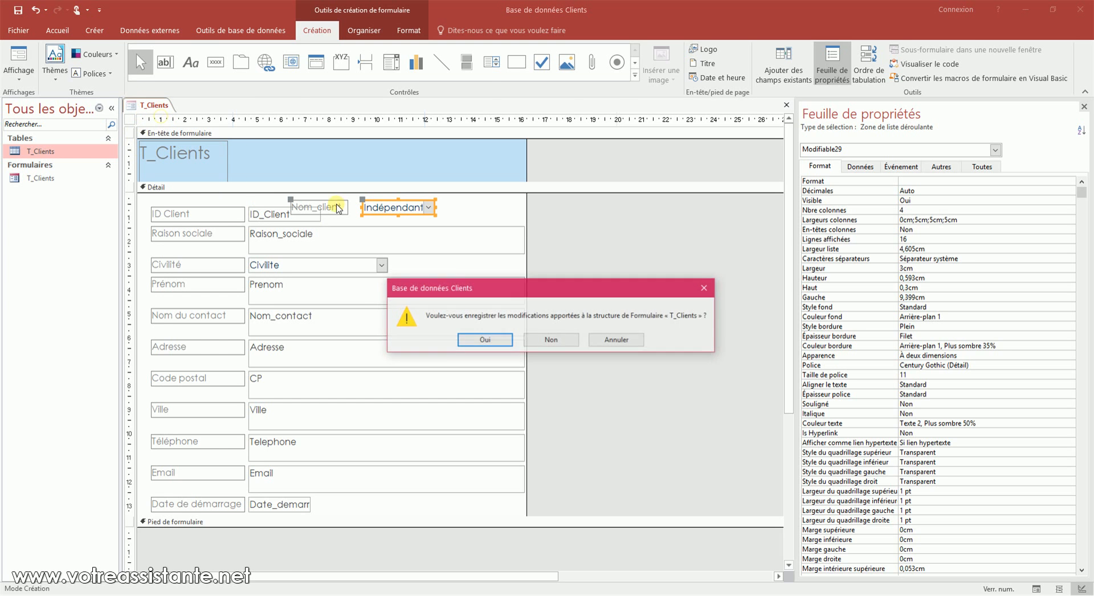
pyautogui.click(486, 340)
# Step: Open the T_Clients table in design view and review the captions of the Raison_sociale, Civilite and Prenom fields
pyautogui.doubleClick(73, 150)
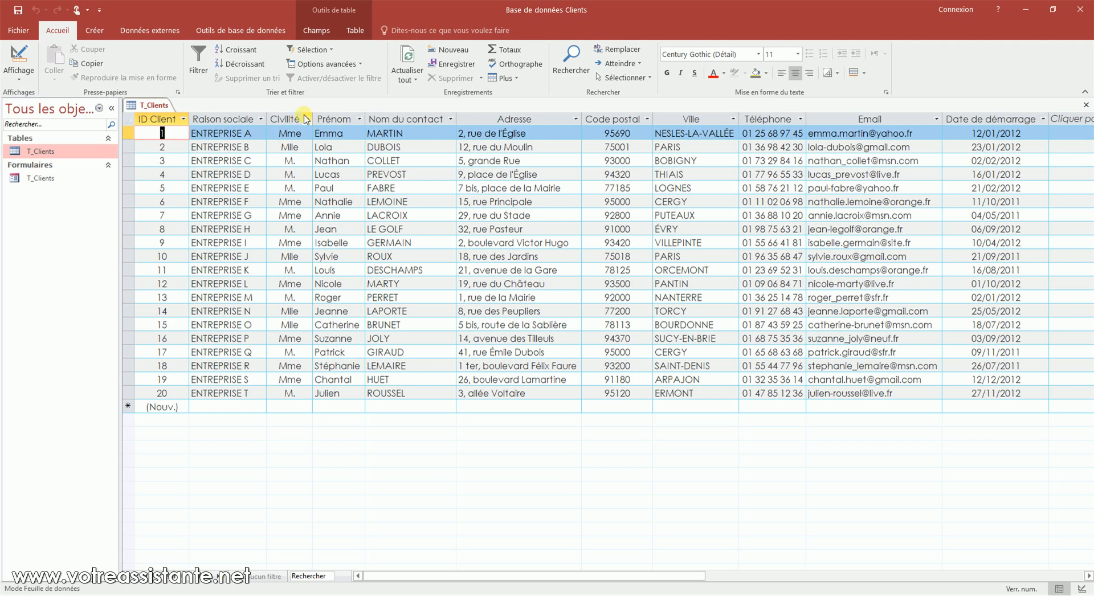
pyautogui.click(29, 64)
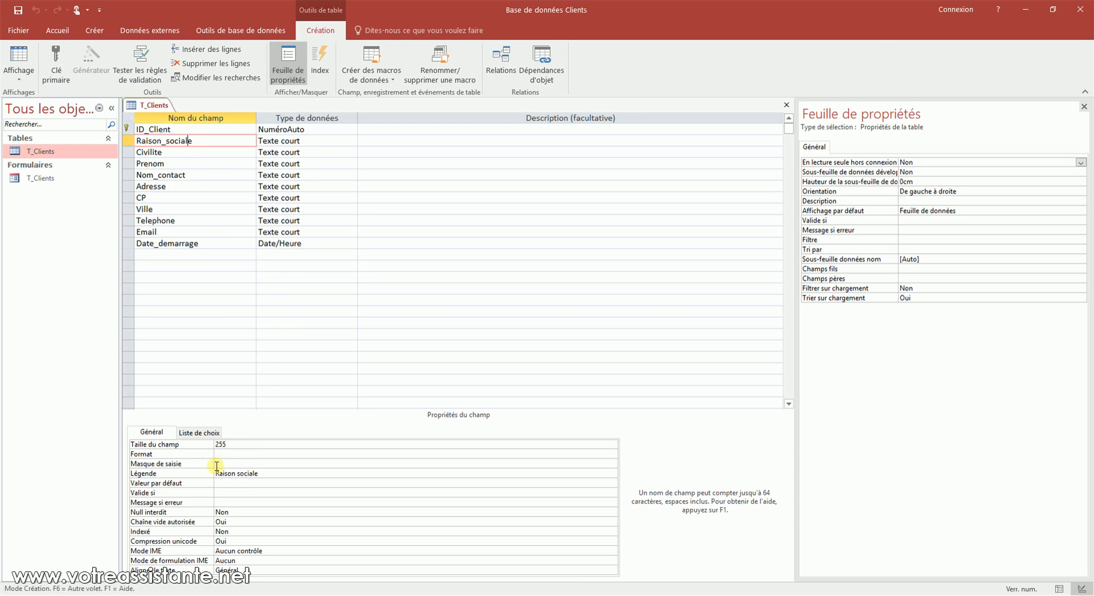
pyautogui.click(242, 477)
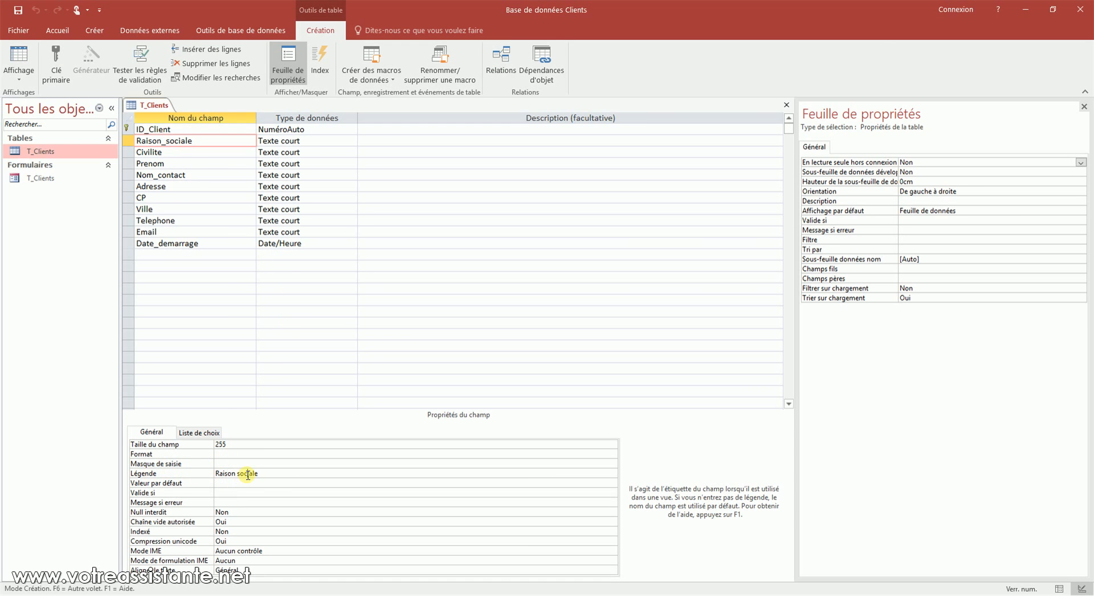
pyautogui.click(180, 152)
pyautogui.click(243, 474)
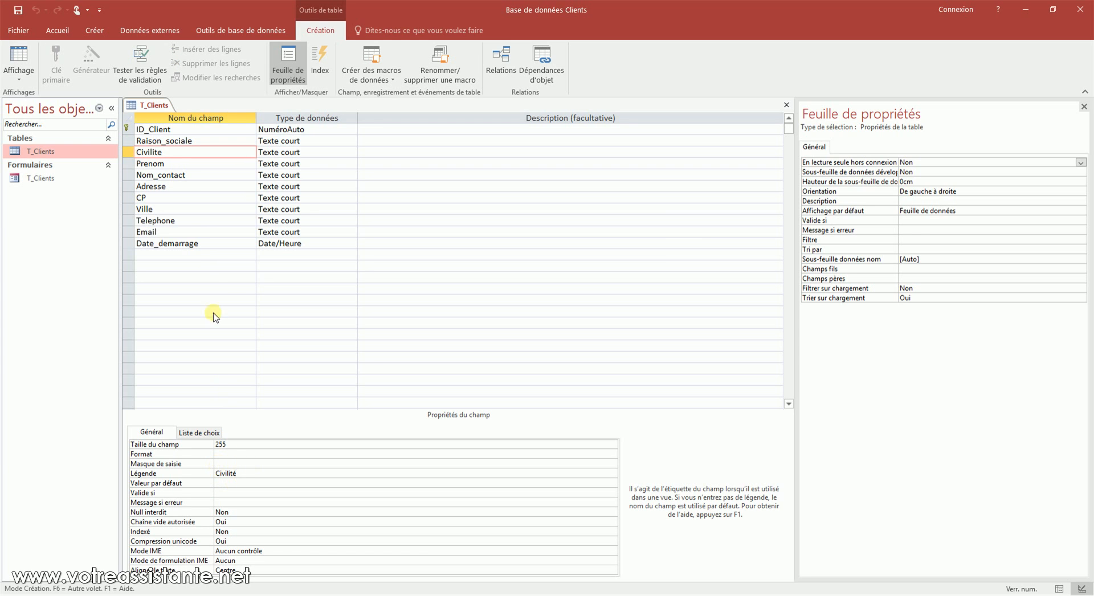
pyautogui.click(173, 163)
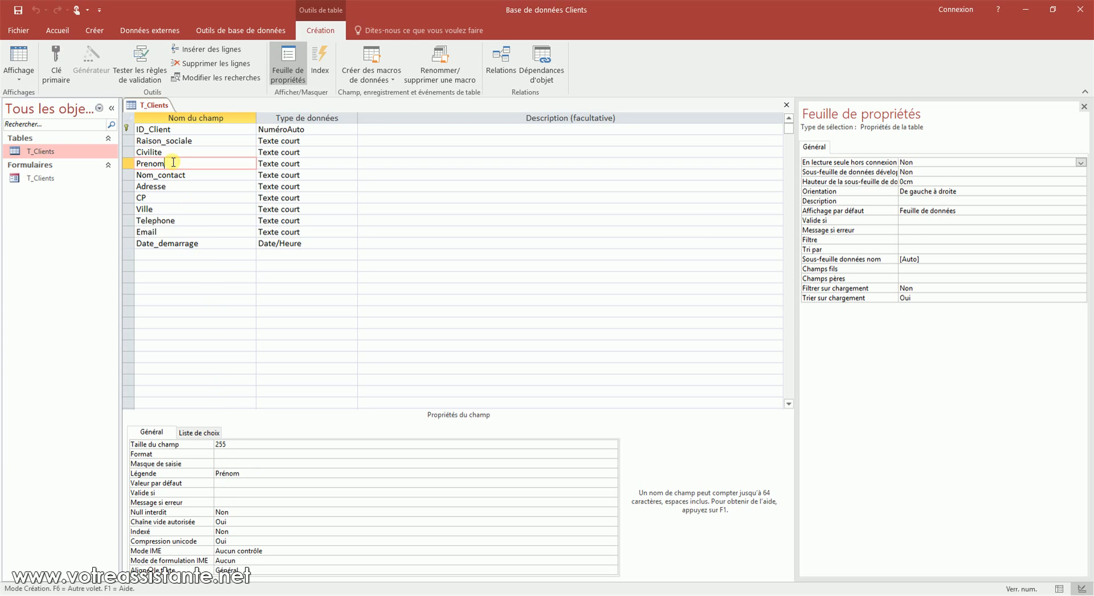
# Step: Close the T_Clients table and open the T_Clients form in design view
pyautogui.rightClick(162, 105)
pyautogui.click(200, 130)
pyautogui.rightClick(87, 179)
pyautogui.click(94, 198)
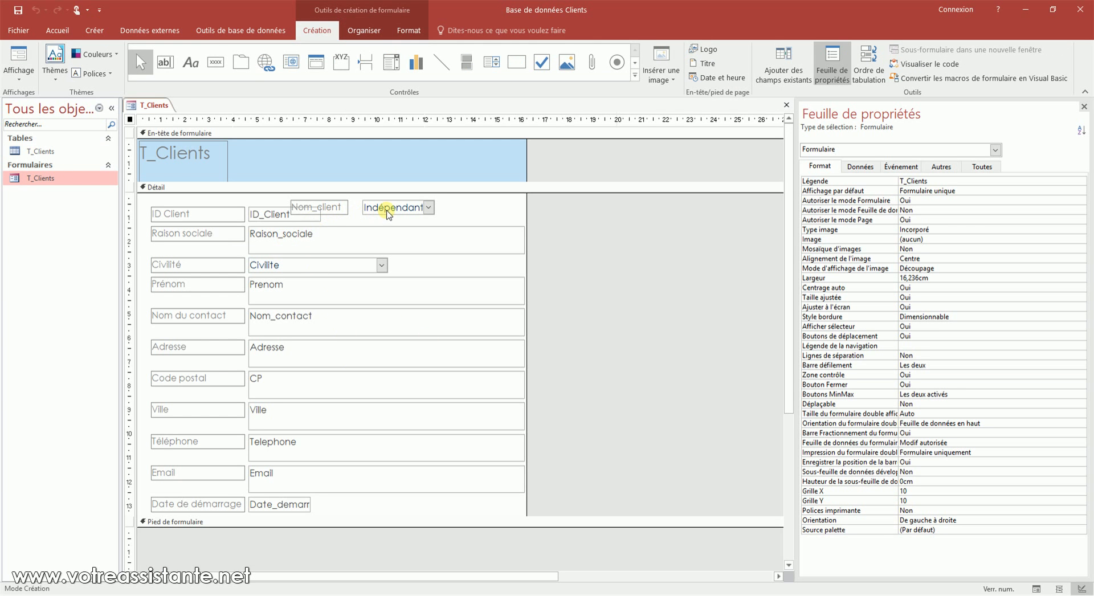
# Step: Turn on column headings for the Nom_client combo box and set its displayed rows to 15
pyautogui.click(279, 236)
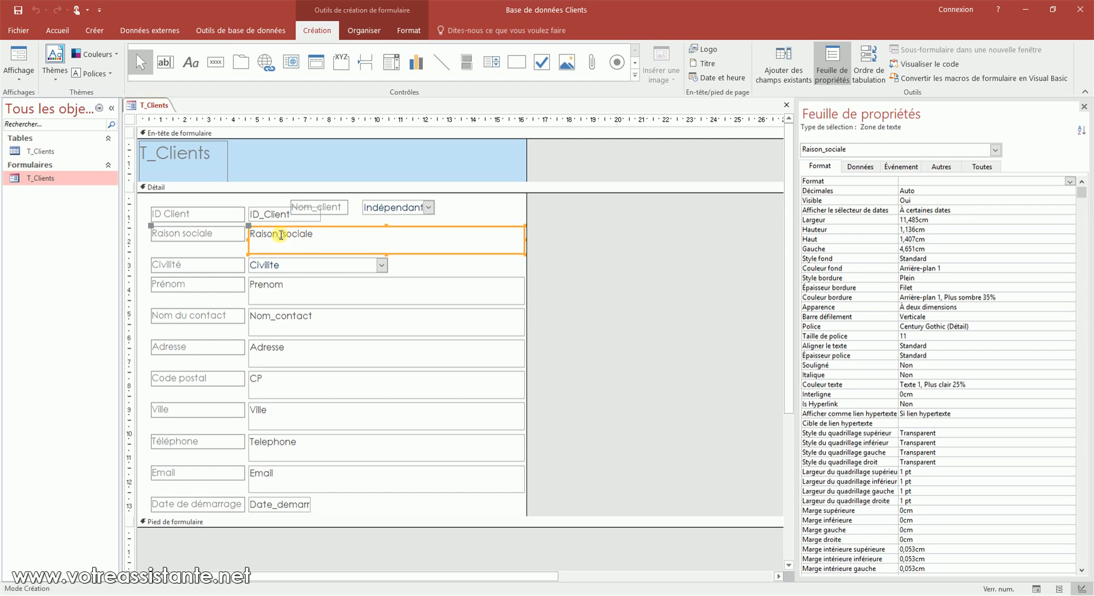
pyautogui.click(348, 321)
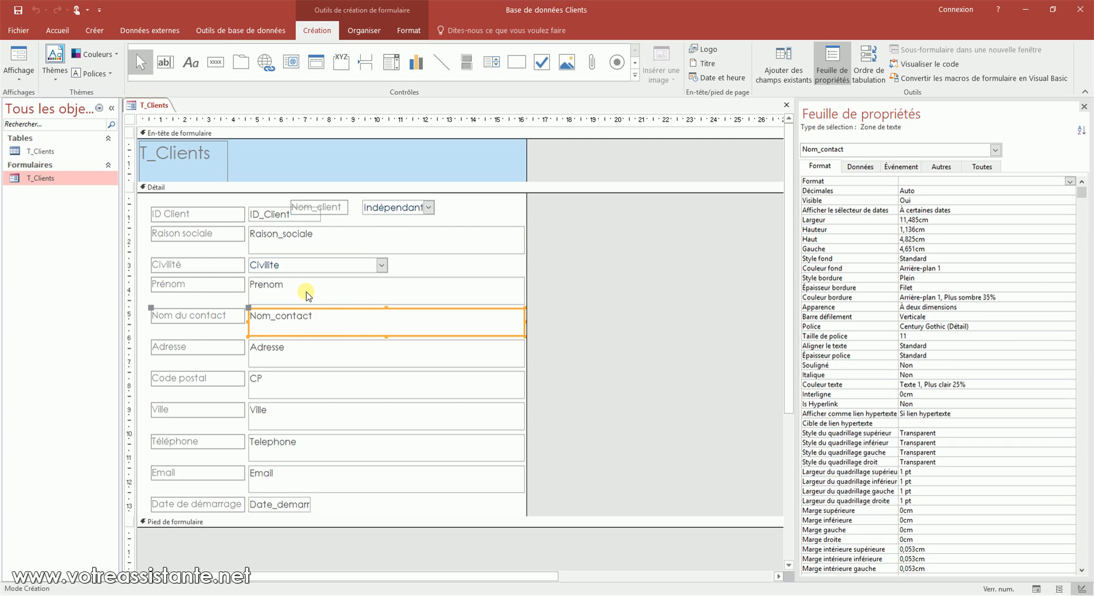
pyautogui.click(406, 208)
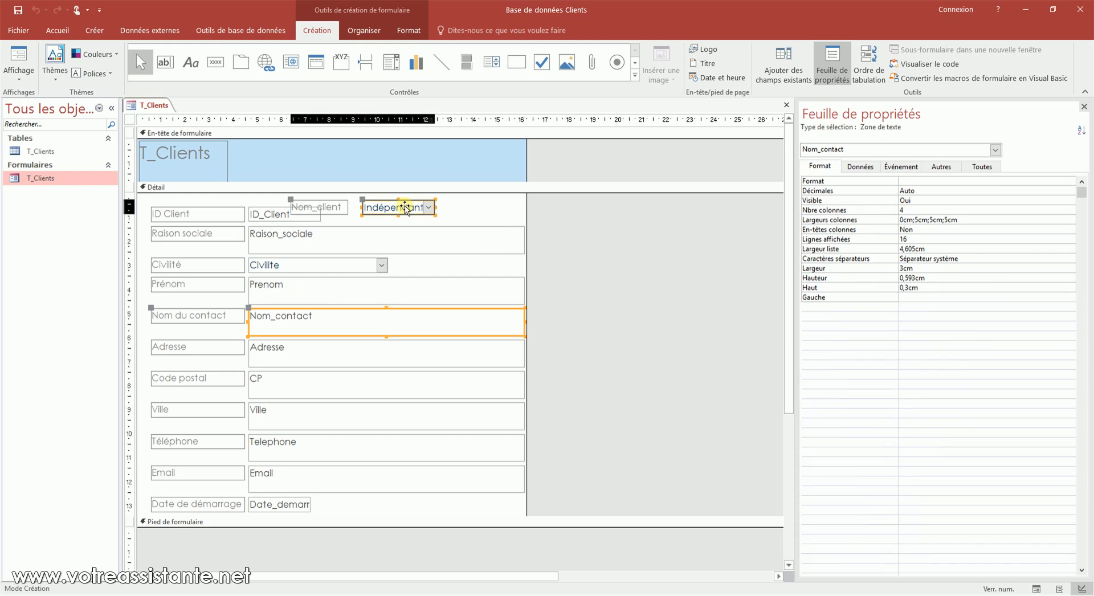
pyautogui.doubleClick(925, 230)
pyautogui.doubleClick(924, 240)
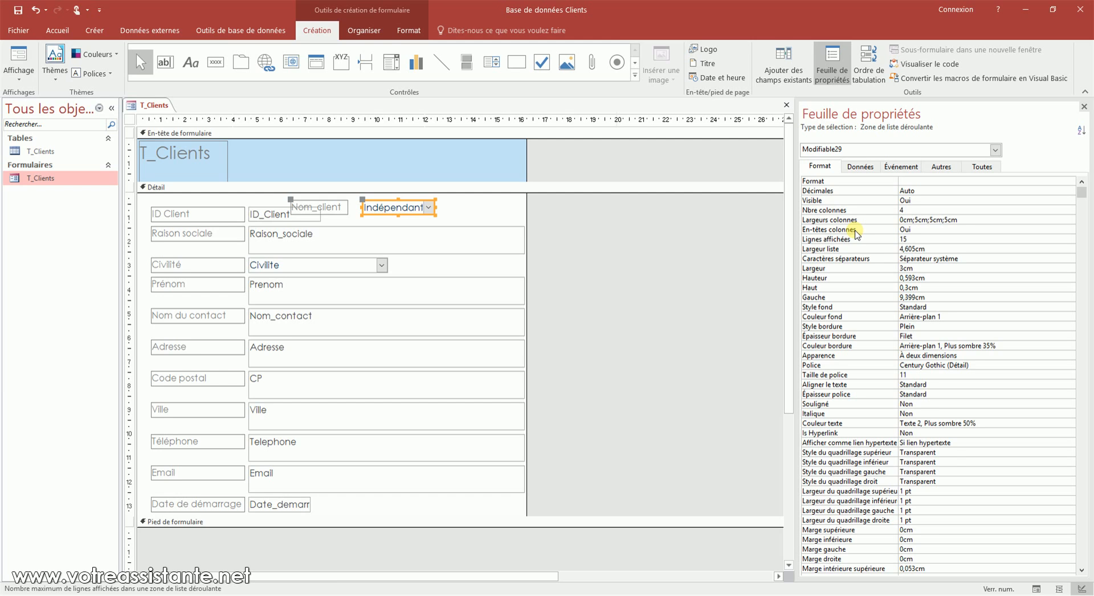
# Step: Set the combo box's list width to 15 cm
pyautogui.press('Down')
pyautogui.press('Down')
pyautogui.press('Up')
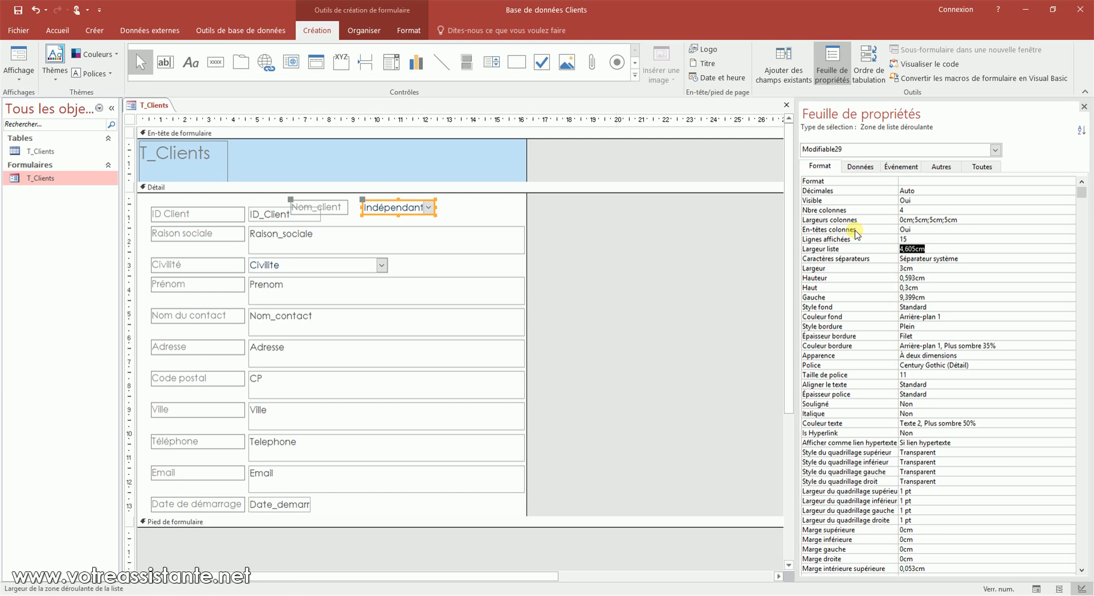
pyautogui.press('Down')
pyautogui.press('Down')
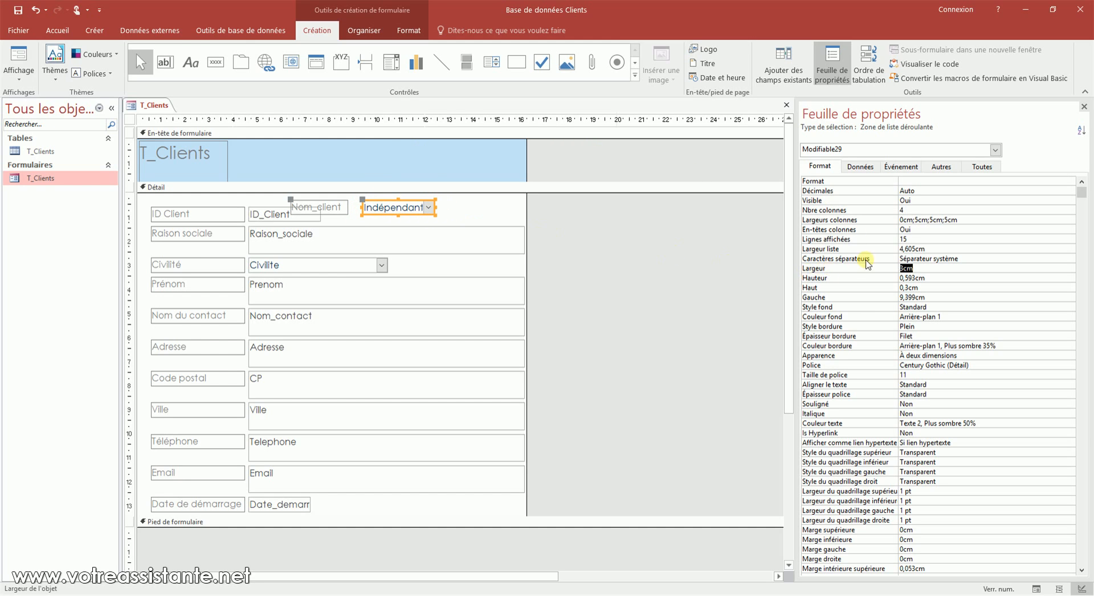
pyautogui.click(935, 248)
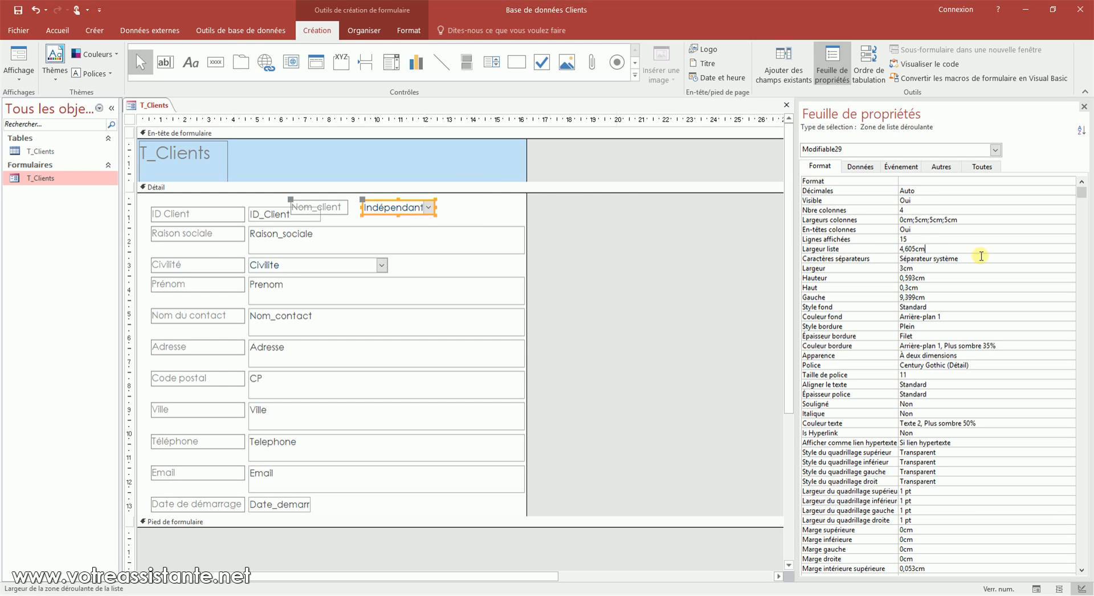
pyautogui.click(955, 250)
pyautogui.click(925, 220)
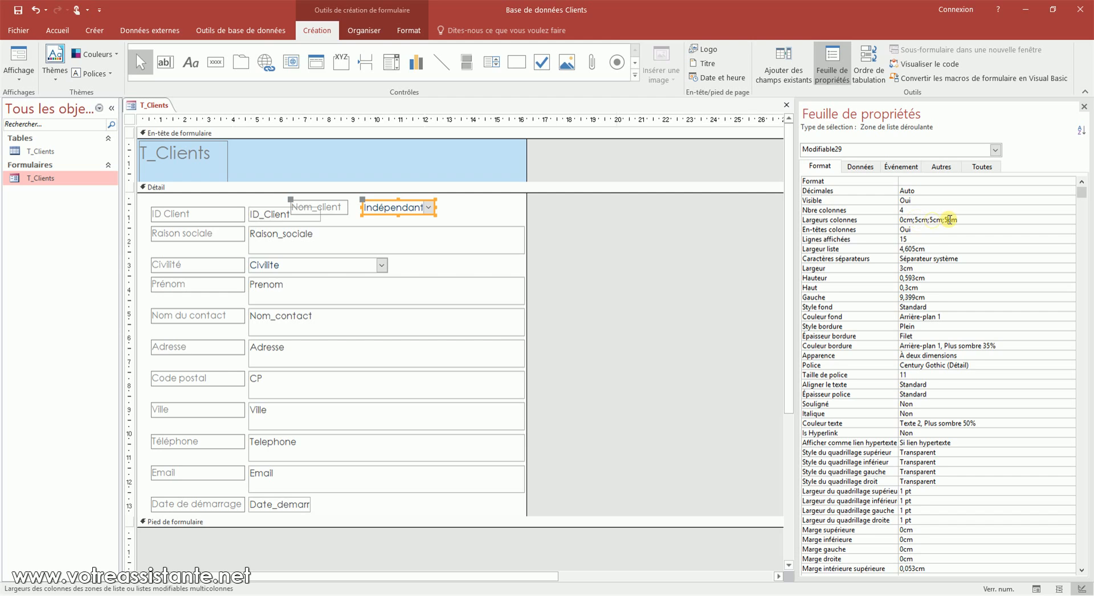
pyautogui.click(940, 247)
pyautogui.write('15')
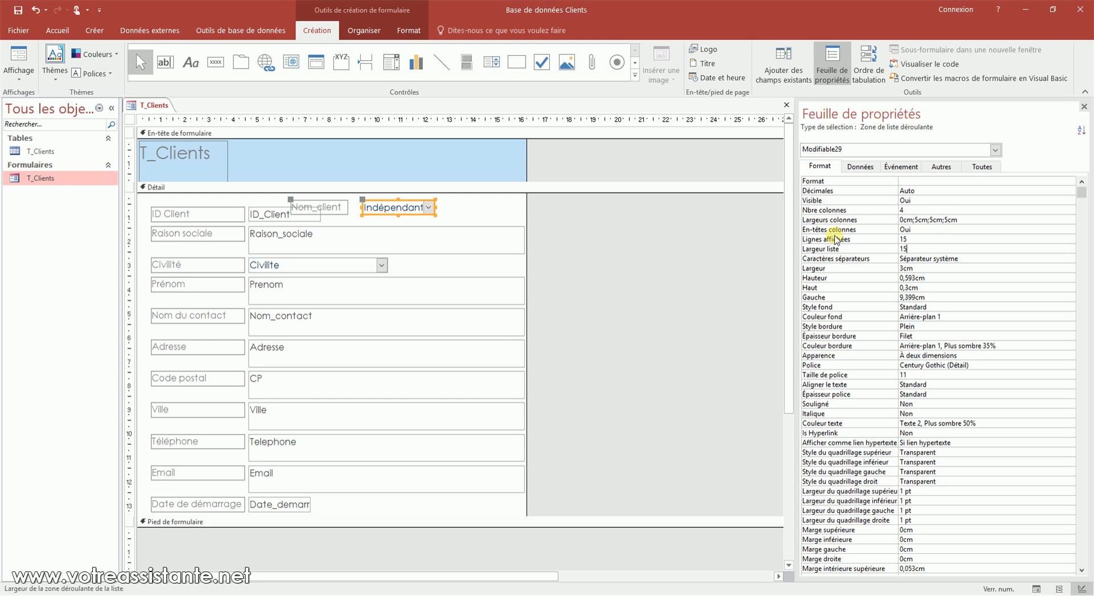
# Step: Set the combo box's own width to 5 cm
pyautogui.click(936, 268)
pyautogui.doubleClick(930, 269)
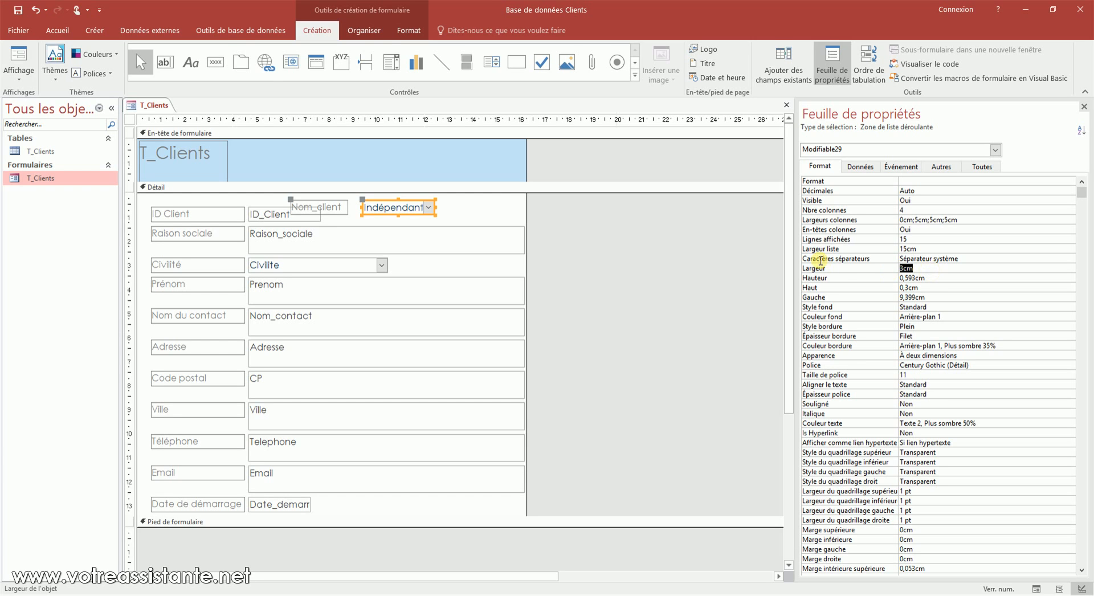
pyautogui.write('5')
pyautogui.click(933, 278)
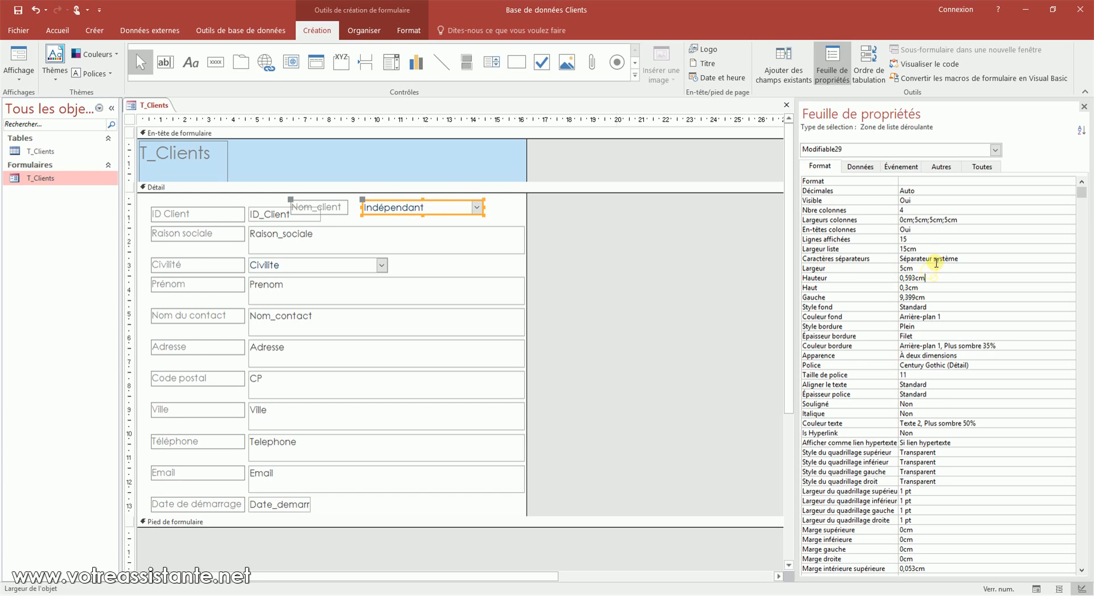
# Step: Display the form in form view and check the combo box's expanded list with its column headings
pyautogui.doubleClick(919, 220)
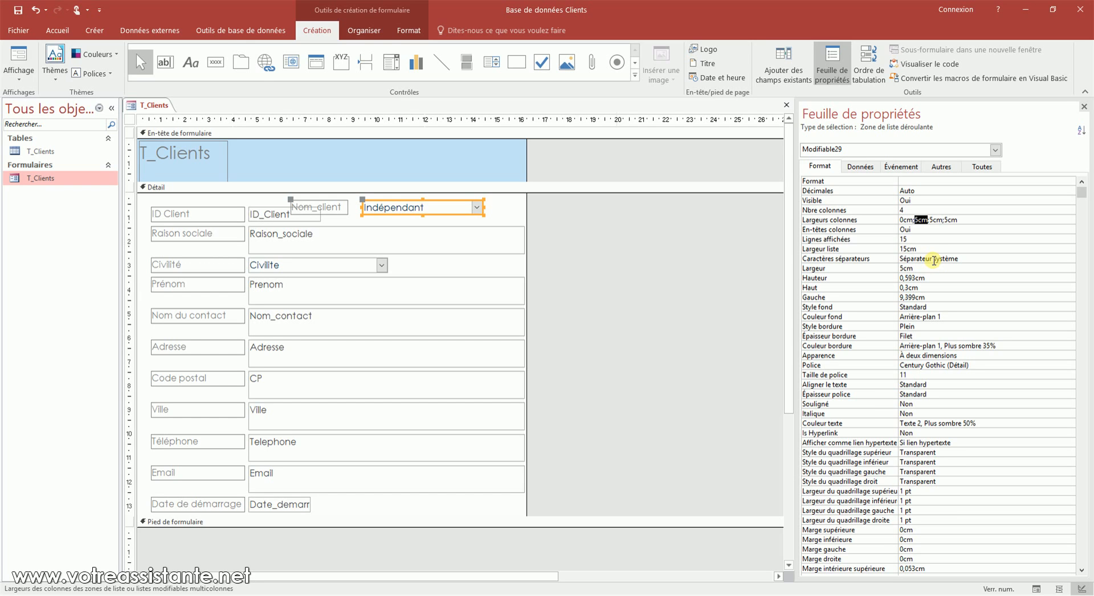
pyautogui.click(19, 57)
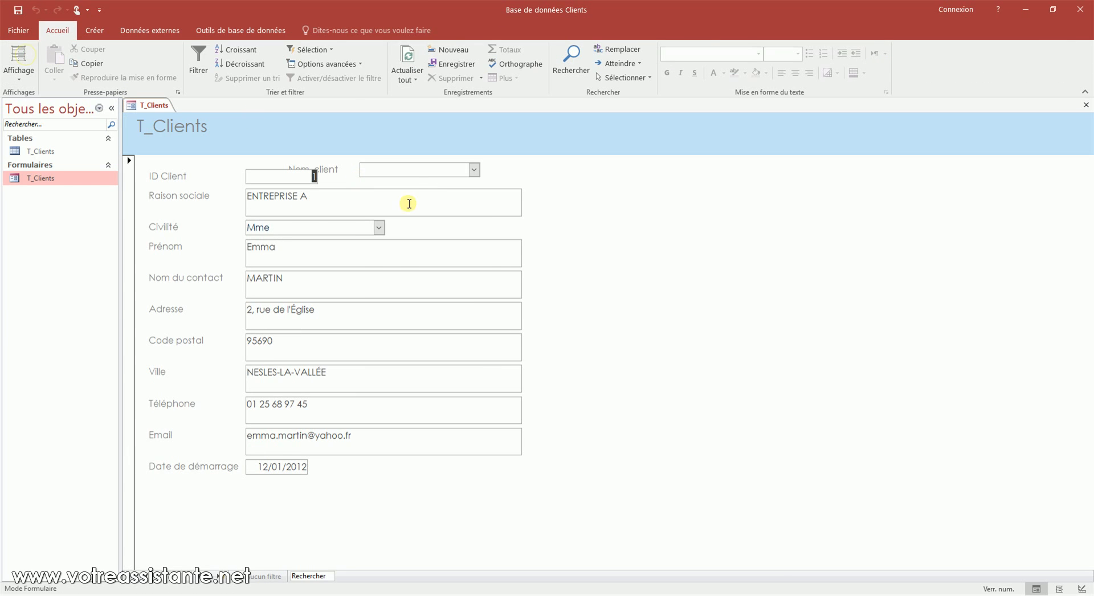
pyautogui.click(471, 168)
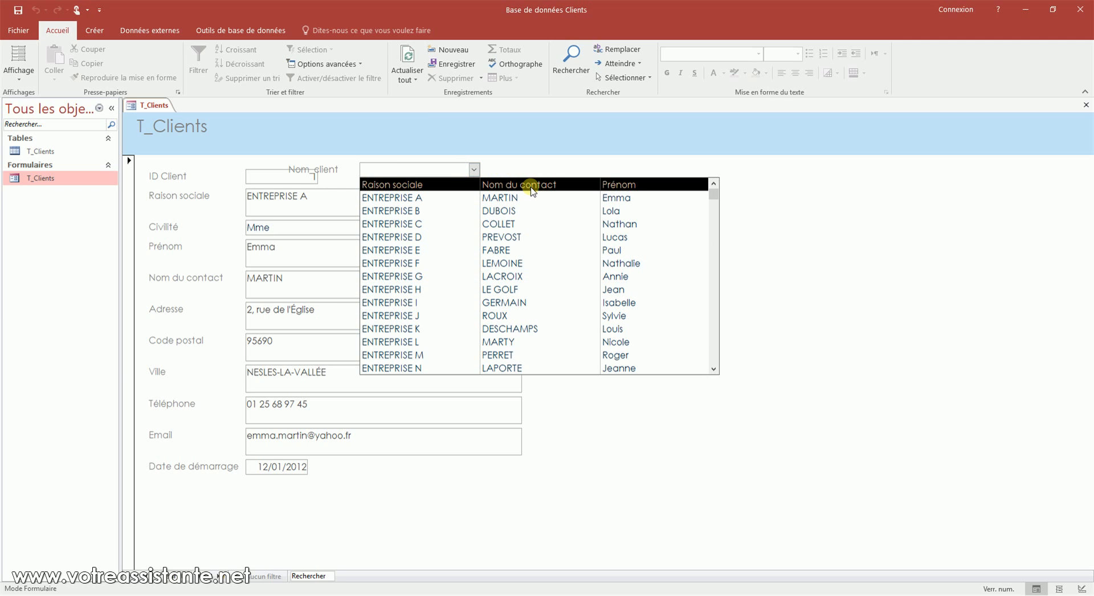
pyautogui.click(470, 170)
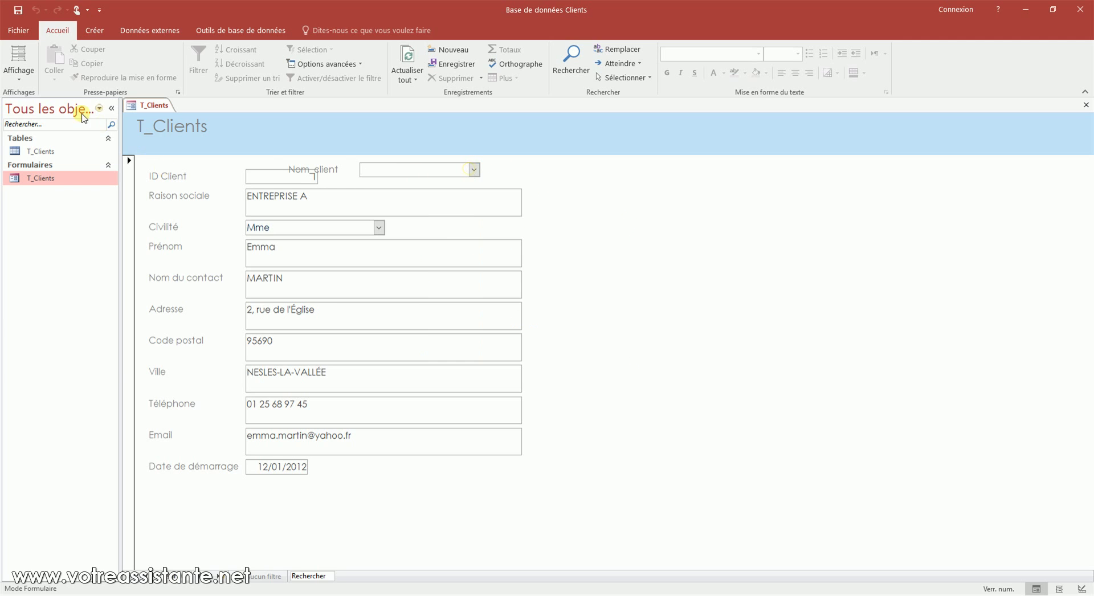
# Step: Try a list width of 25 cm for the combo box and check the expanded list in form view
pyautogui.click(21, 80)
pyautogui.click(40, 155)
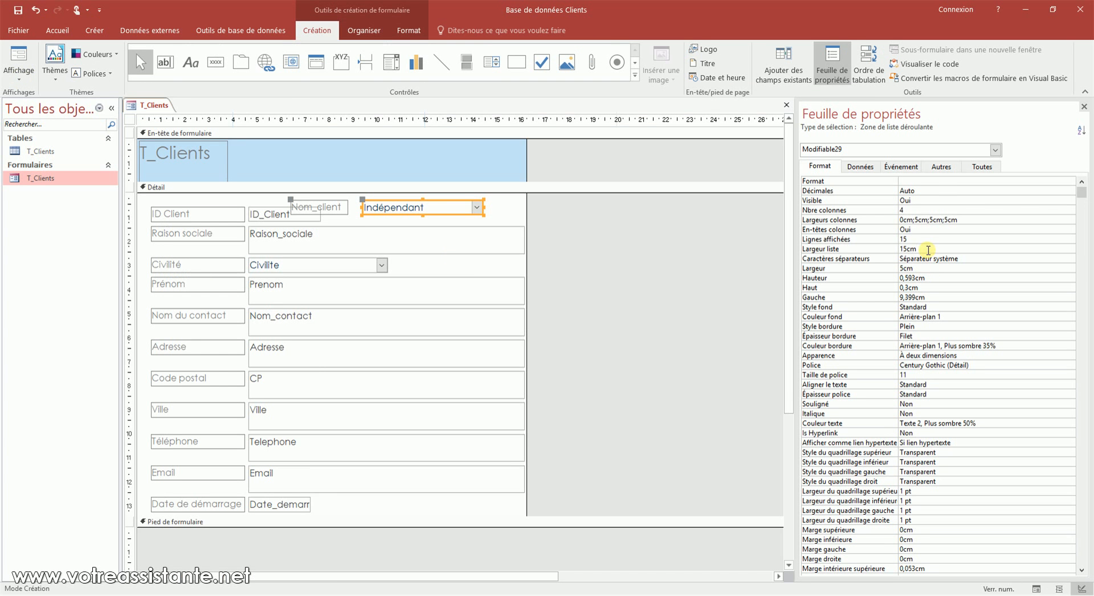
pyautogui.moveTo(927, 250); pyautogui.dragTo(882, 248)
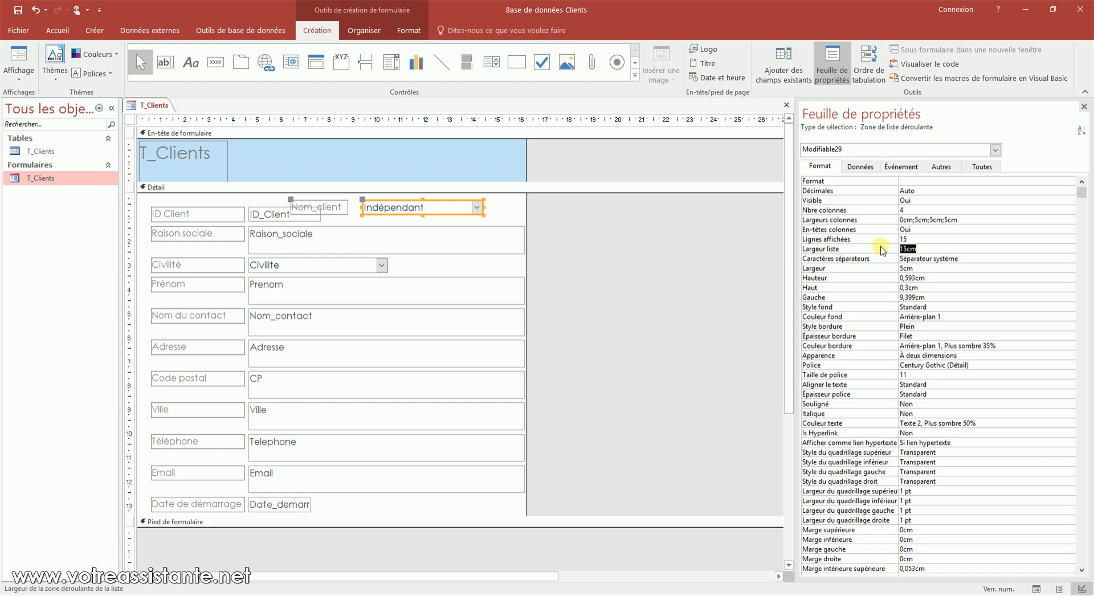
pyautogui.write('25')
pyautogui.press('Return')
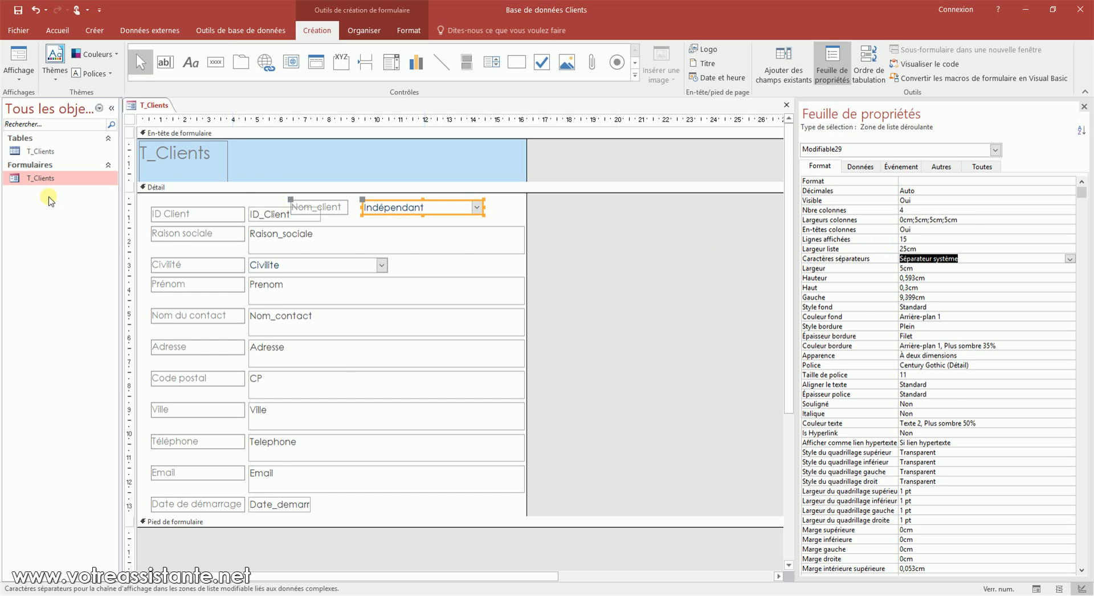
pyautogui.click(19, 60)
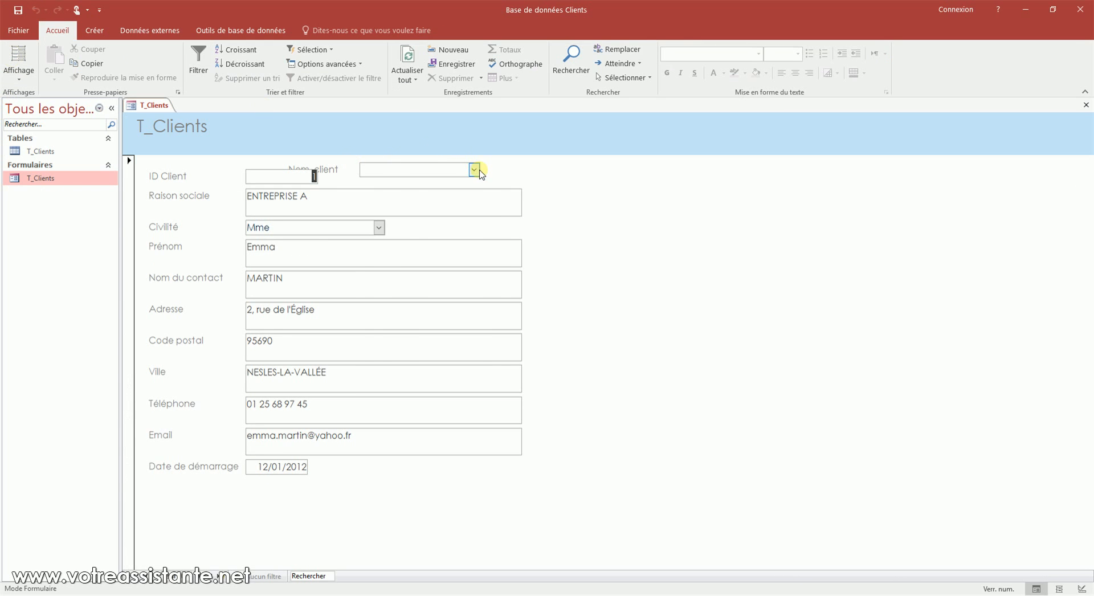
pyautogui.click(478, 169)
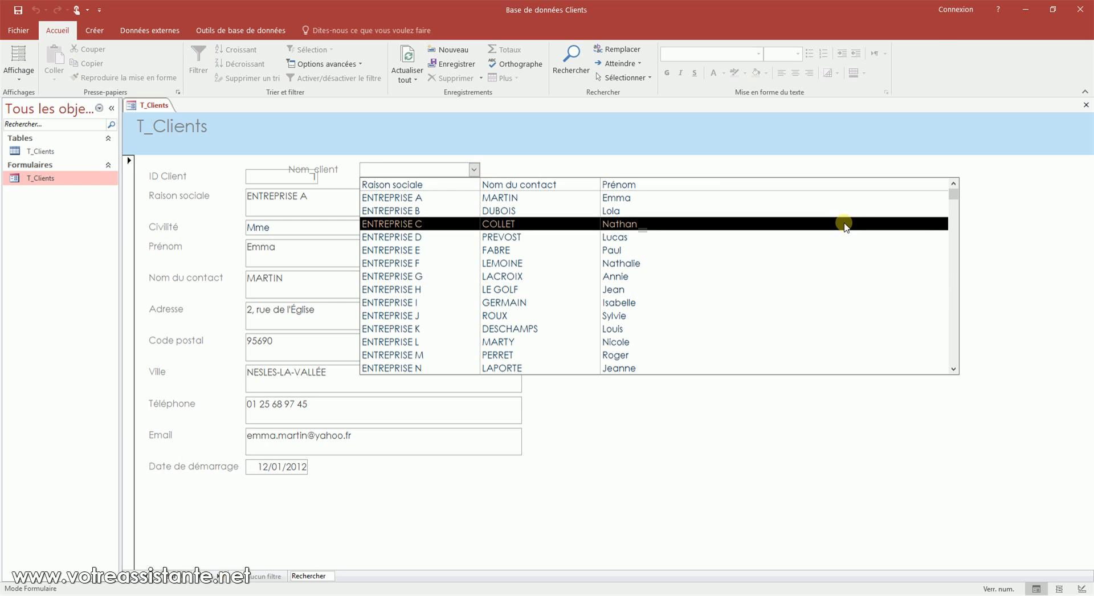
# Step: Return to design view, set the combo box's list width to 15 cm and review its column widths and control width
pyautogui.click(28, 75)
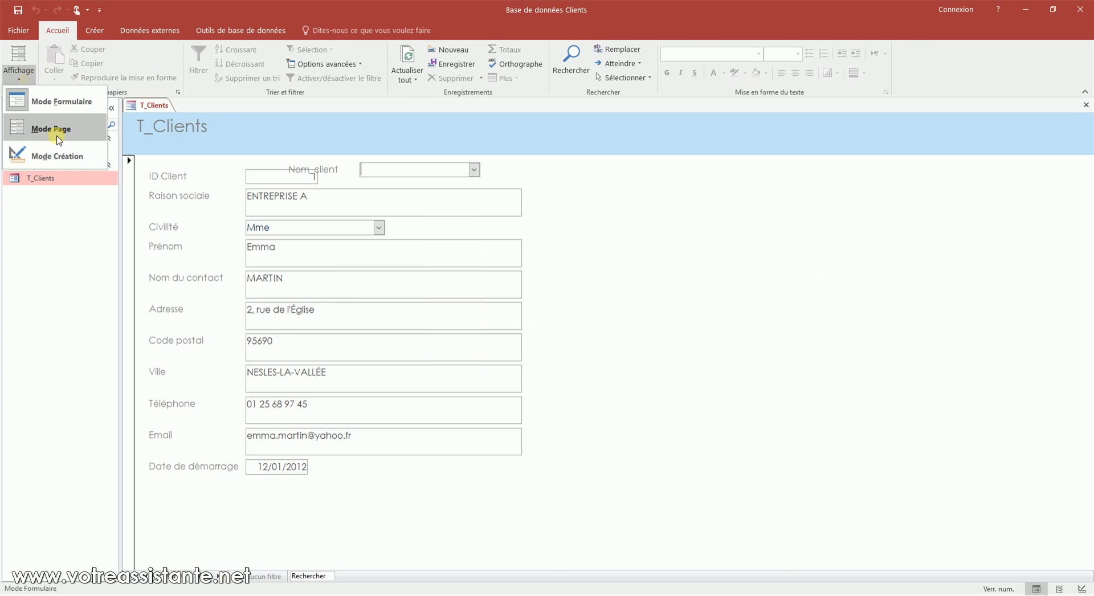
pyautogui.click(59, 157)
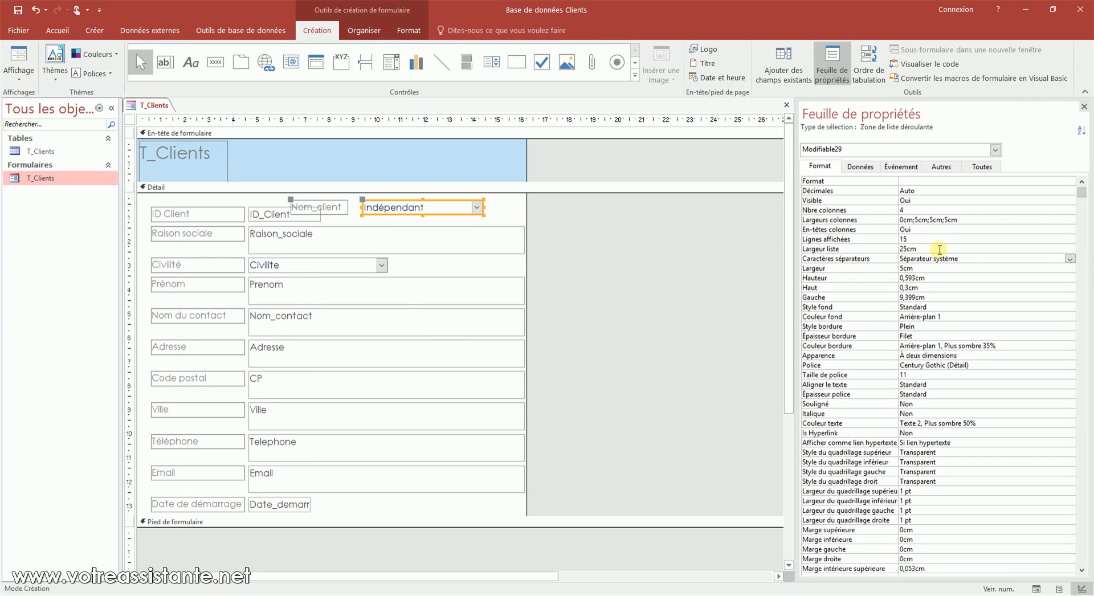
pyautogui.click(938, 249)
pyautogui.write('15')
pyautogui.press('Return')
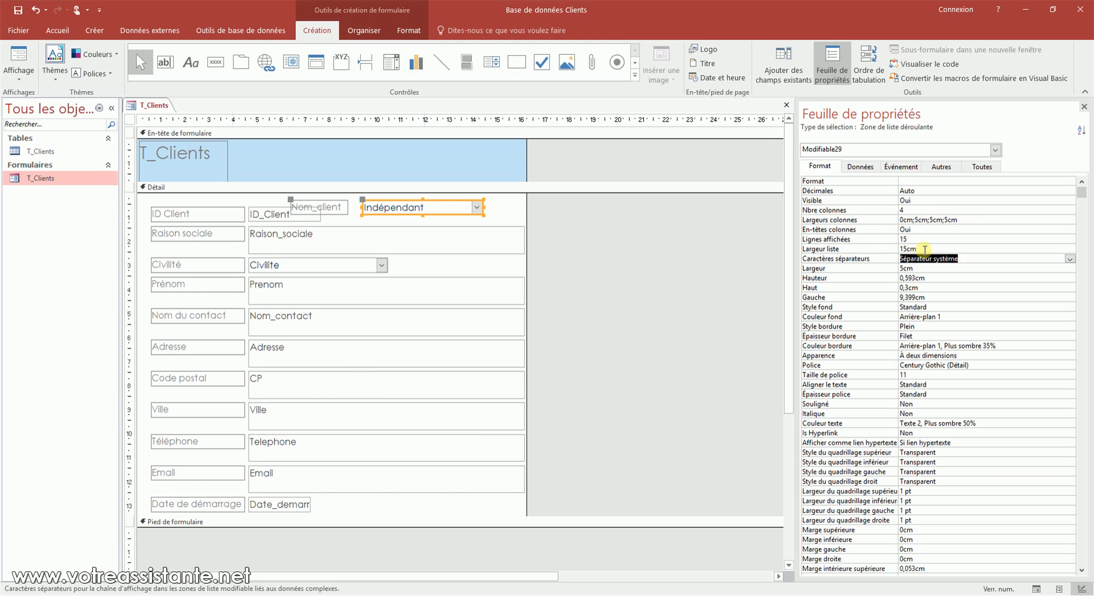
pyautogui.press('Up')
pyautogui.click(916, 220)
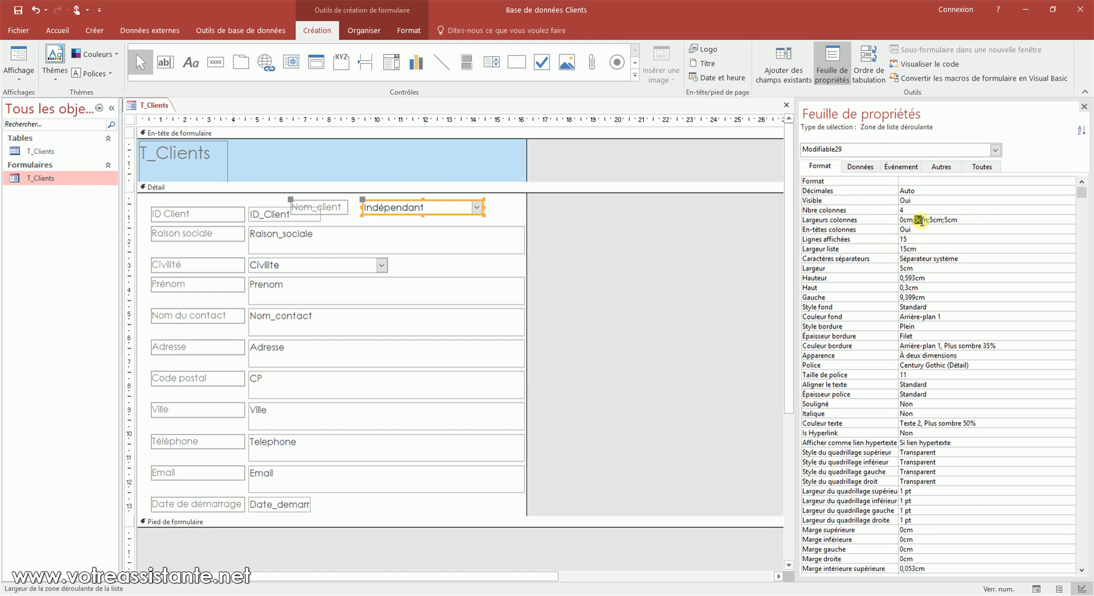
pyautogui.click(918, 268)
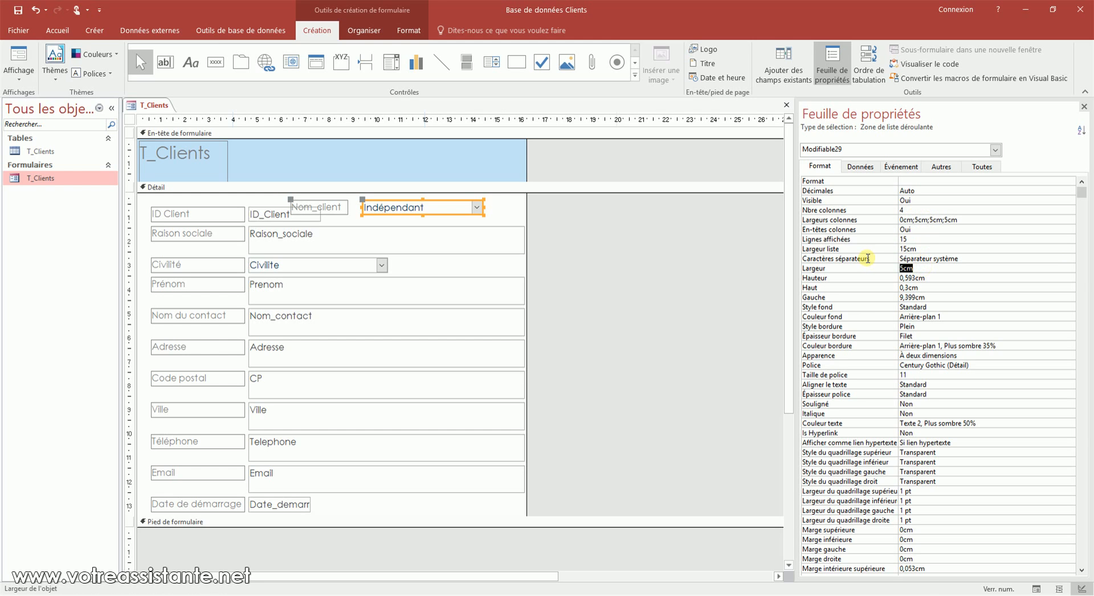
# Step: Rename the client search combo box as Nom_client, reusing the start of its label's name
pyautogui.click(941, 169)
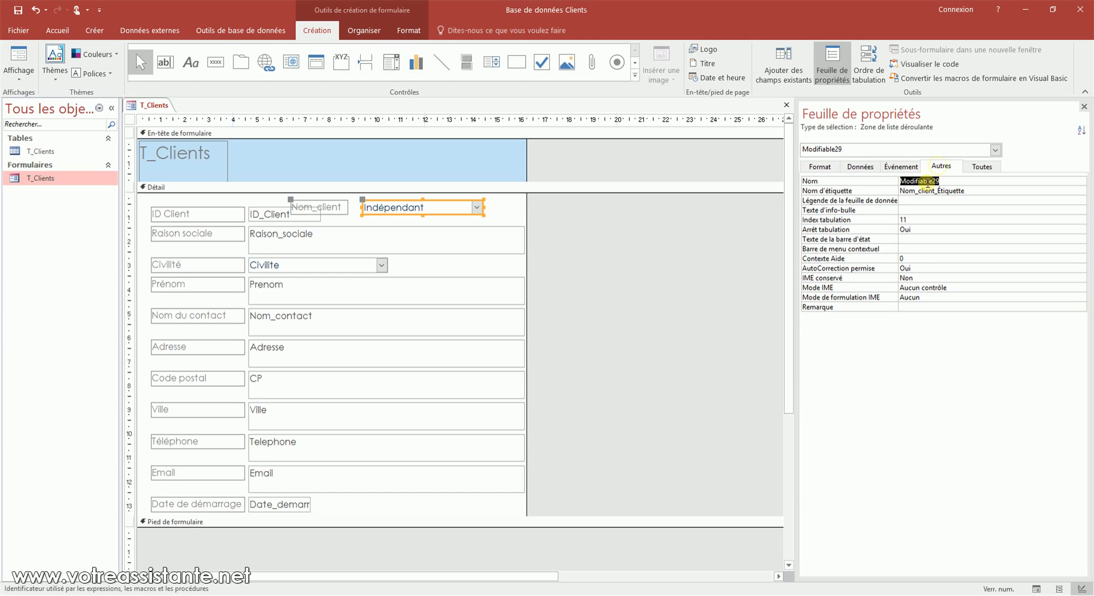
pyautogui.moveTo(936, 191); pyautogui.dragTo(894, 194)
pyautogui.hotkey('ctrl', 'c')
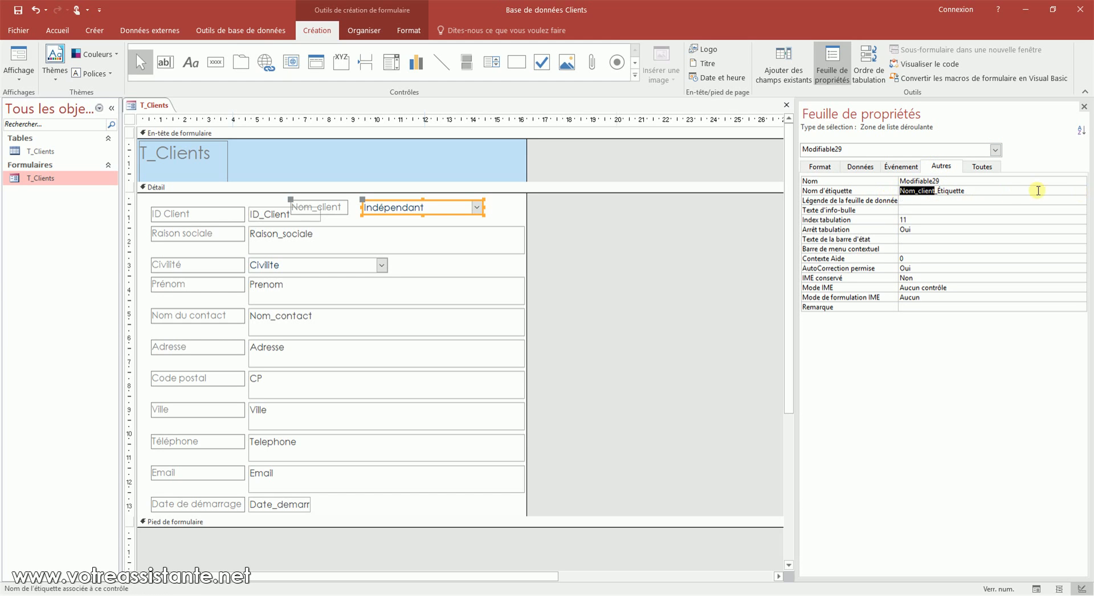
pyautogui.moveTo(965, 181); pyautogui.dragTo(895, 183)
pyautogui.hotkey('ctrl', 'v')
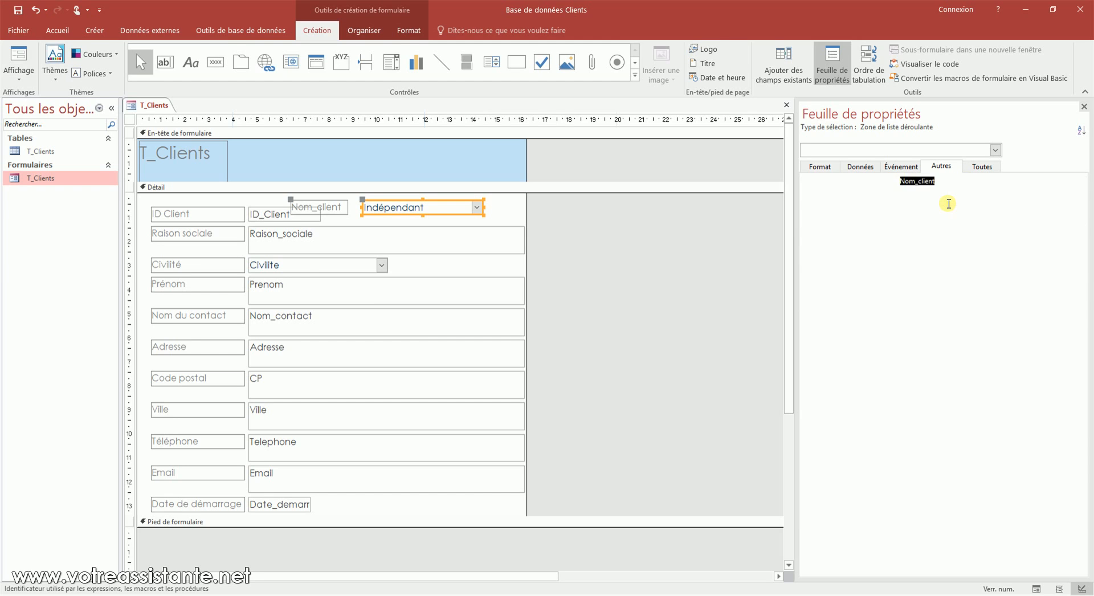
pyautogui.press('Return')
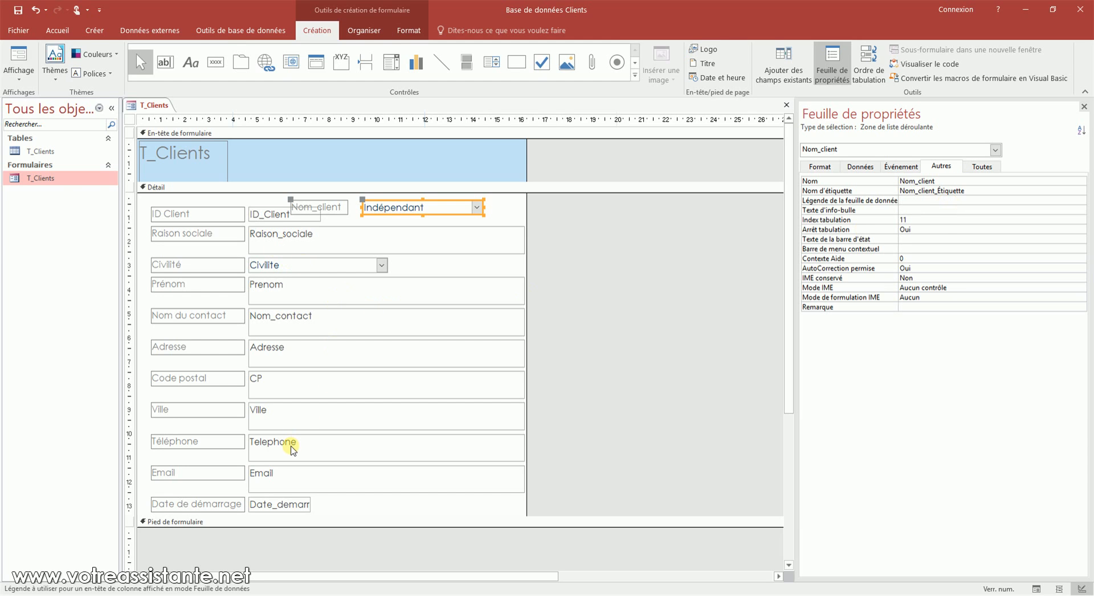
# Step: Change the caption of the combo box's label to "Nom du client"
pyautogui.click(336, 208)
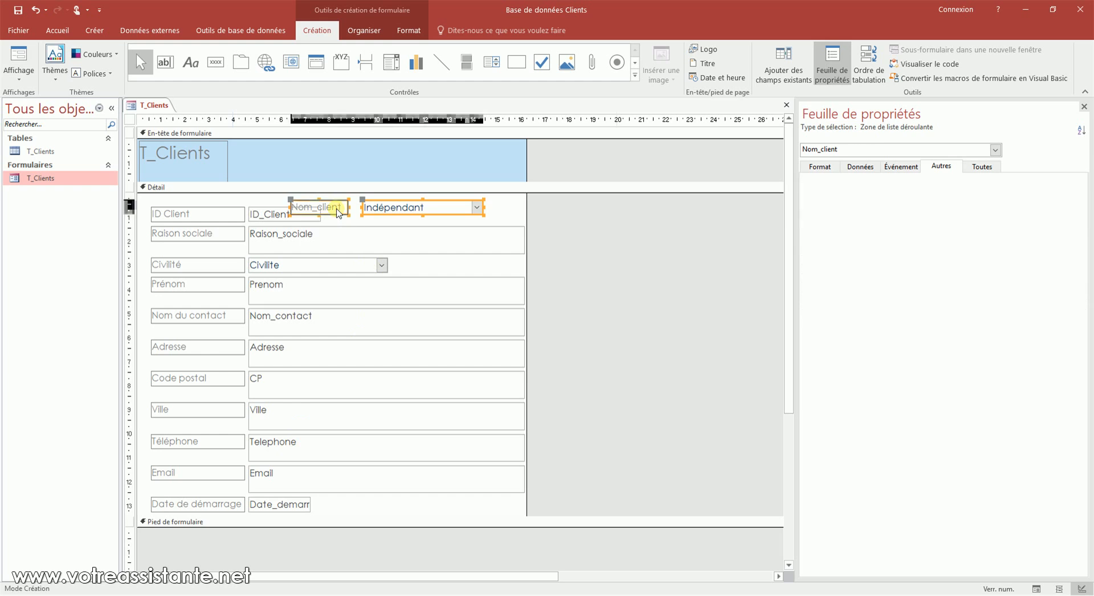
pyautogui.click(819, 167)
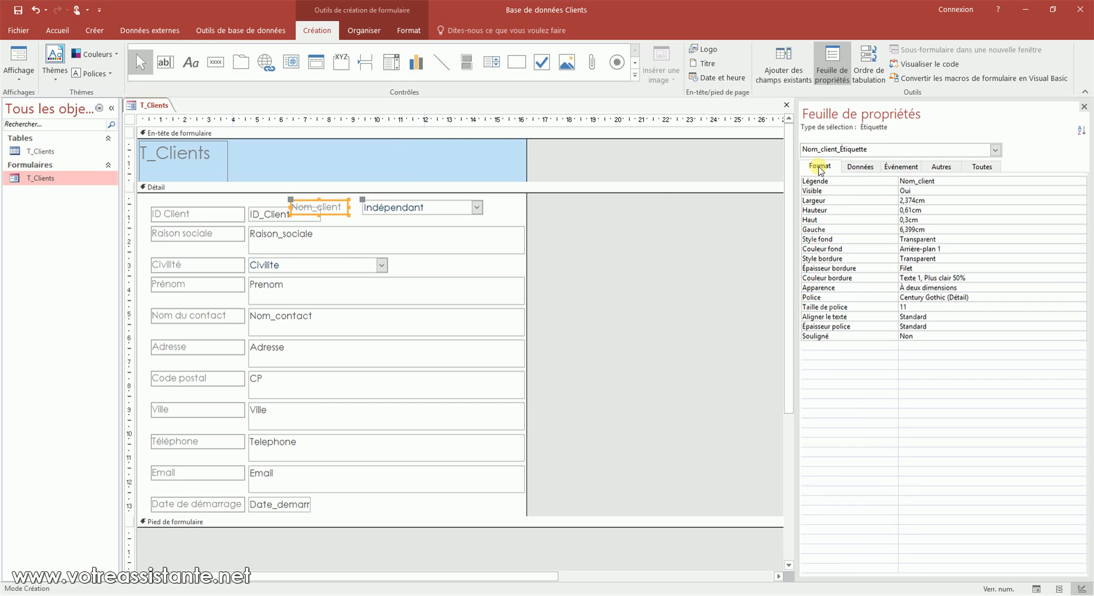
pyautogui.click(919, 181)
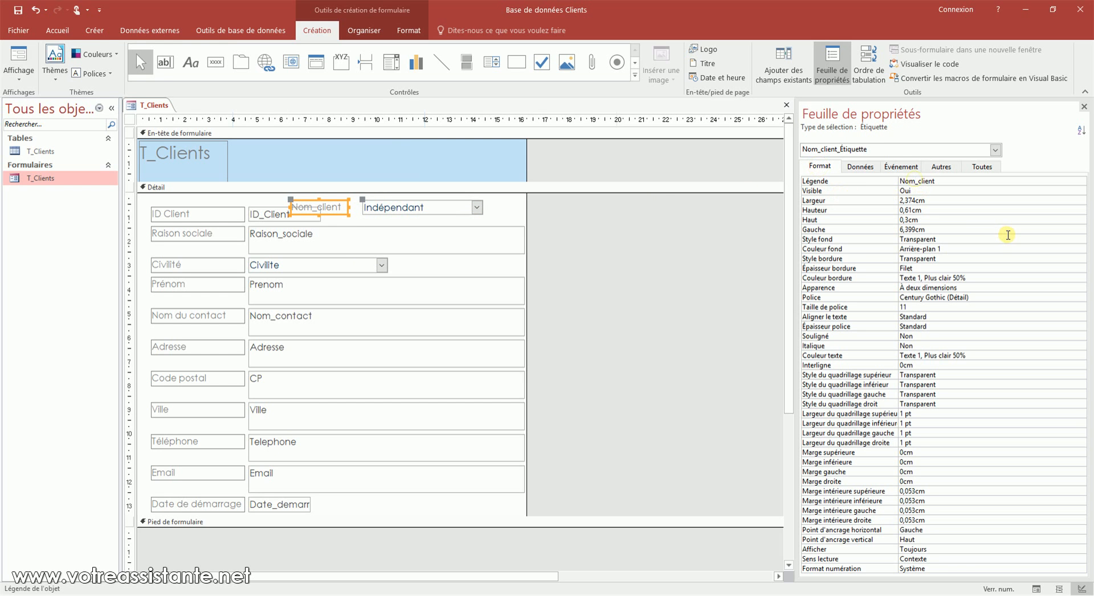
pyautogui.write('du')
pyautogui.click(1008, 236)
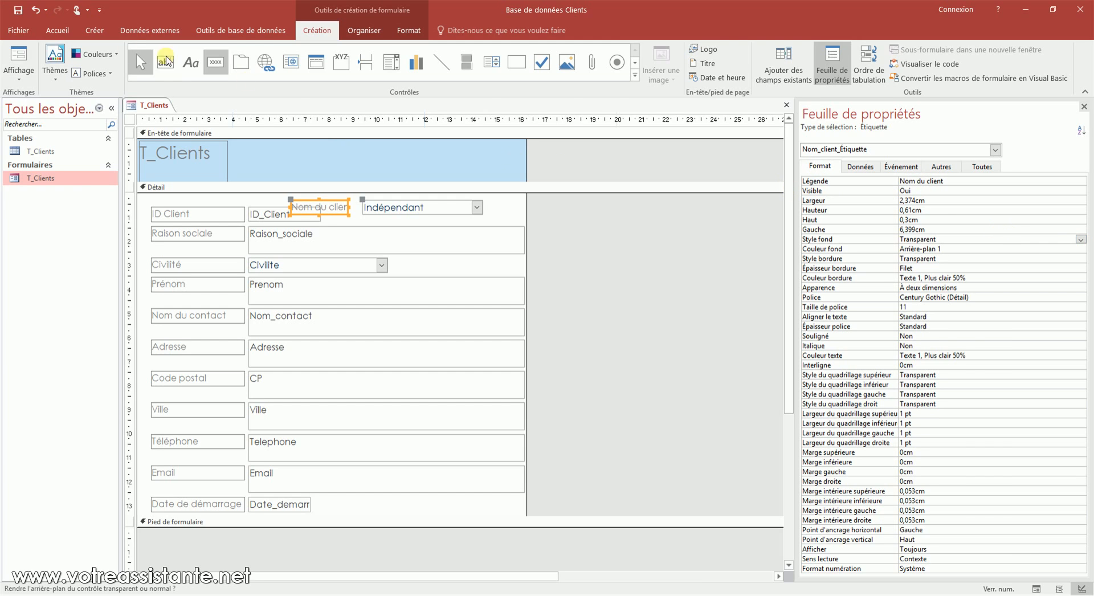
# Step: Make the "Nom du client" label bold and resize it to fit its text
pyautogui.click(79, 32)
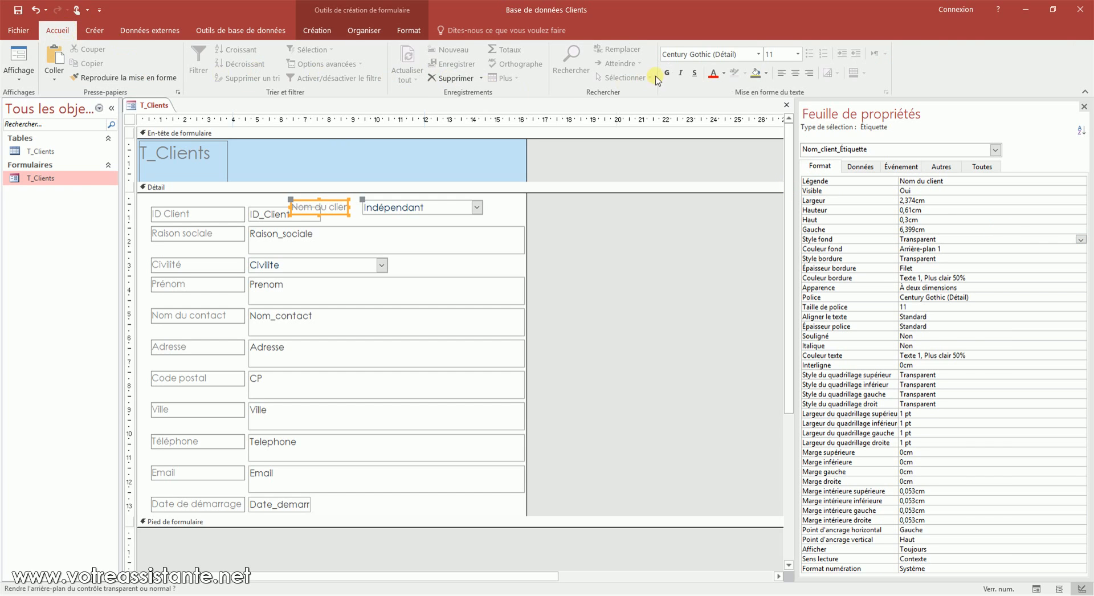
pyautogui.rightClick(330, 208)
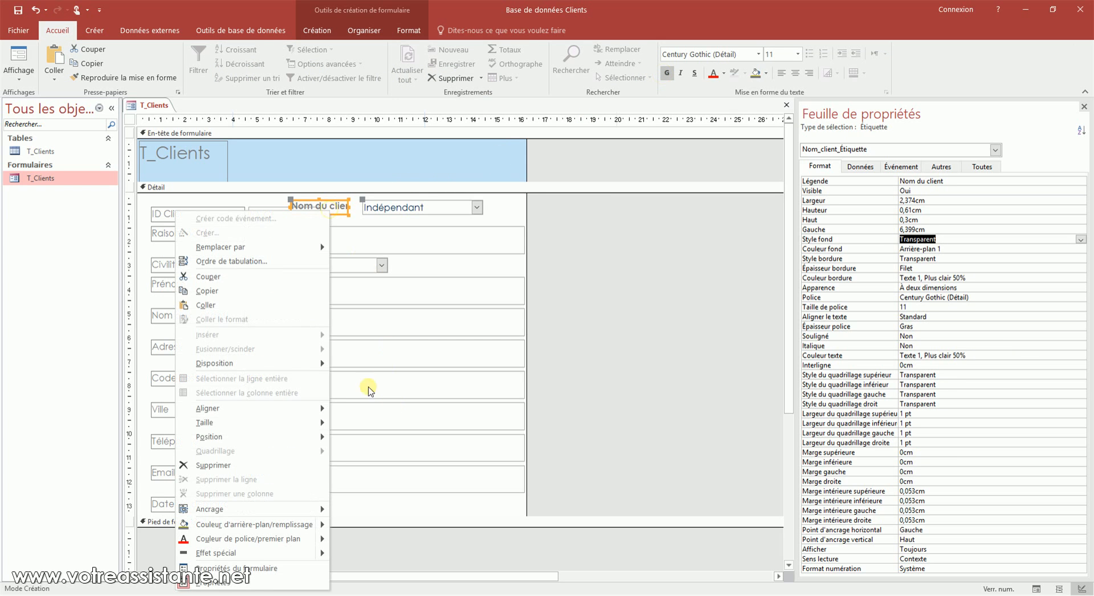
pyautogui.moveTo(303, 423)
pyautogui.click(136, 424)
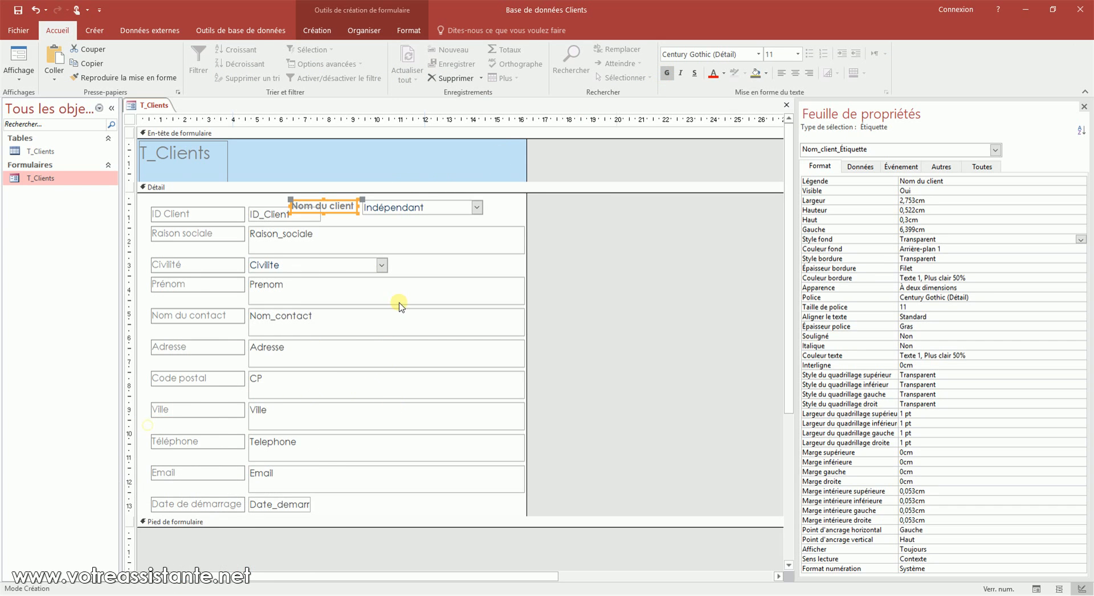
# Step: Display the form in form view and test the combo box by choosing ENTREPRISE G and ENTREPRISE L
pyautogui.click(19, 57)
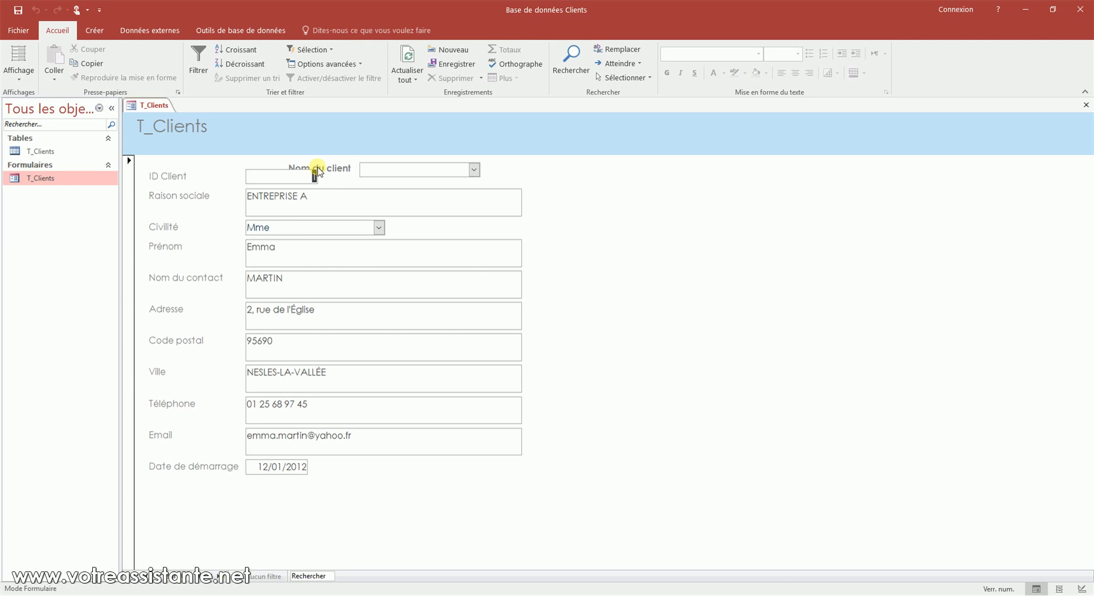
pyautogui.click(473, 169)
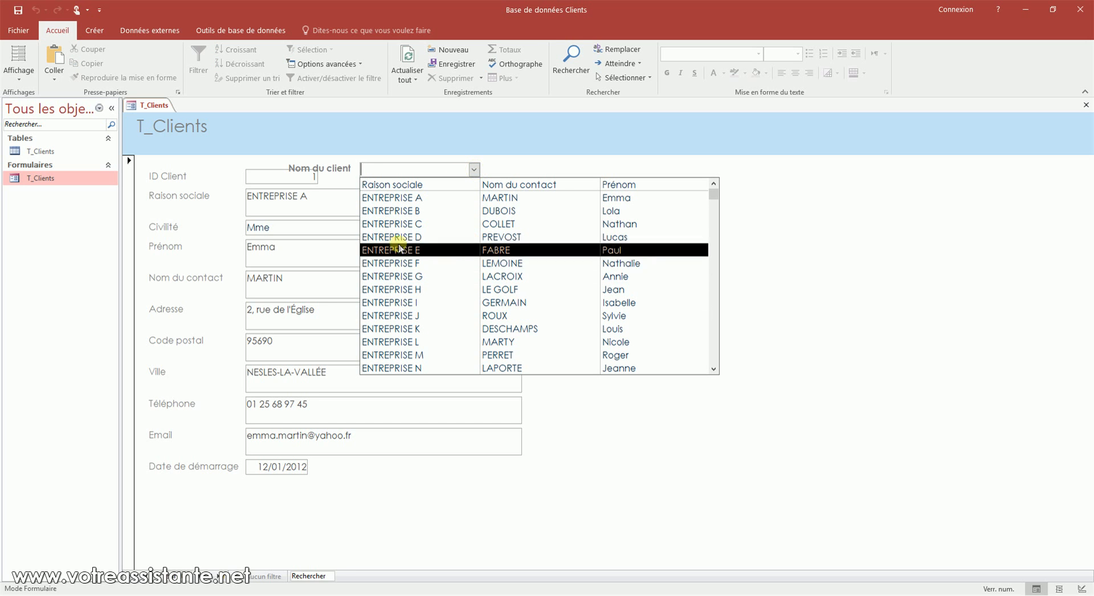
pyautogui.click(417, 277)
pyautogui.click(473, 170)
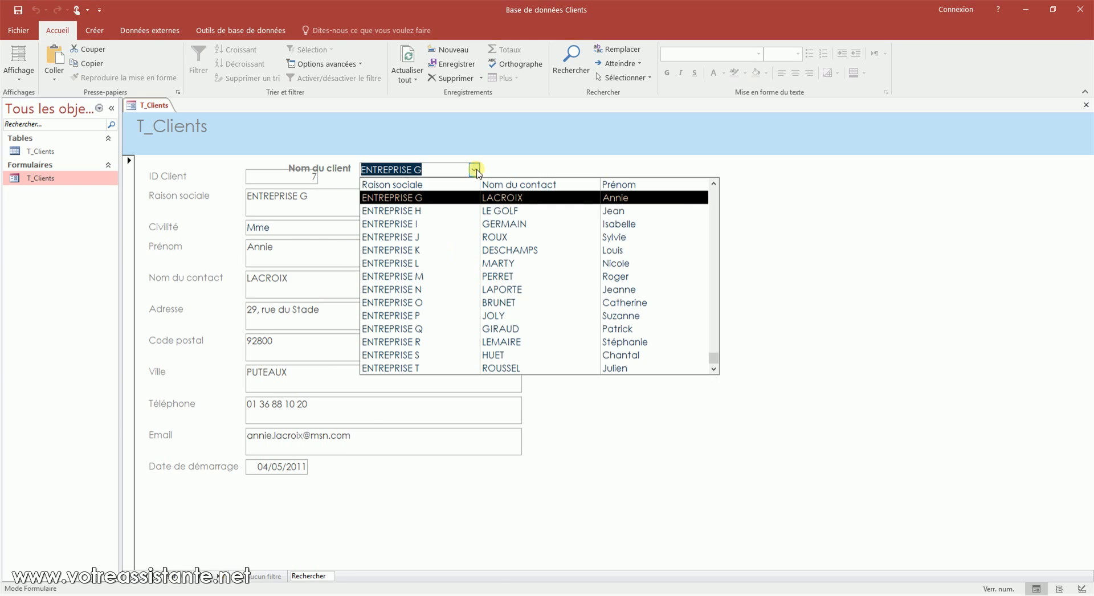
pyautogui.click(453, 269)
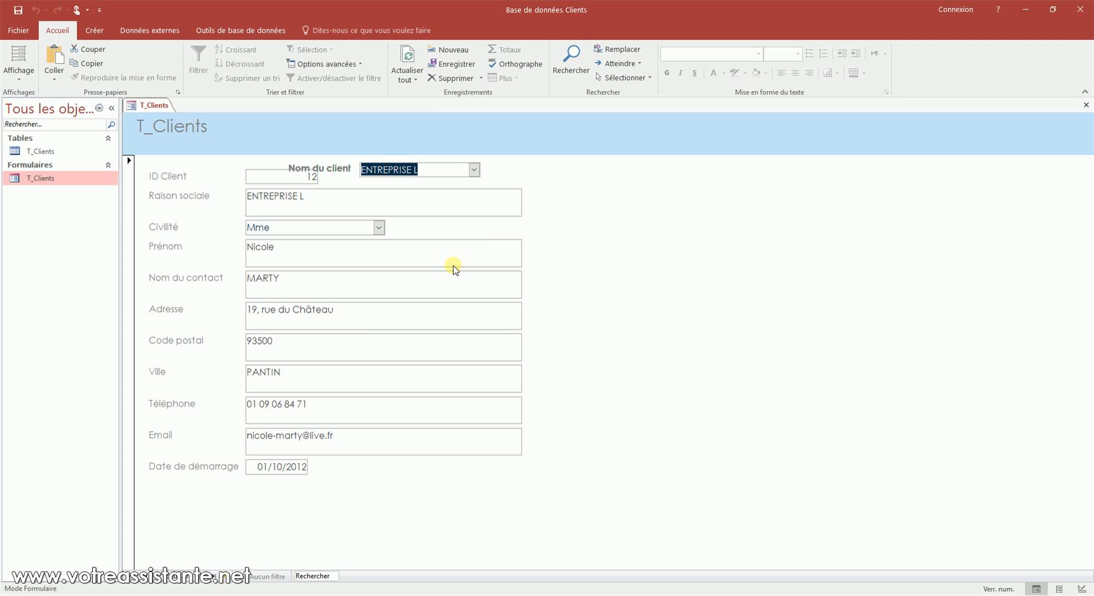
# Step: In design view, place a list box below the combo box and set it to find a form record based on the selected value
pyautogui.rightClick(152, 105)
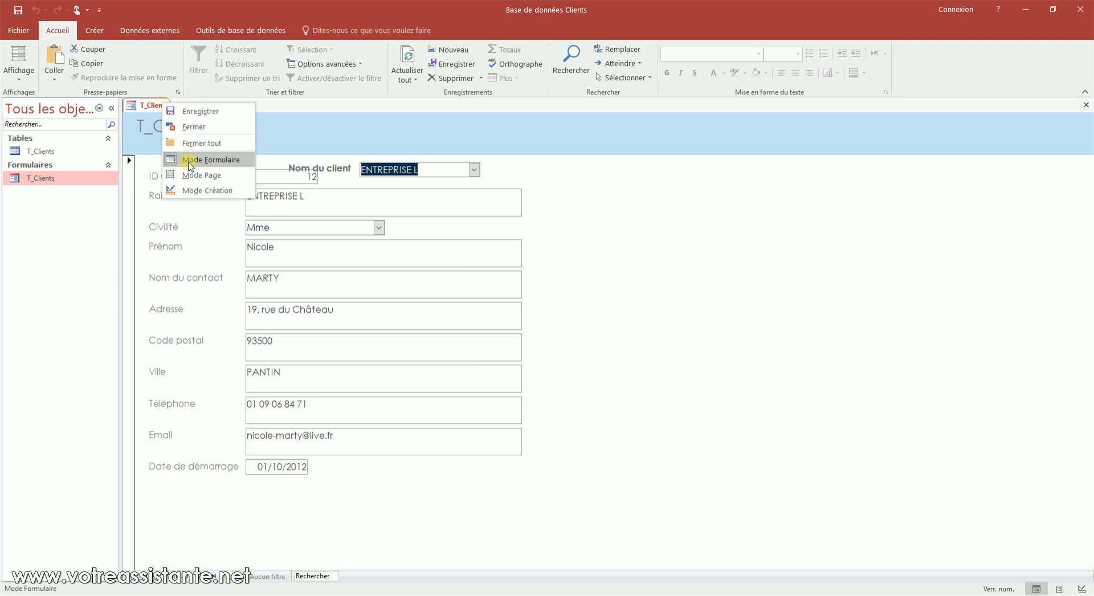
pyautogui.click(191, 192)
pyautogui.click(635, 78)
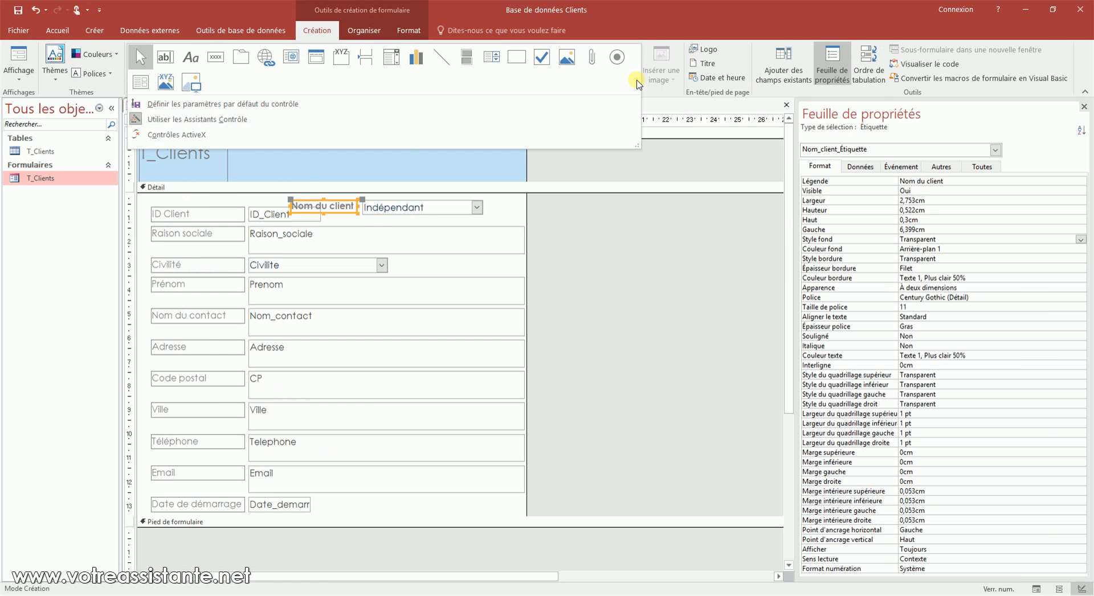
pyautogui.click(494, 61)
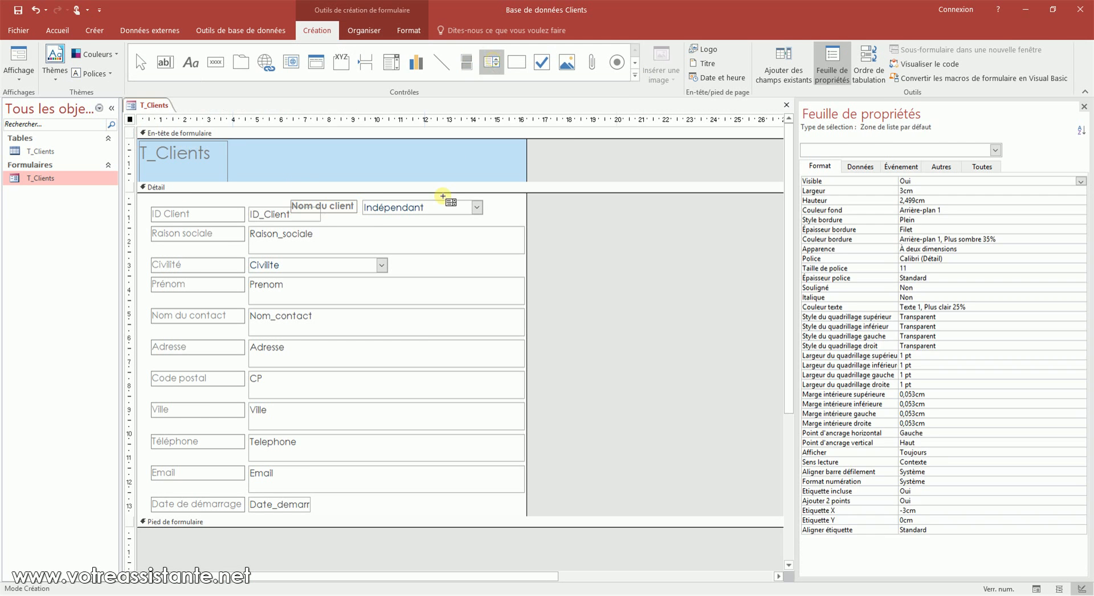
pyautogui.click(326, 234)
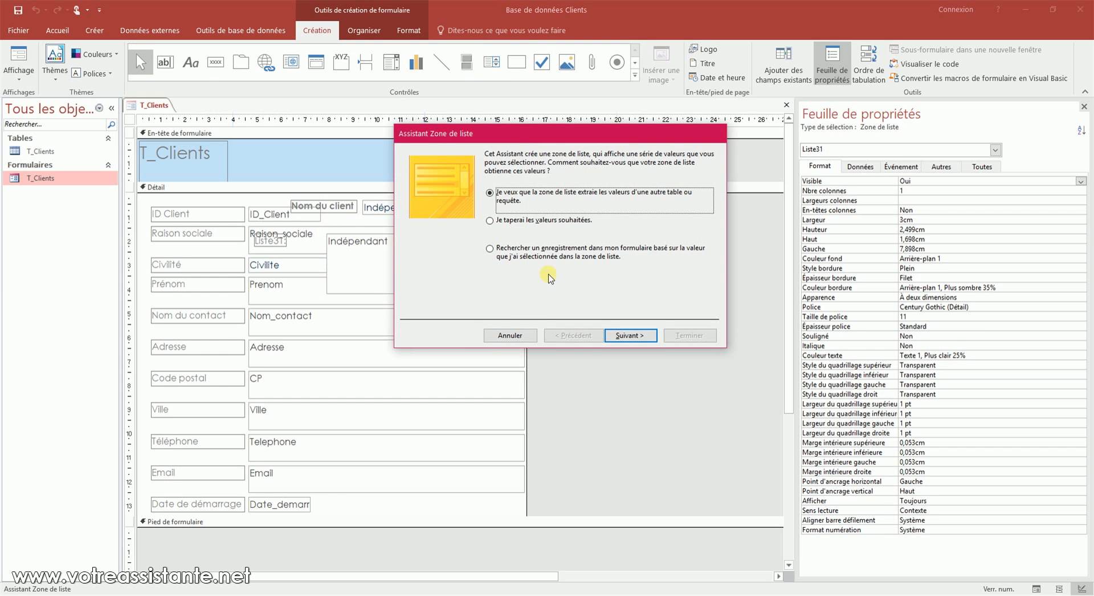
pyautogui.click(535, 250)
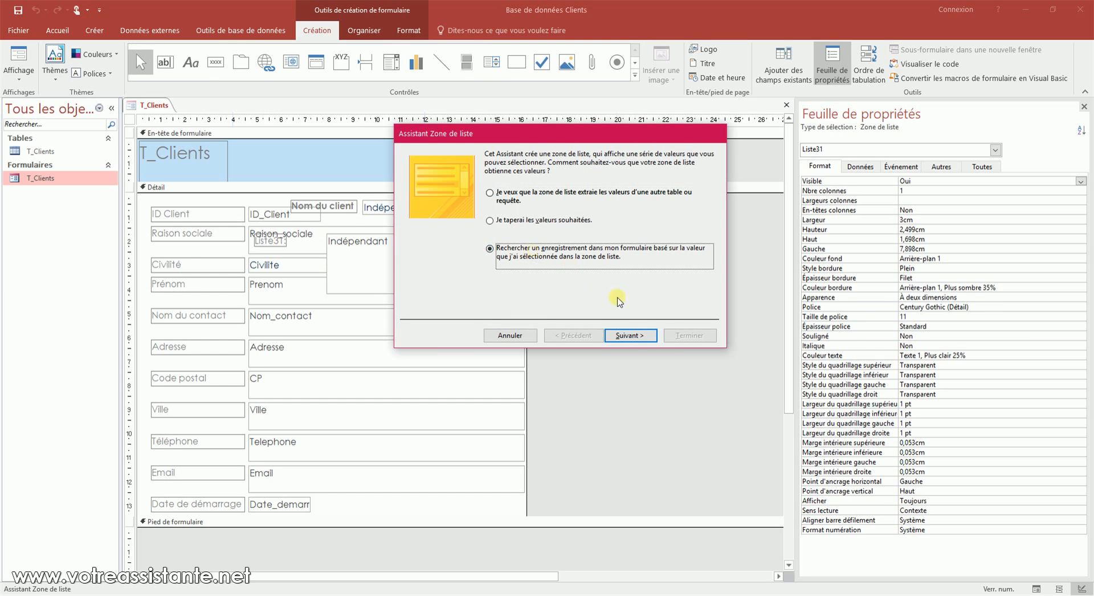
pyautogui.click(631, 336)
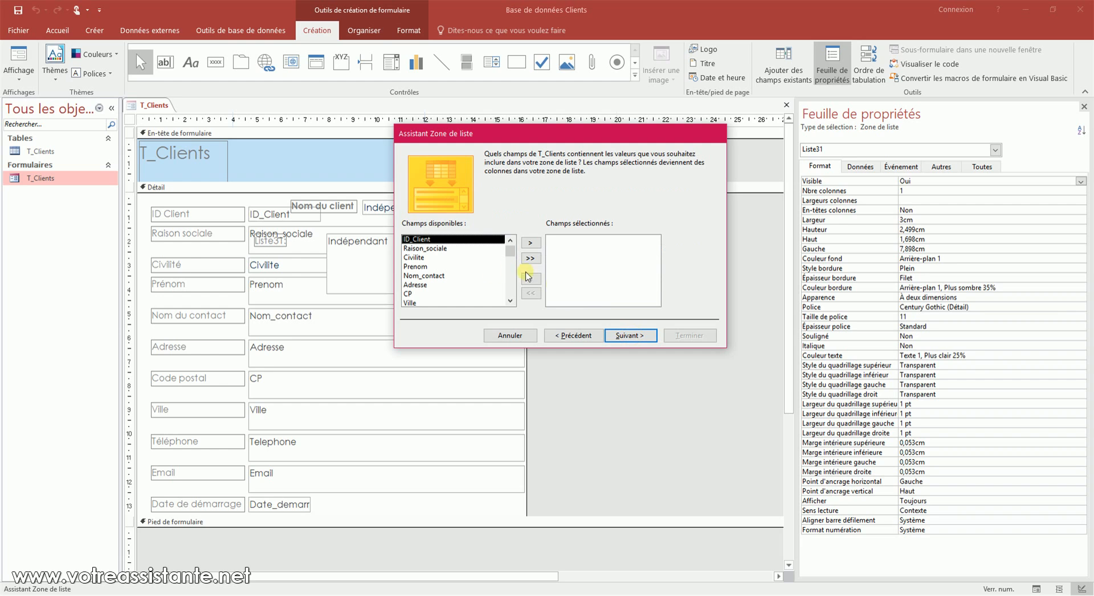
# Step: Include Raison_sociale, Nom_contact and Prenom in the list box, and finish its wizard with the key column hidden and the label Raison_sociale1
pyautogui.click(450, 249)
pyautogui.click(530, 242)
pyautogui.click(484, 266)
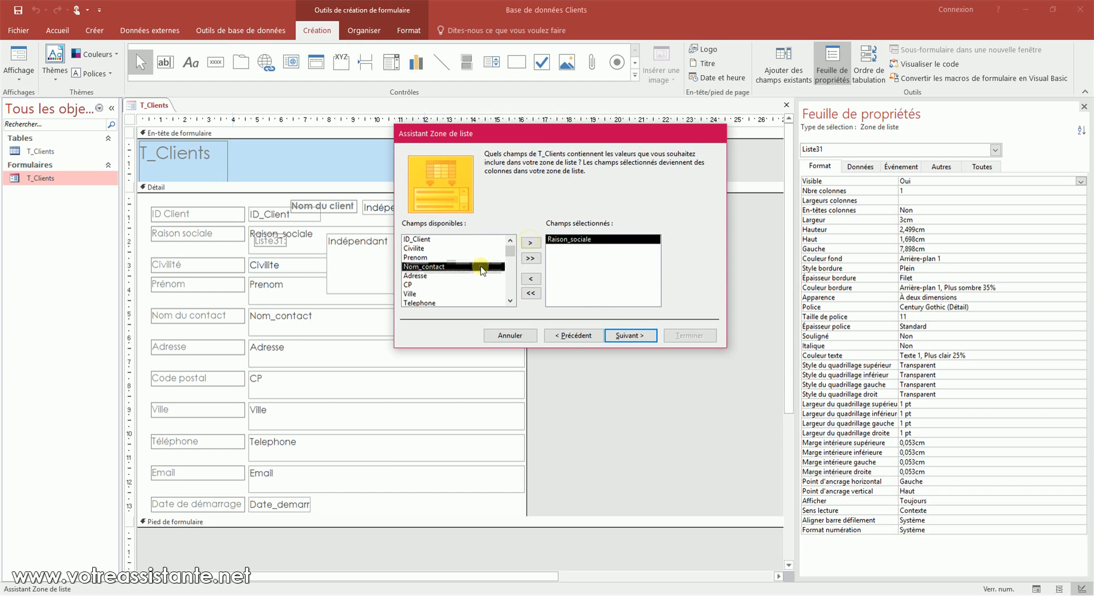
pyautogui.click(530, 242)
pyautogui.click(530, 260)
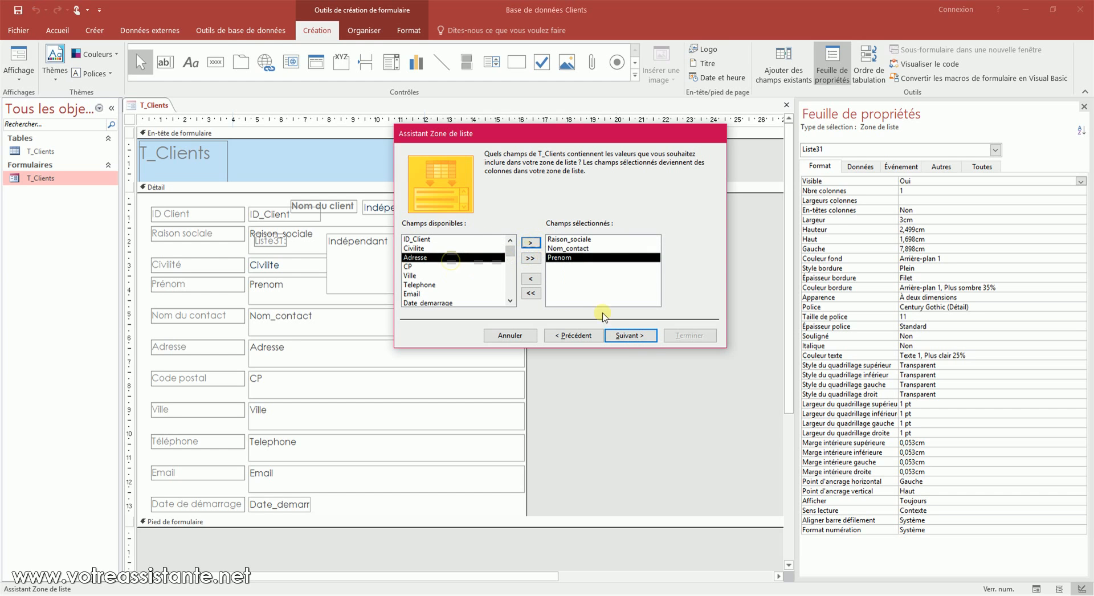
pyautogui.click(653, 336)
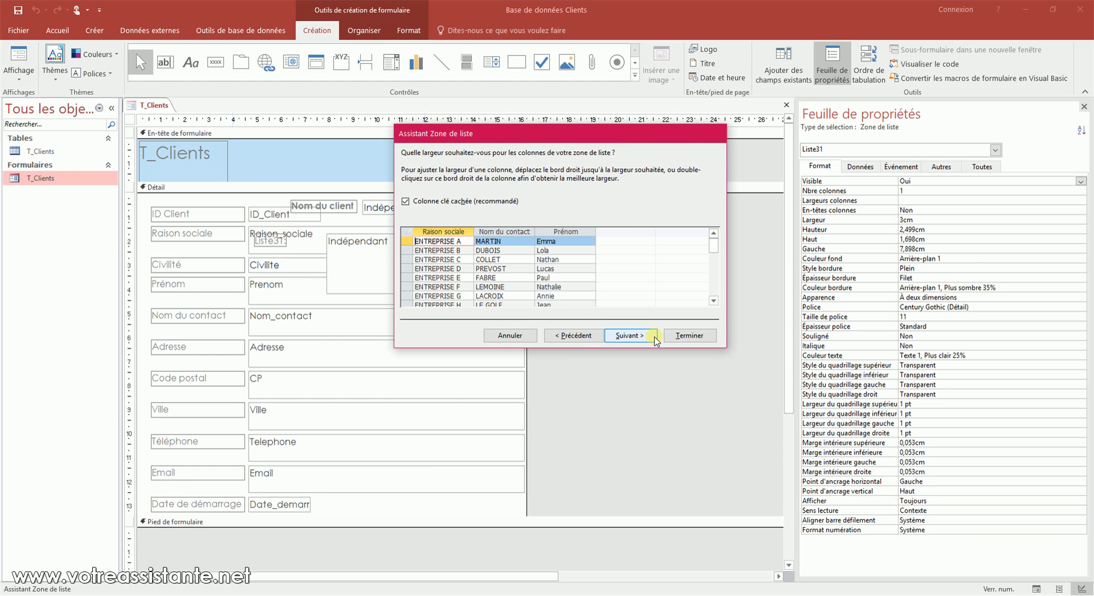
pyautogui.click(629, 335)
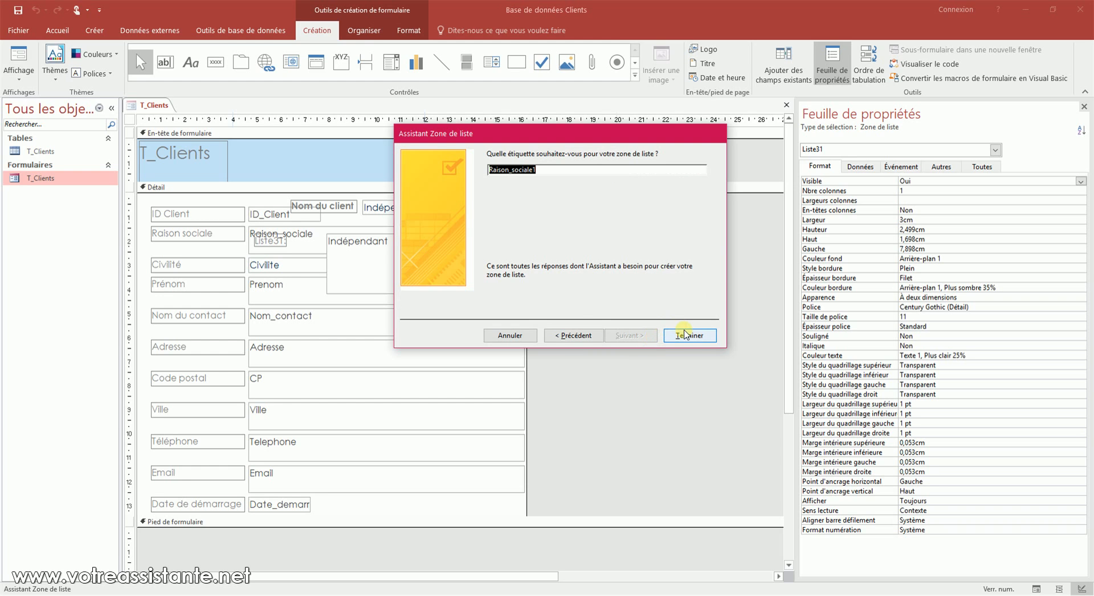
pyautogui.click(689, 336)
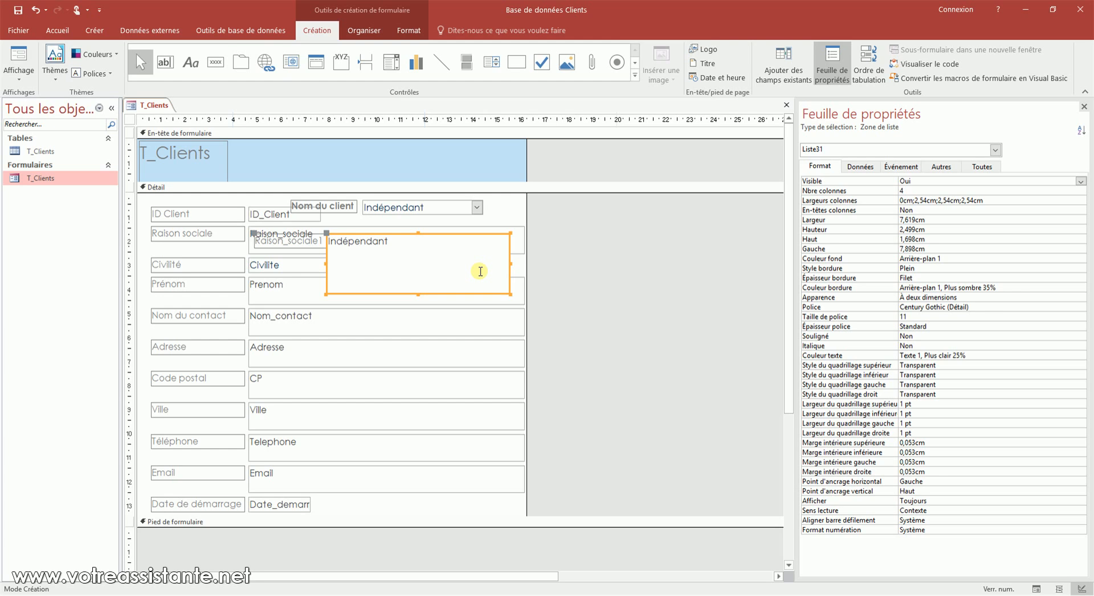
# Step: Widen the new list box to about 11.4 cm and make it slightly taller
pyautogui.moveTo(510, 263); pyautogui.dragTo(600, 274)
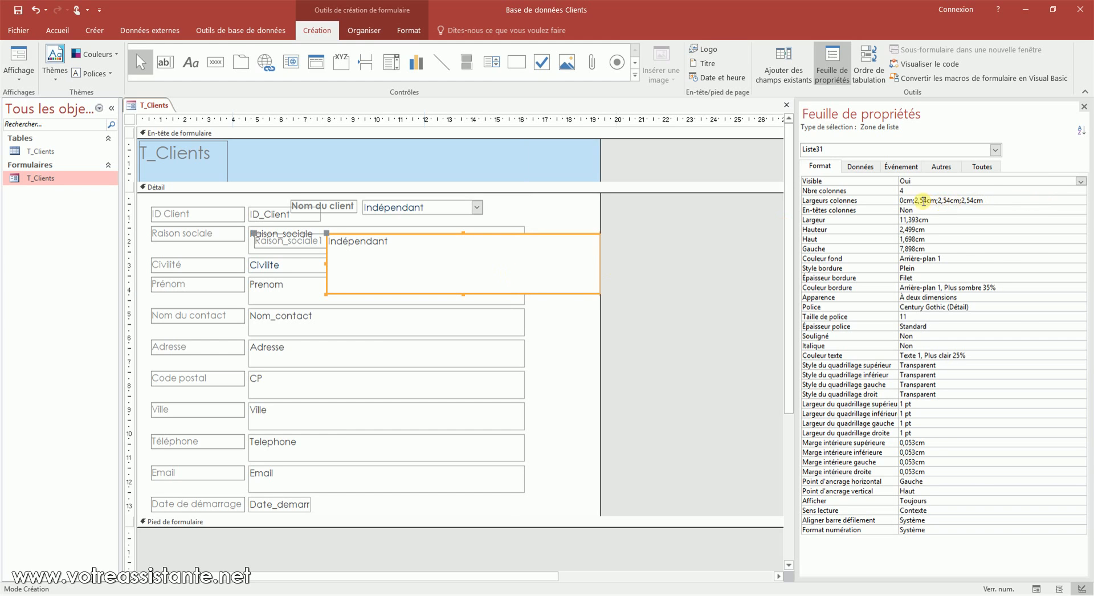
pyautogui.moveTo(915, 200); pyautogui.dragTo(1021, 208)
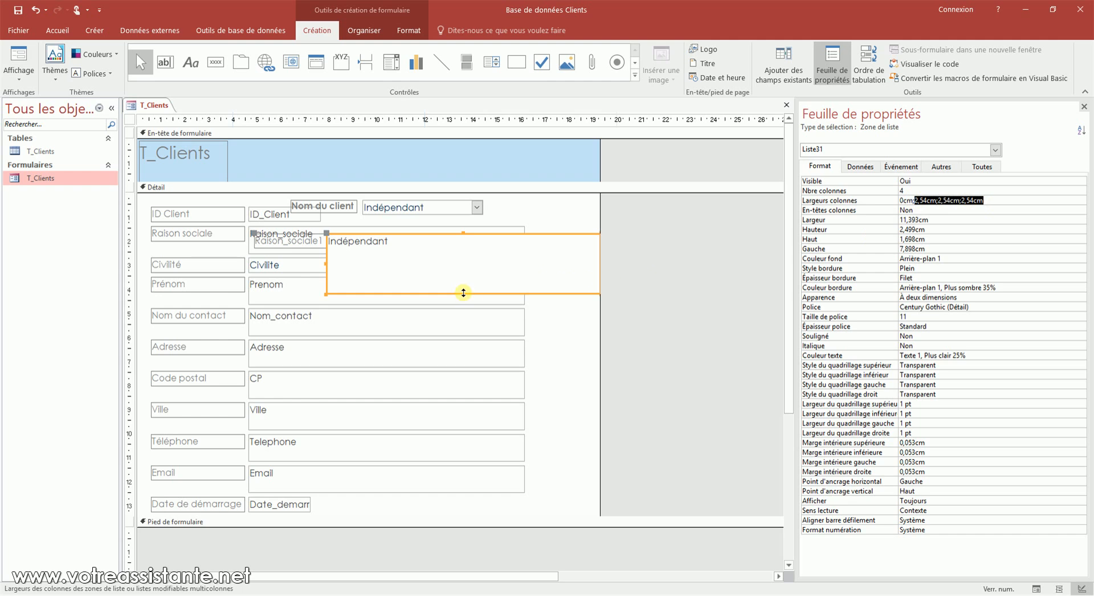
pyautogui.moveTo(463, 294); pyautogui.dragTo(495, 313)
# Step: Display the form in form view and test the list box by selecting several companies, ending on ENTREPRISE E
pyautogui.click(18, 57)
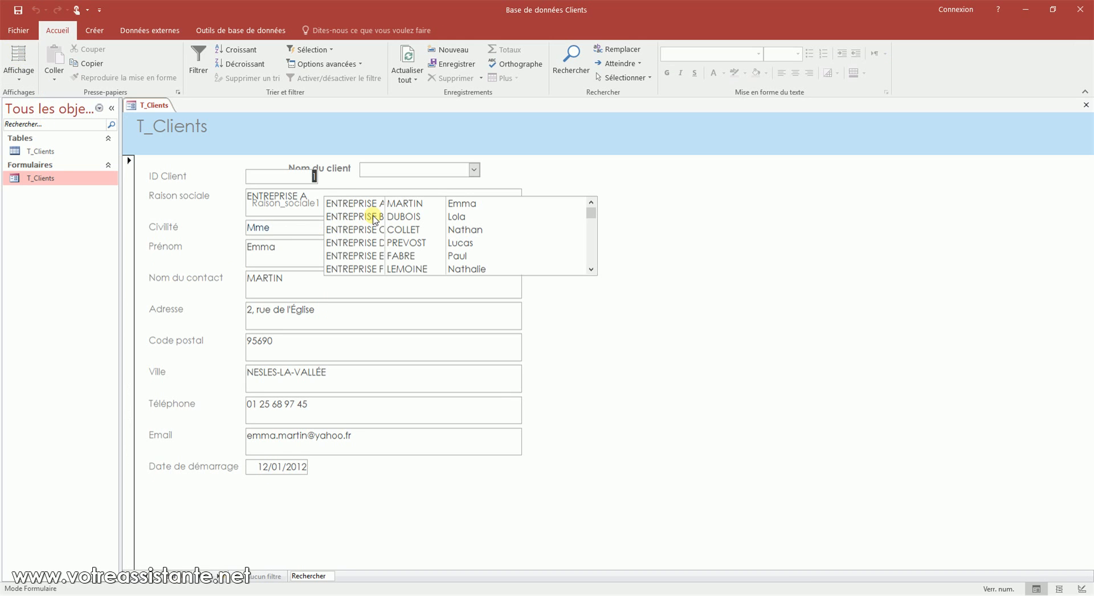
pyautogui.click(373, 217)
pyautogui.click(367, 243)
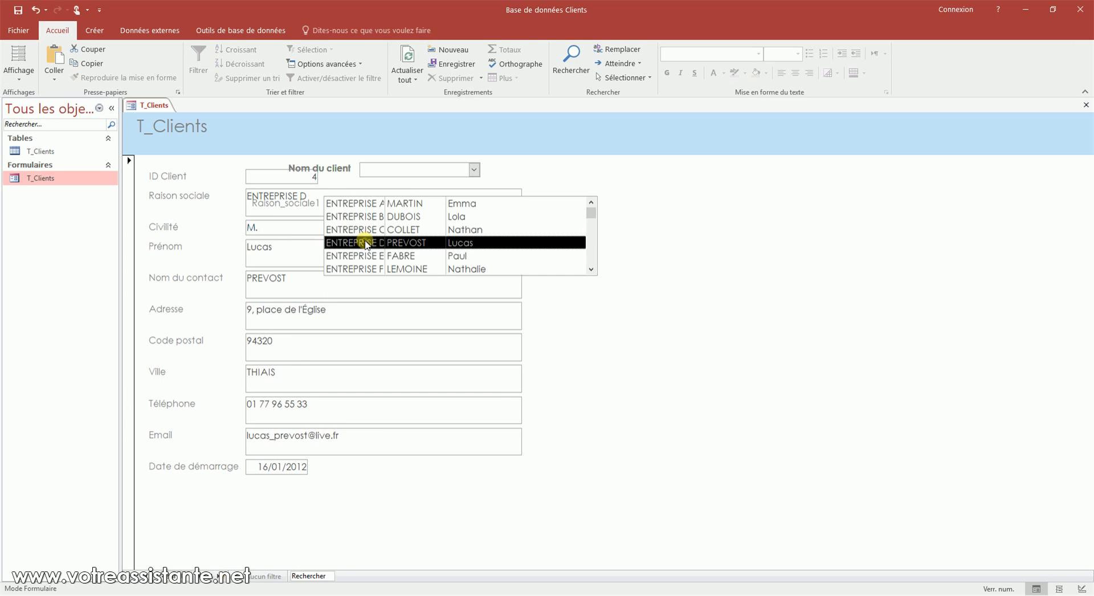
pyautogui.click(357, 268)
pyautogui.click(368, 216)
pyautogui.click(367, 204)
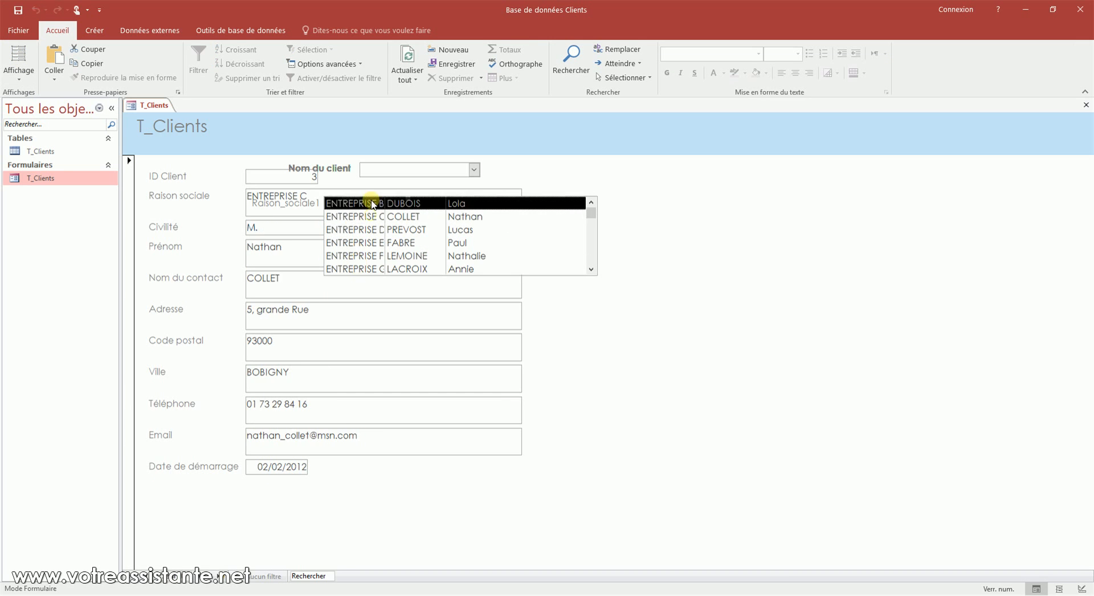
pyautogui.click(370, 230)
pyautogui.click(365, 256)
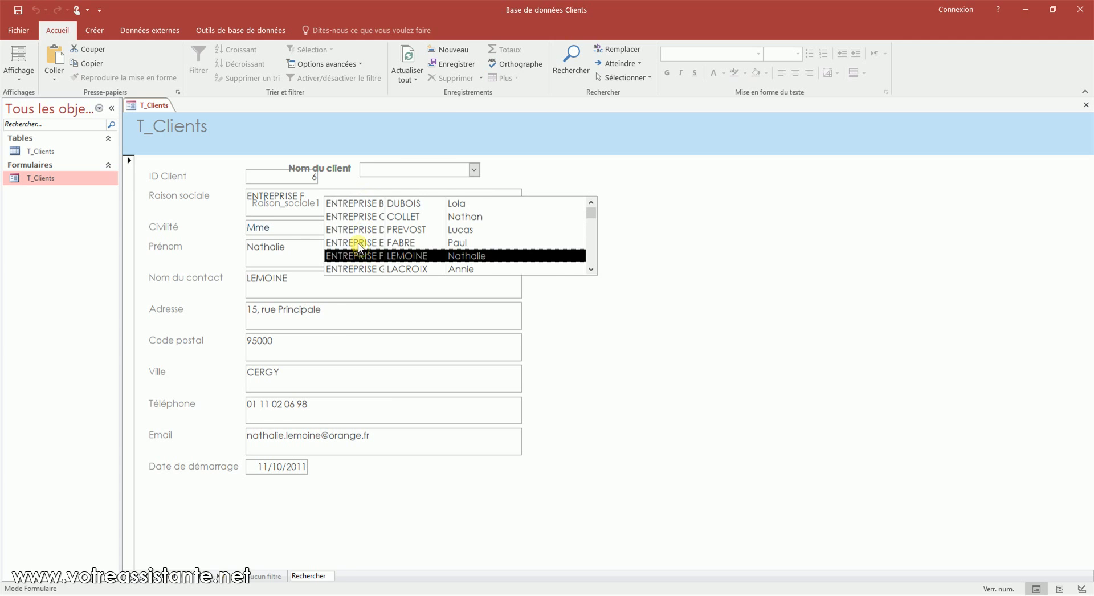
pyautogui.click(359, 243)
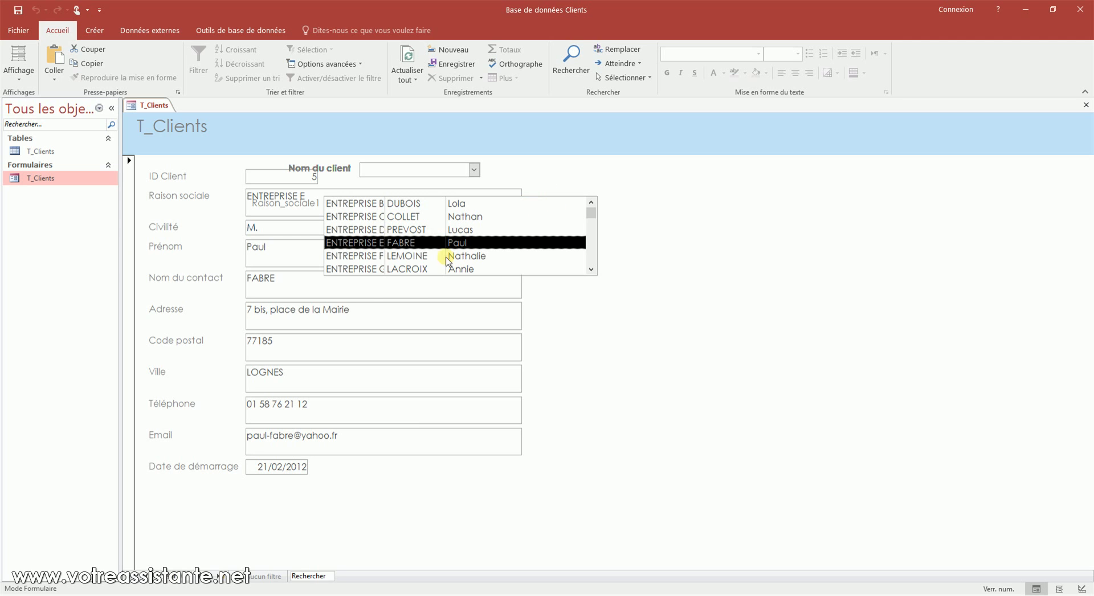
# Step: Choose ENTREPRISE B in the Nom du client combo box and view its expanded list again for comparison with the list box
pyautogui.click(473, 170)
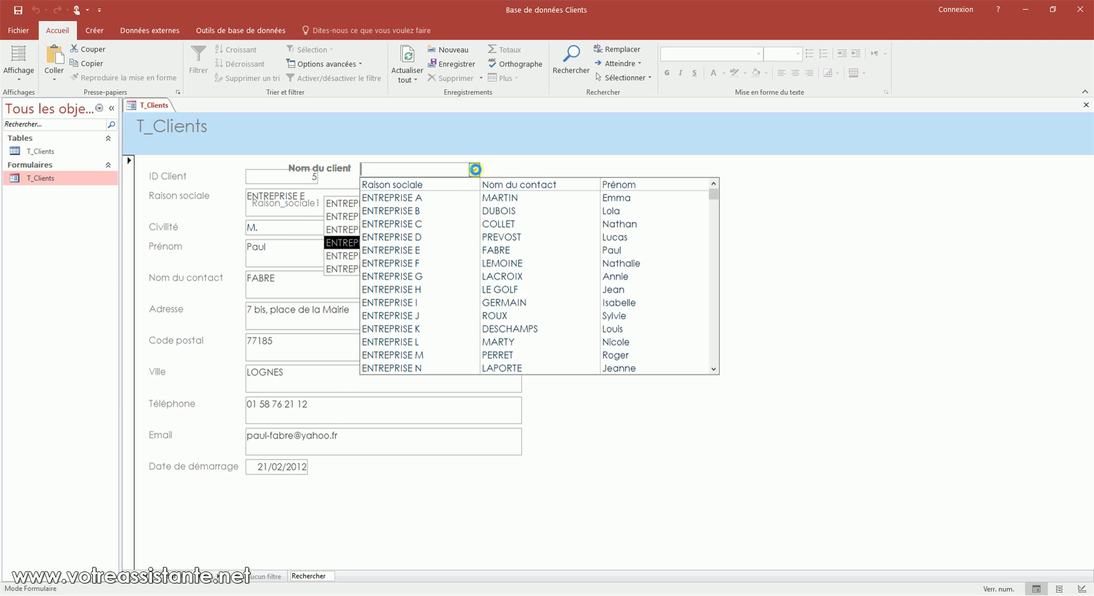
pyautogui.click(453, 205)
pyautogui.click(473, 170)
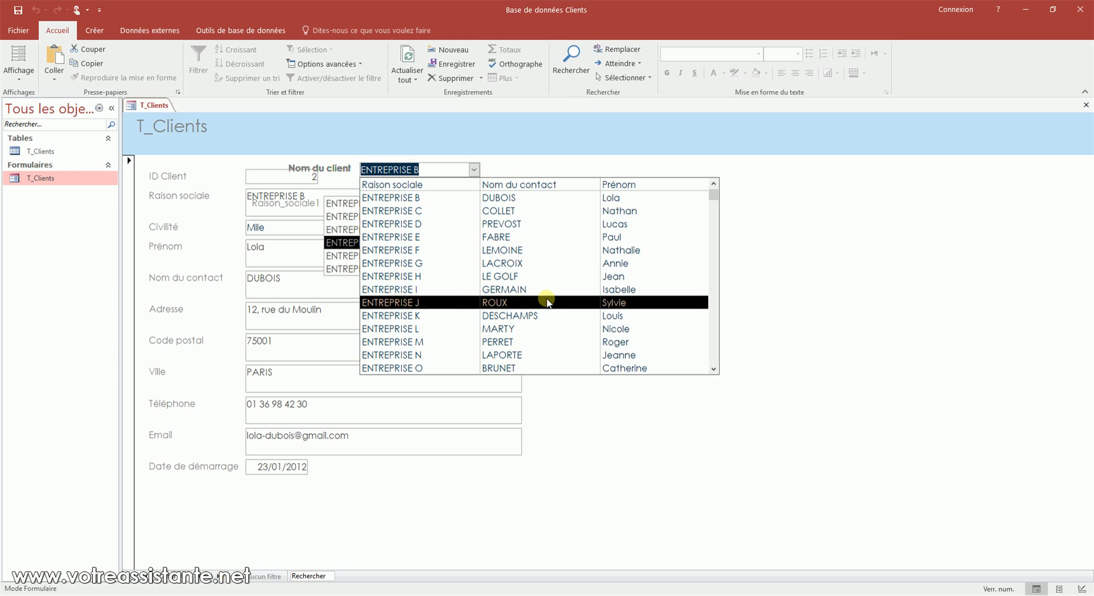
pyautogui.click(530, 167)
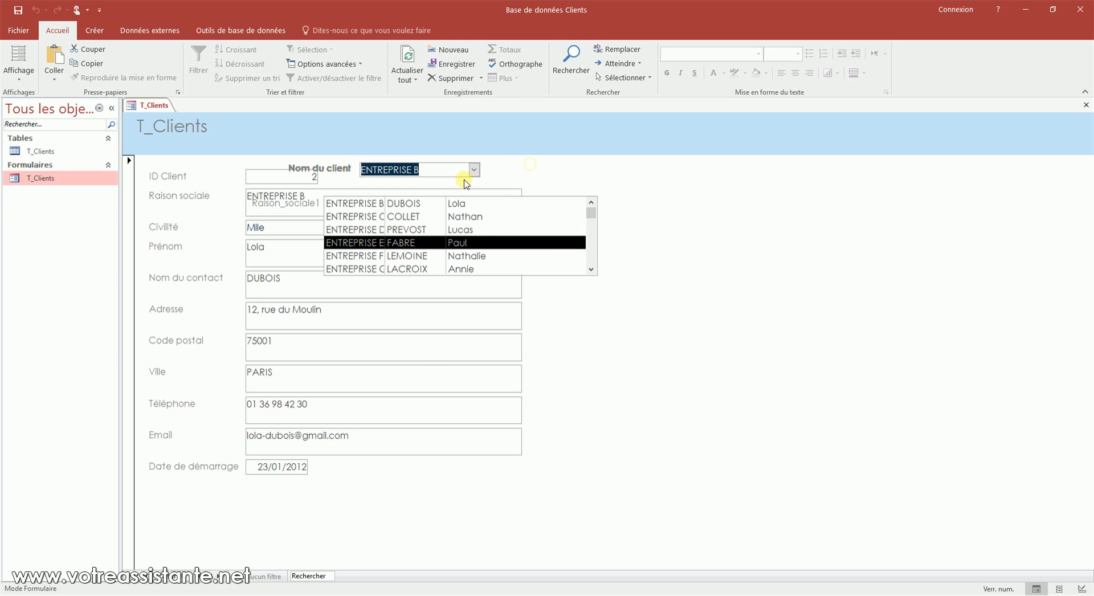